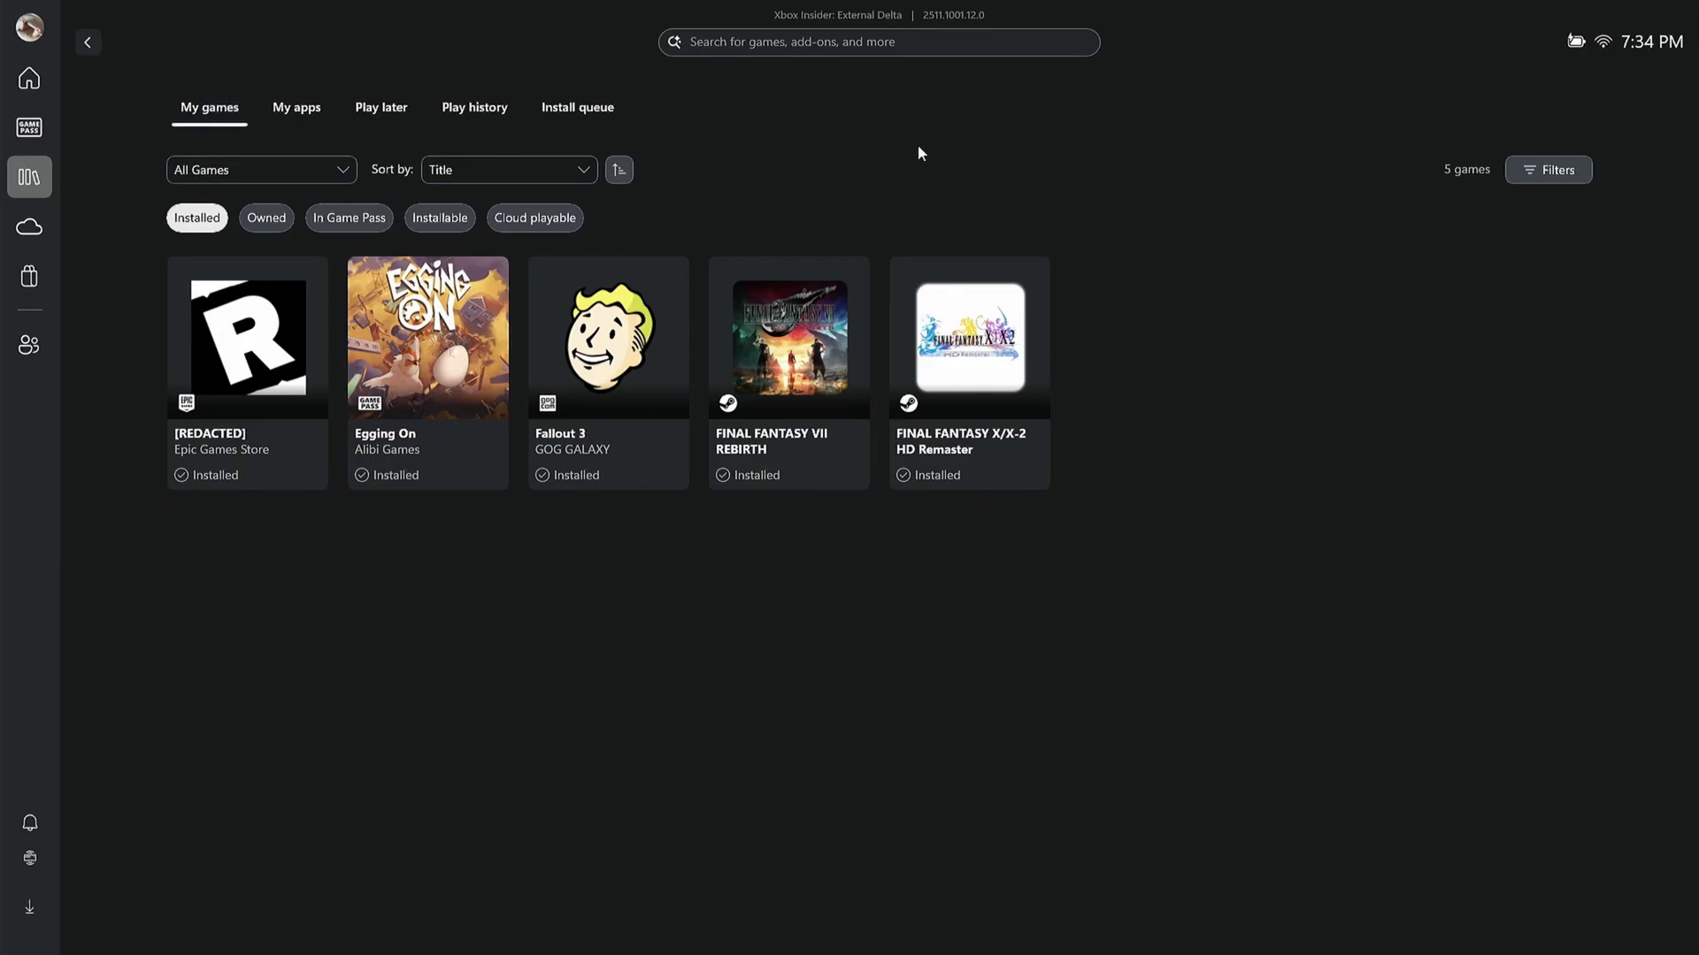
Exit the Xbox full screen experience from the Game Bar's quick settings panel
key("Left")
key("super+g")
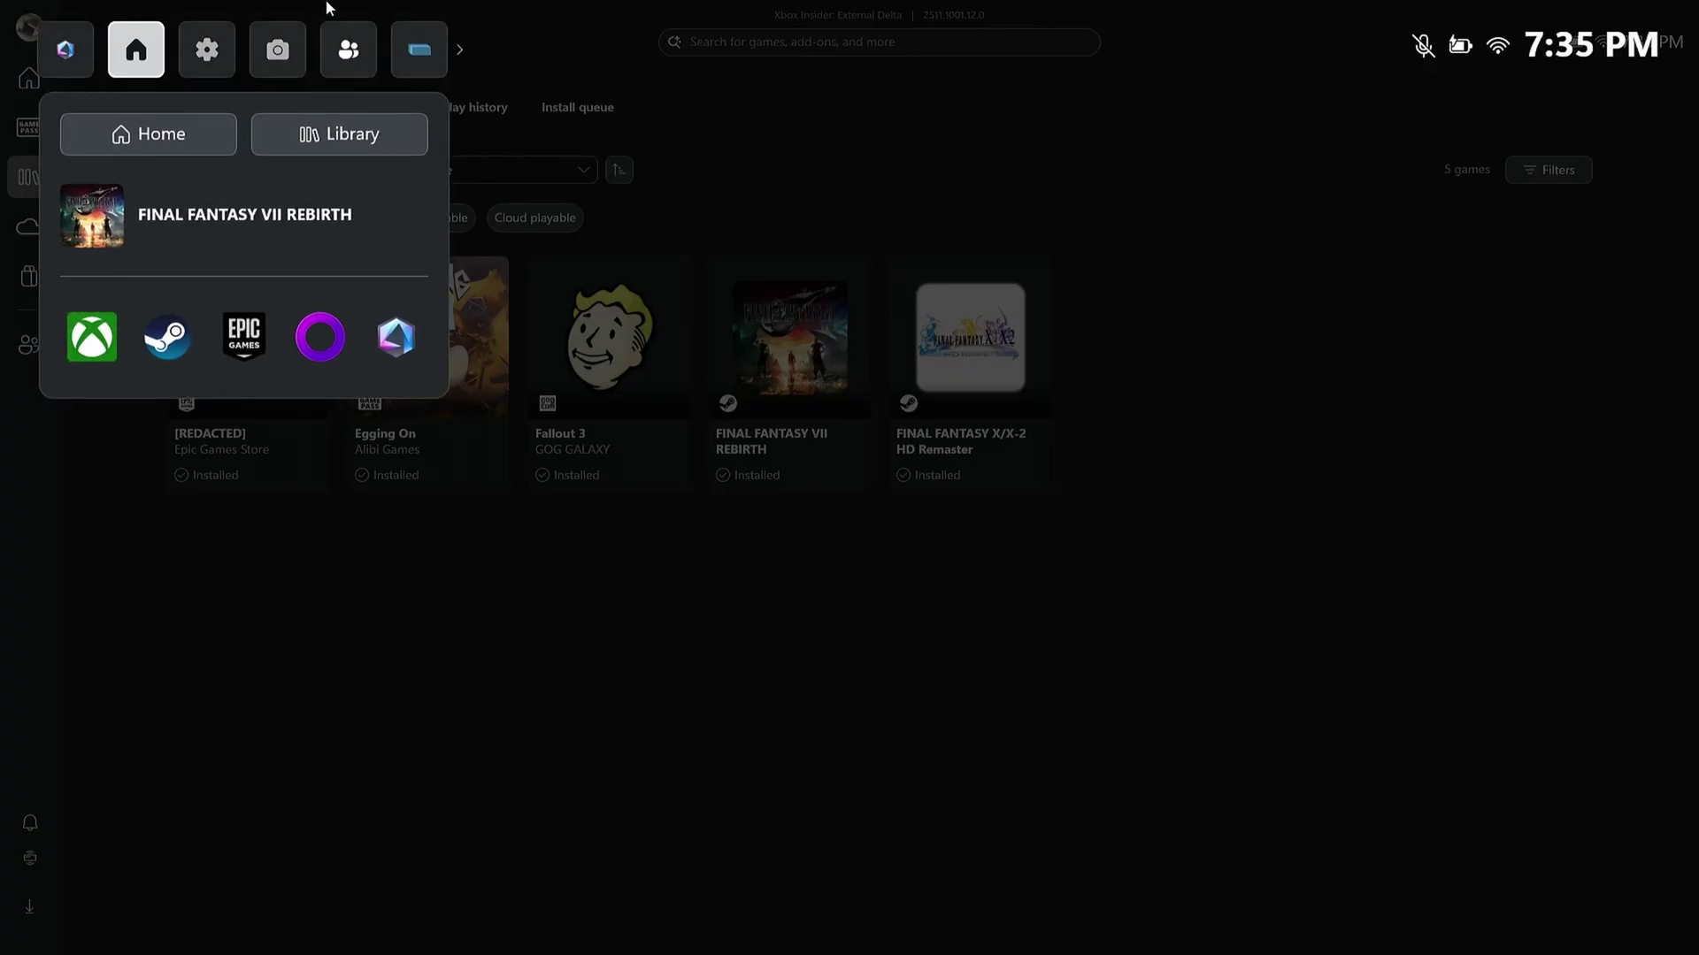
key("Right")
key("Right")
key("Right")
key("Right")
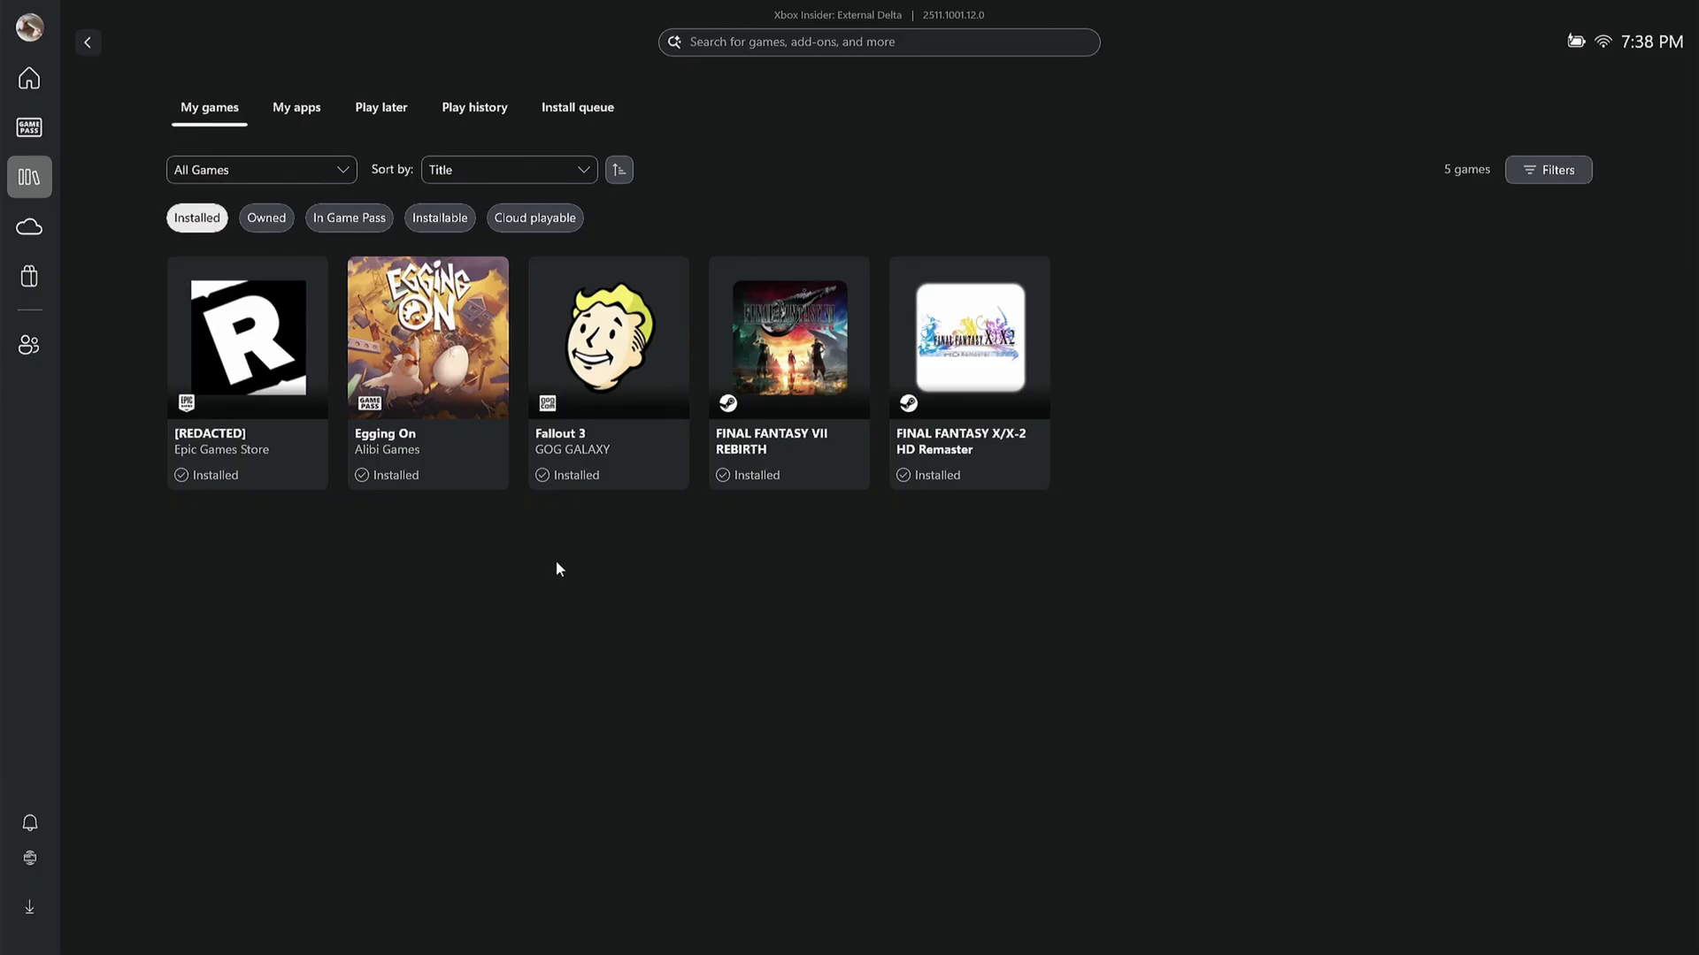
key("super+g")
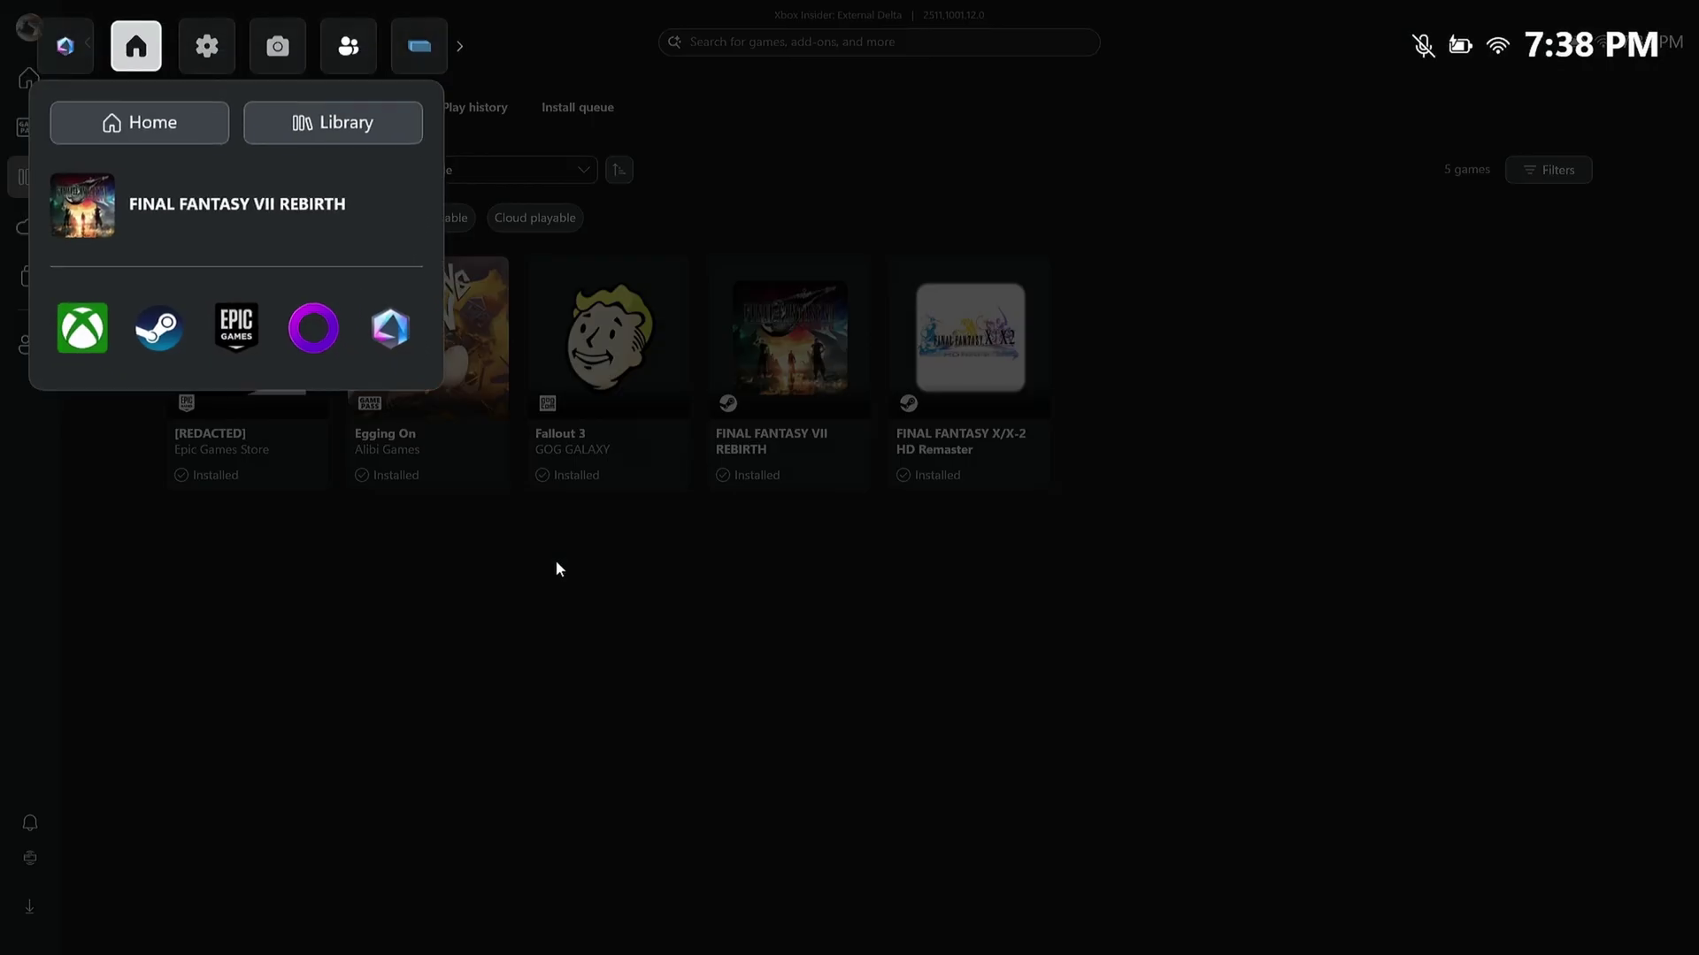
key("Right")
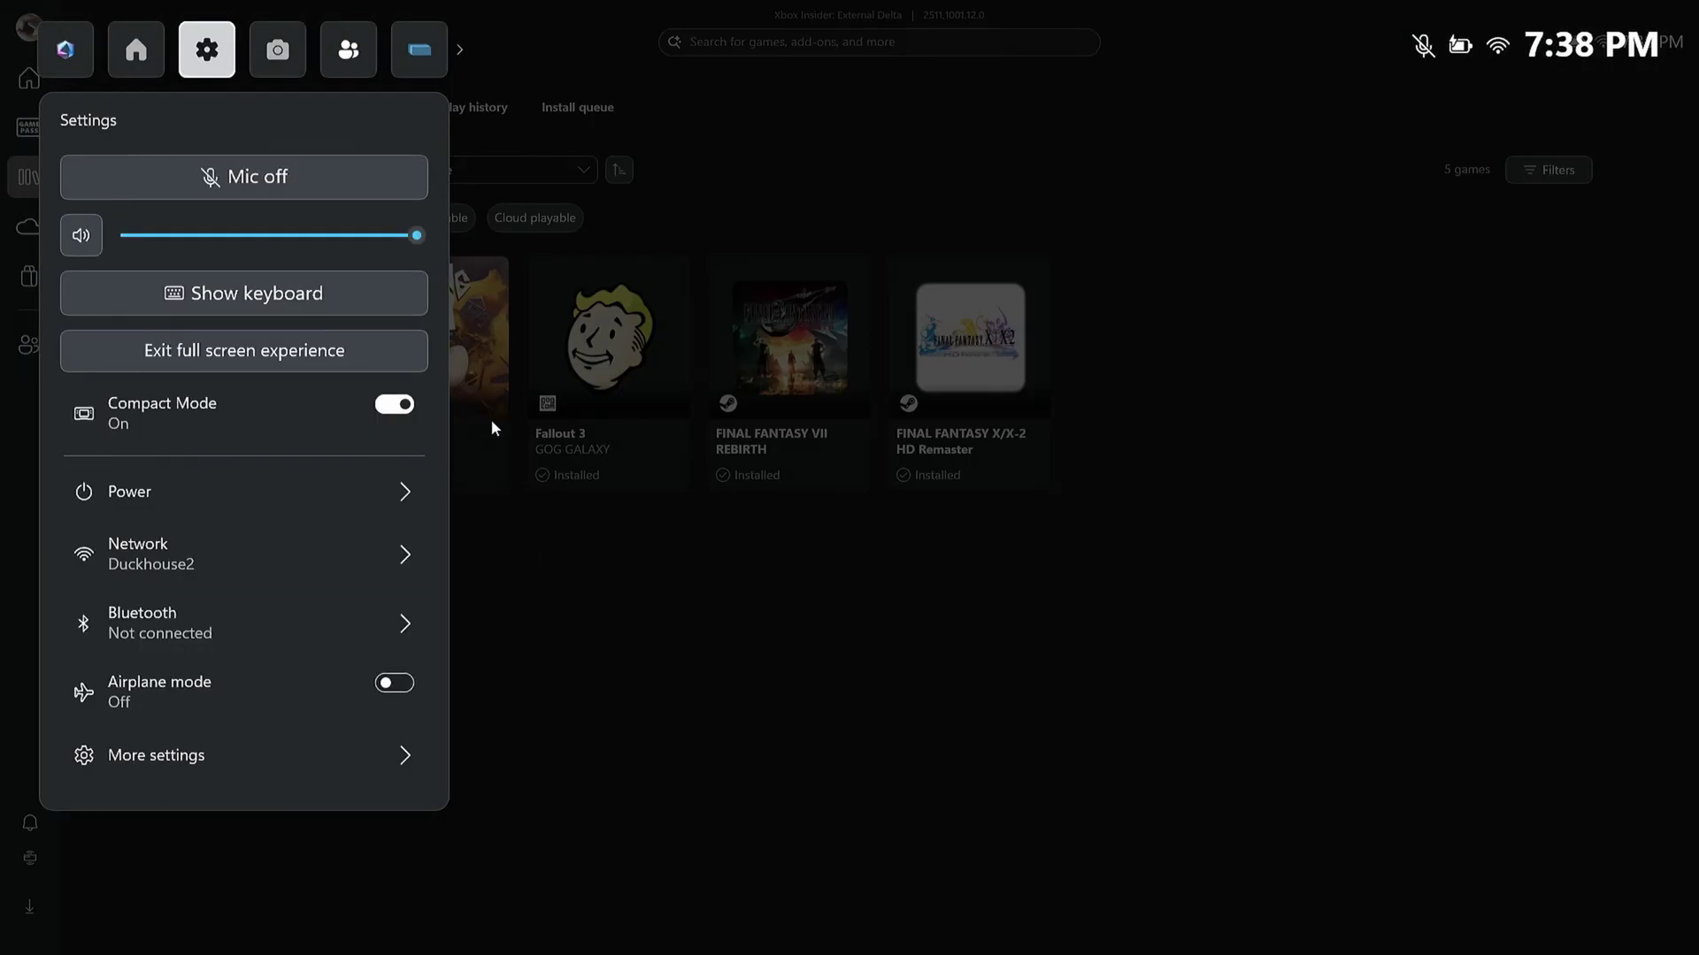
key("Down")
key("Down")
key("Down")
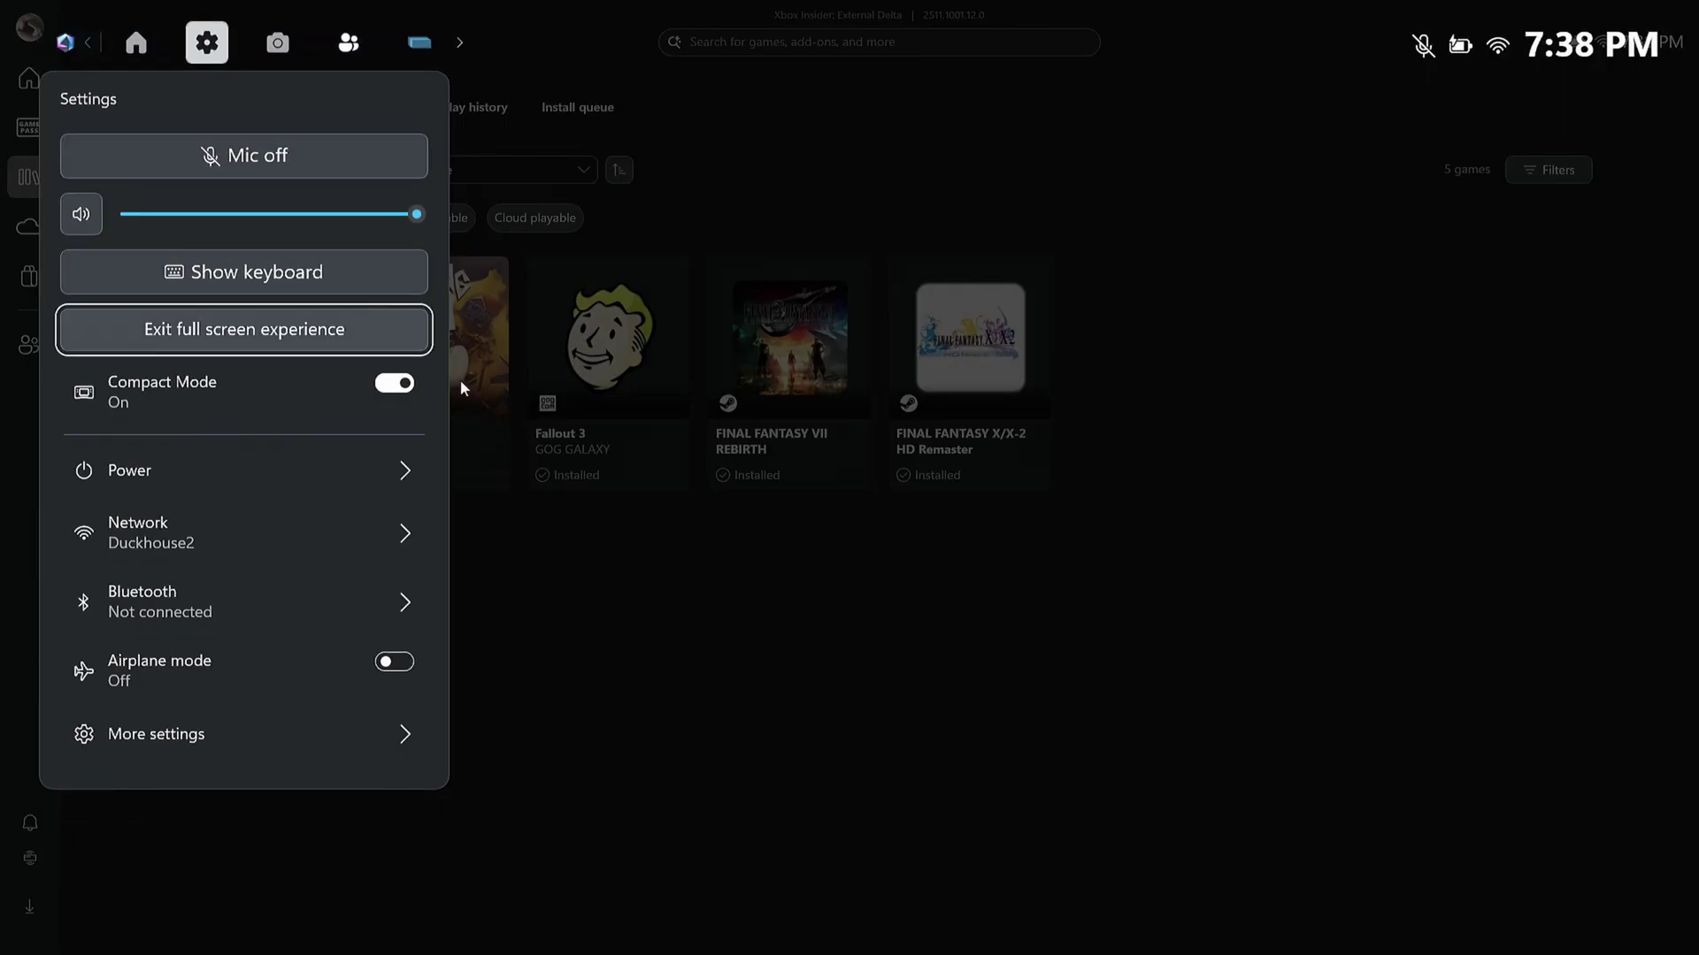
key("Return")
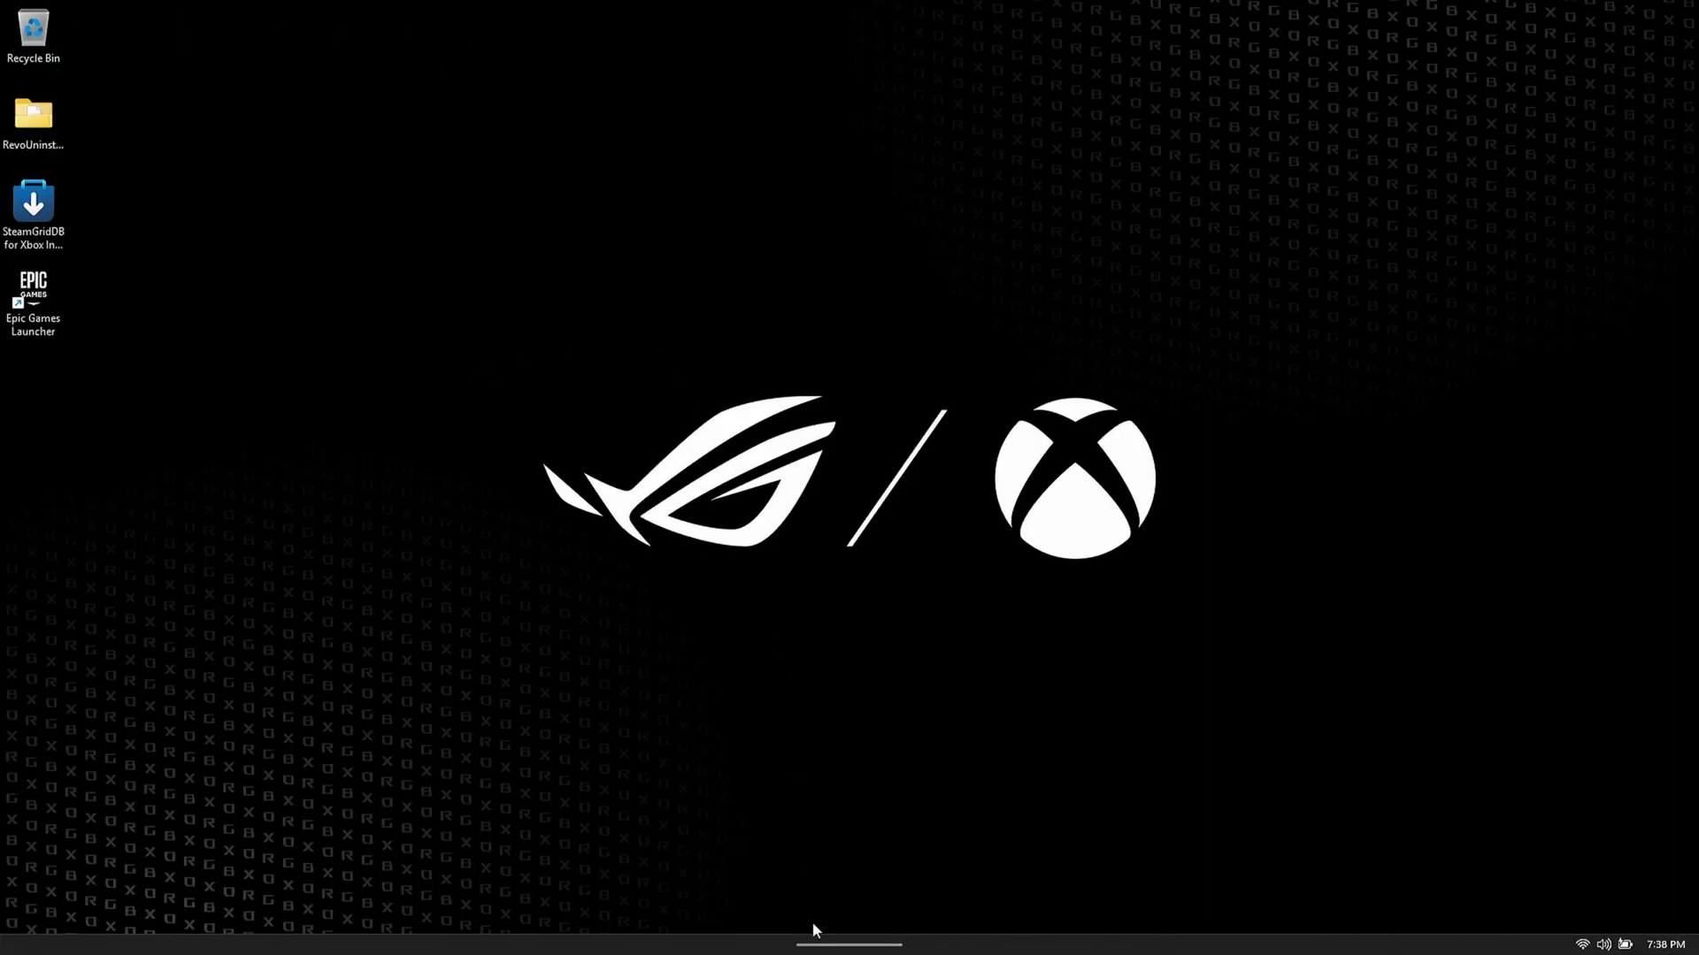
Bring up the SteamGridDB for Xbox store page in Chrome and view it in Microsoft Store
mouse_move(816, 945)
left_click(880, 929)
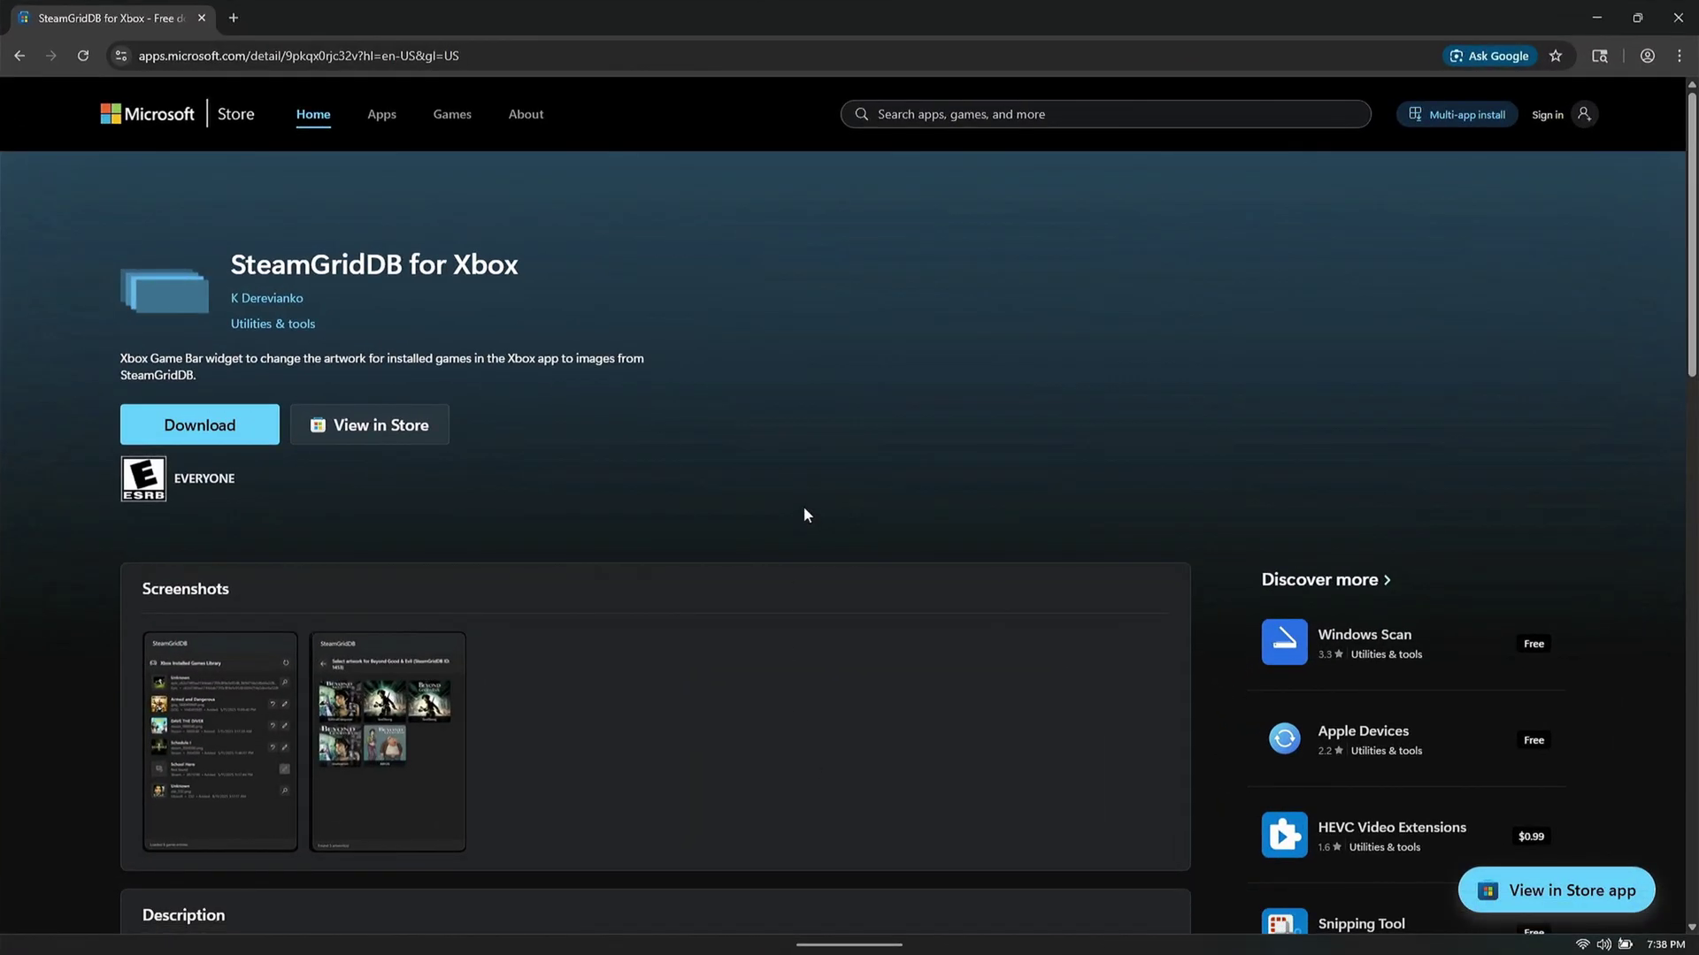
left_click(440, 56)
left_click(815, 283)
left_click(365, 426)
Confirm opening Microsoft Store, then scroll the Start menu's All apps list and close it
left_click(921, 223)
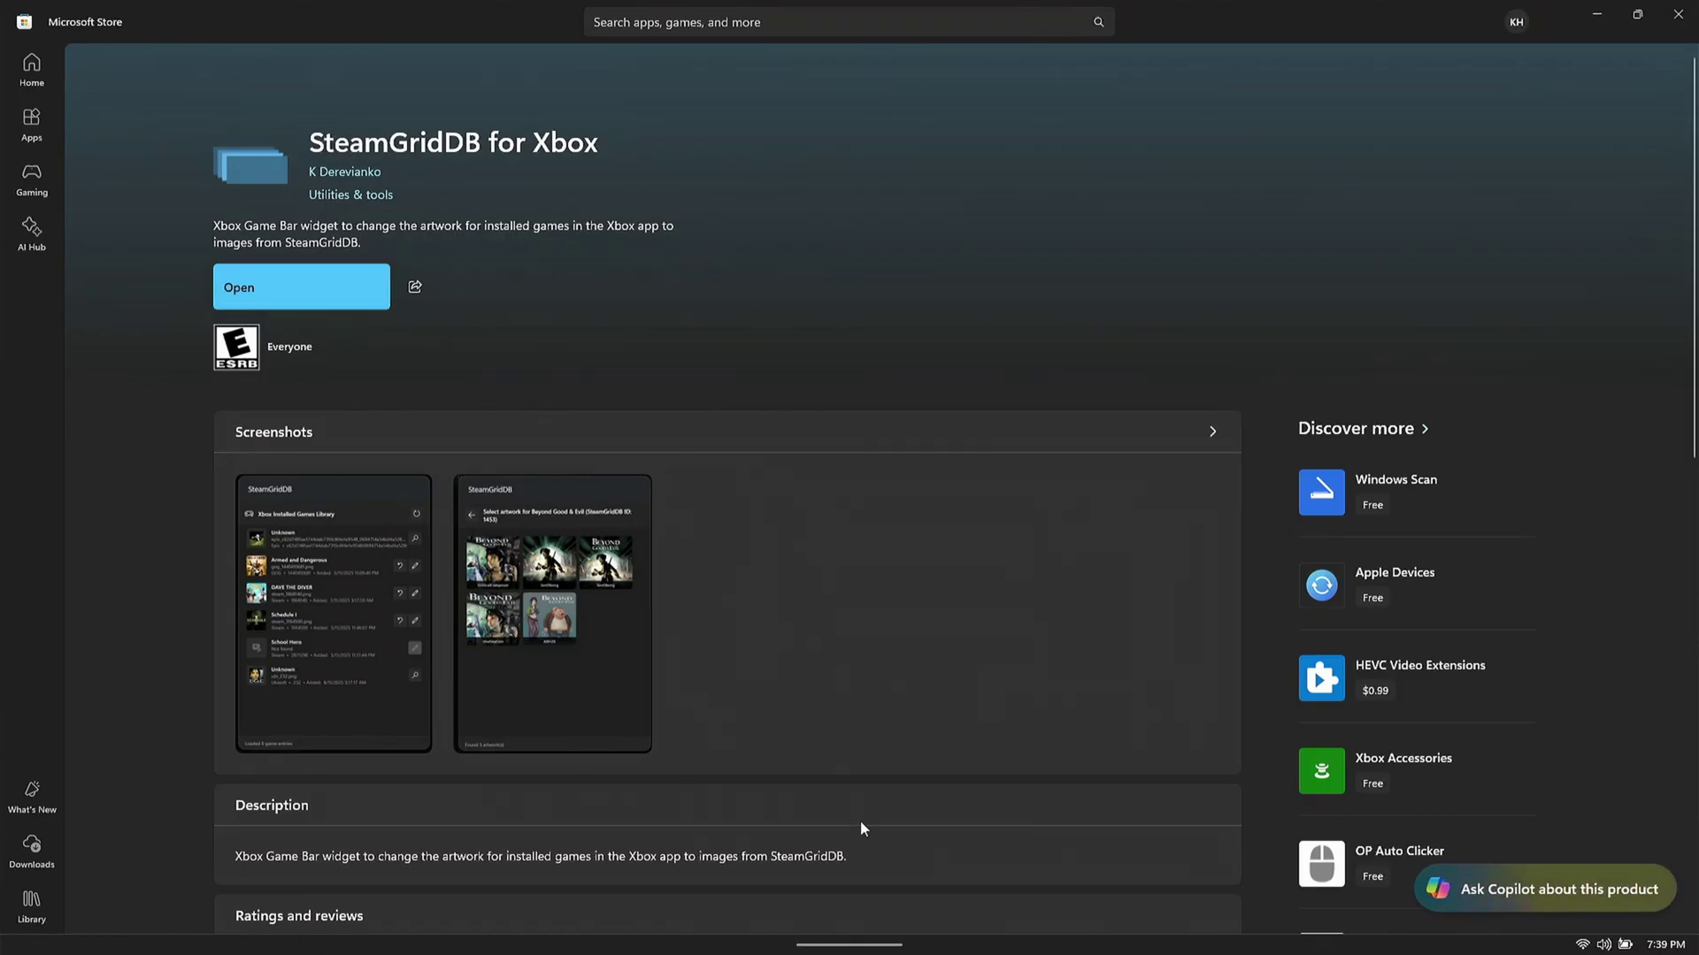
mouse_move(844, 946)
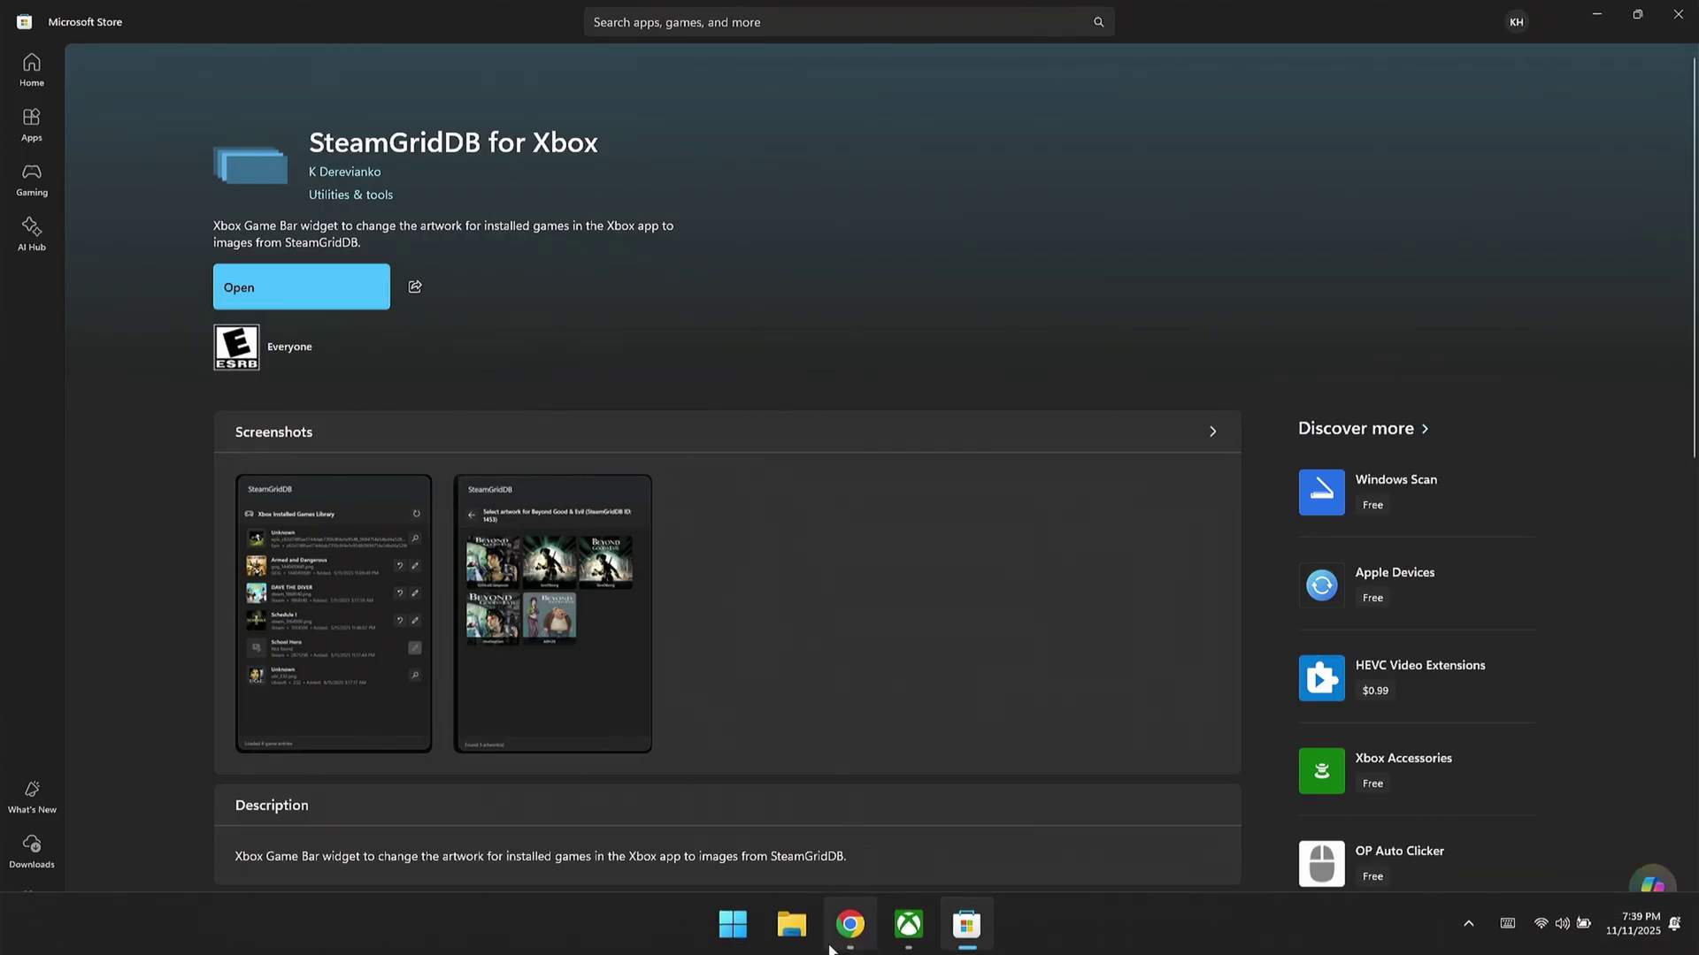
left_click(732, 926)
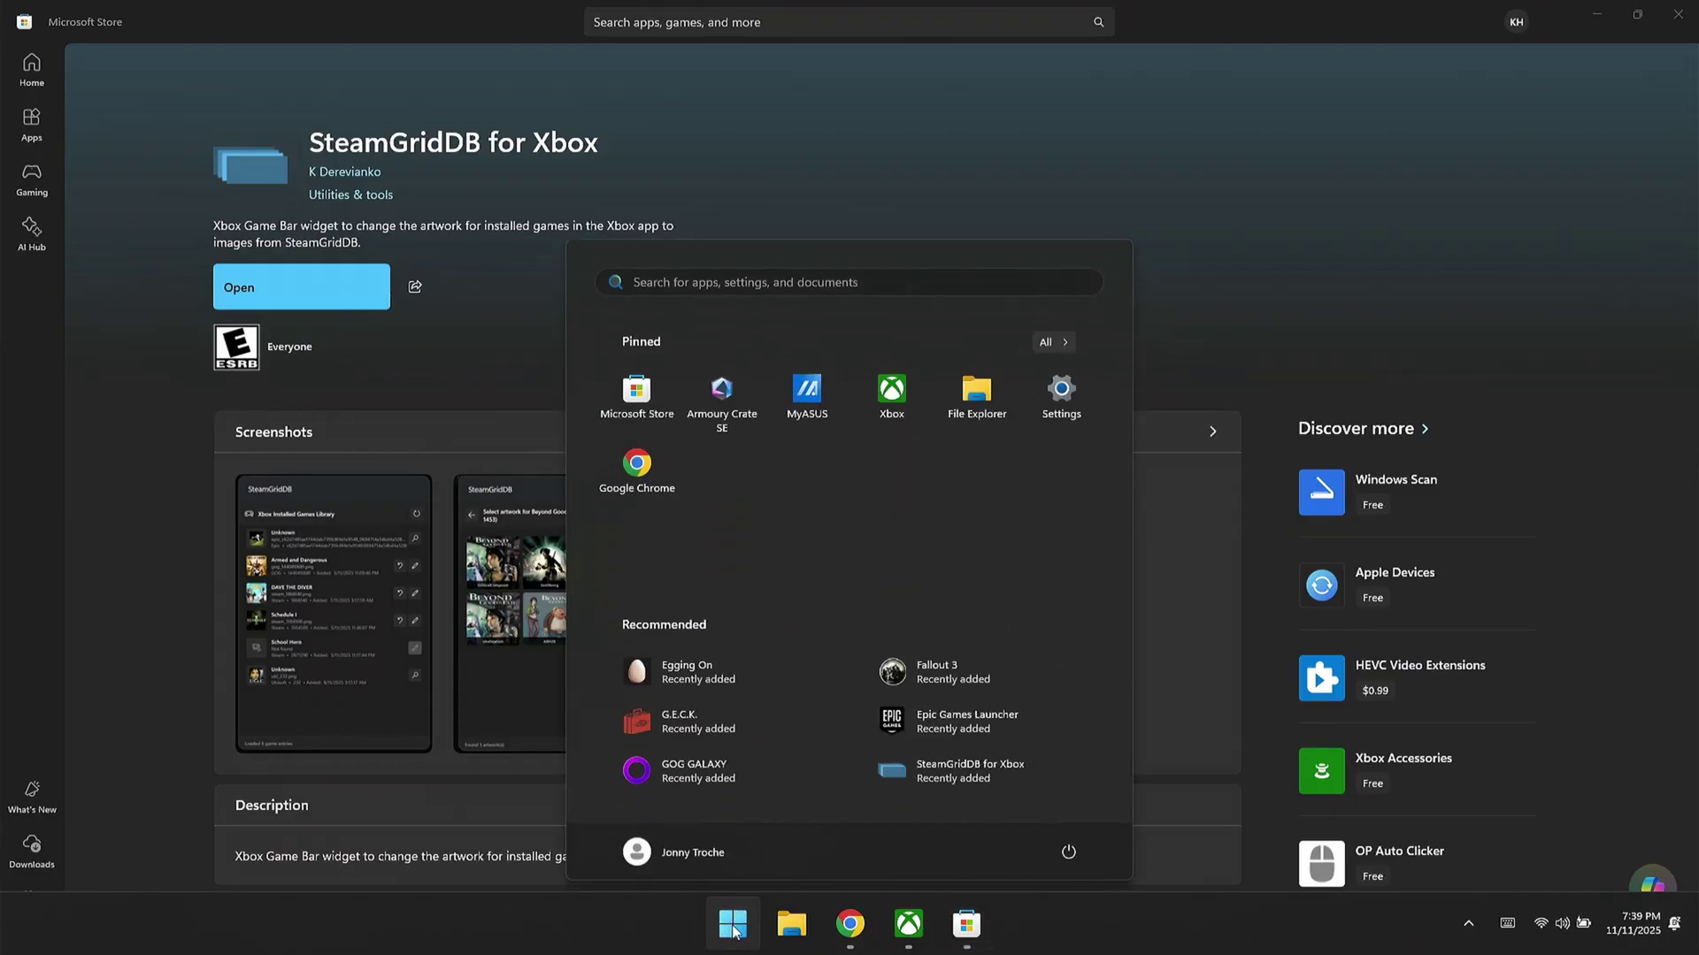
left_click(1051, 344)
scroll(792, 489, "down", 10)
scroll(795, 491, "down", 2)
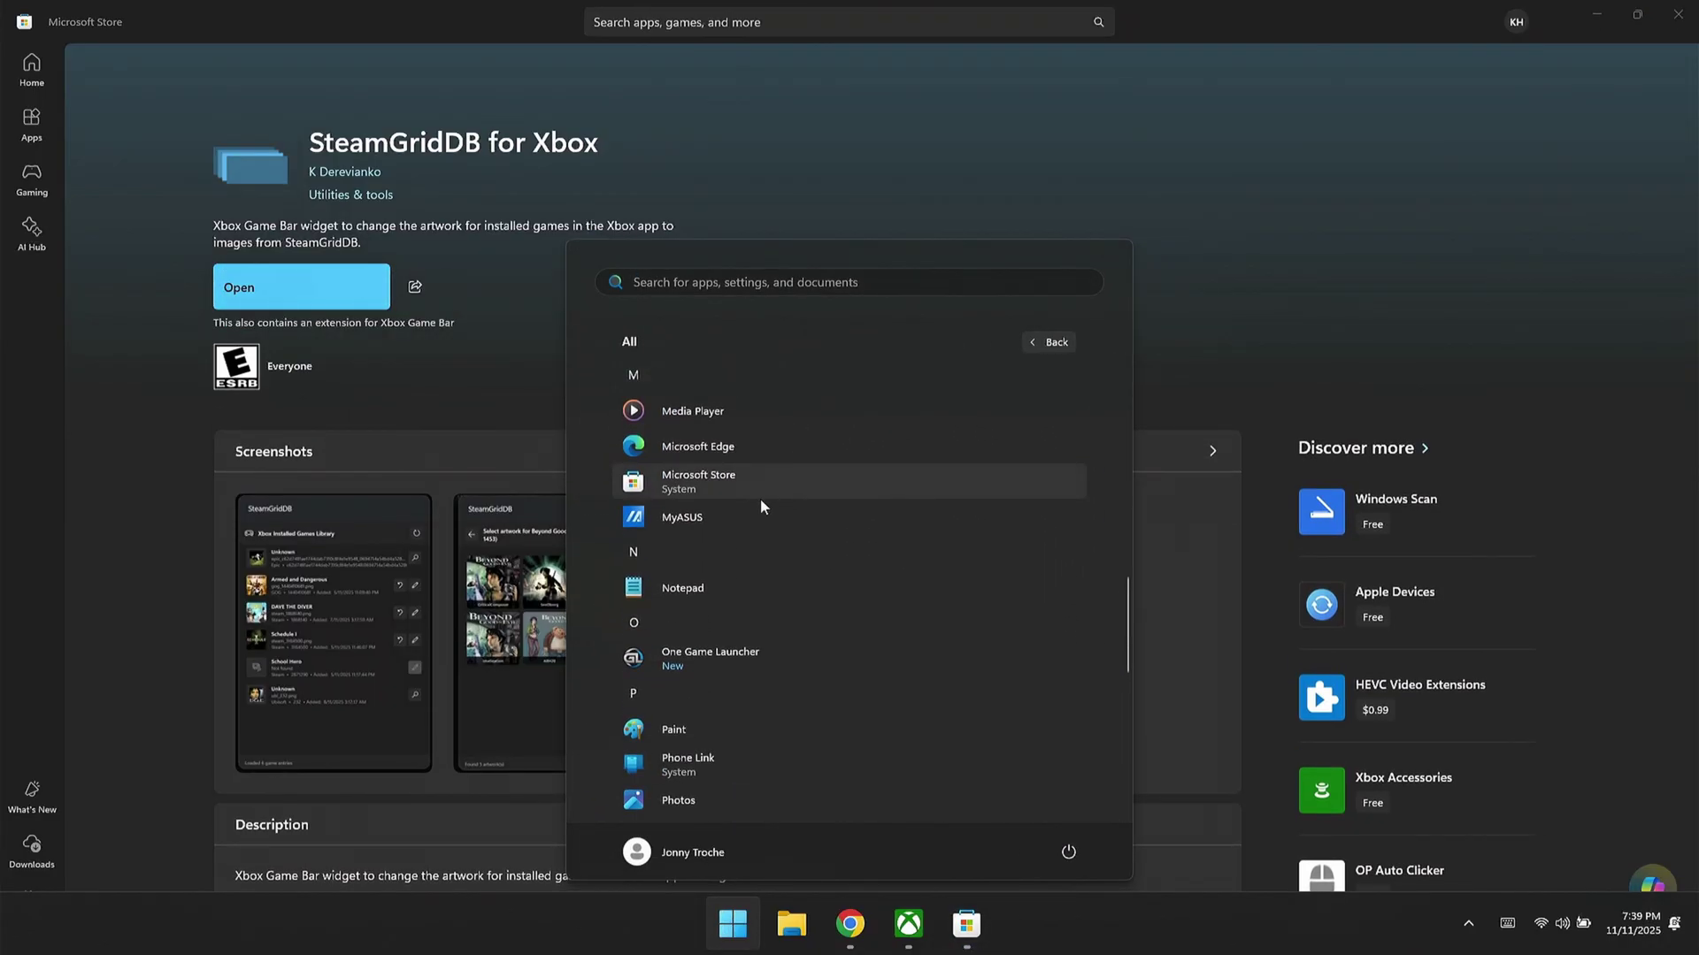
left_click(1360, 326)
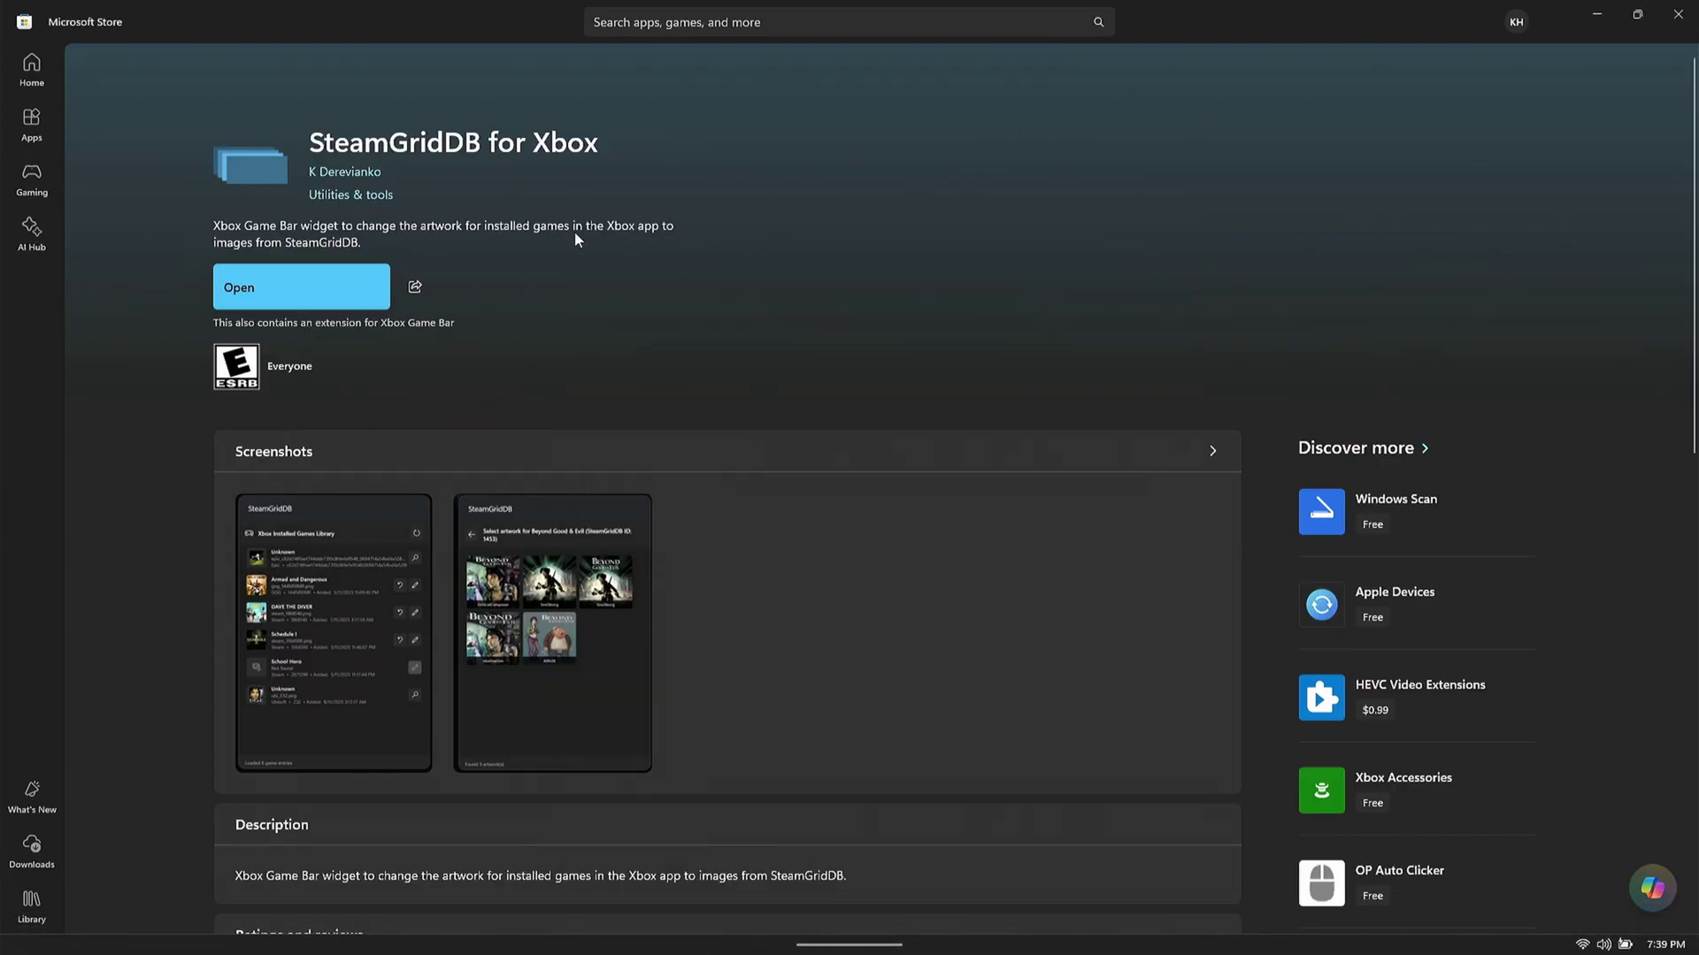
Launch SteamGridDB for Xbox, read its Game Bar widget-only notice, and minimise it
left_click(305, 289)
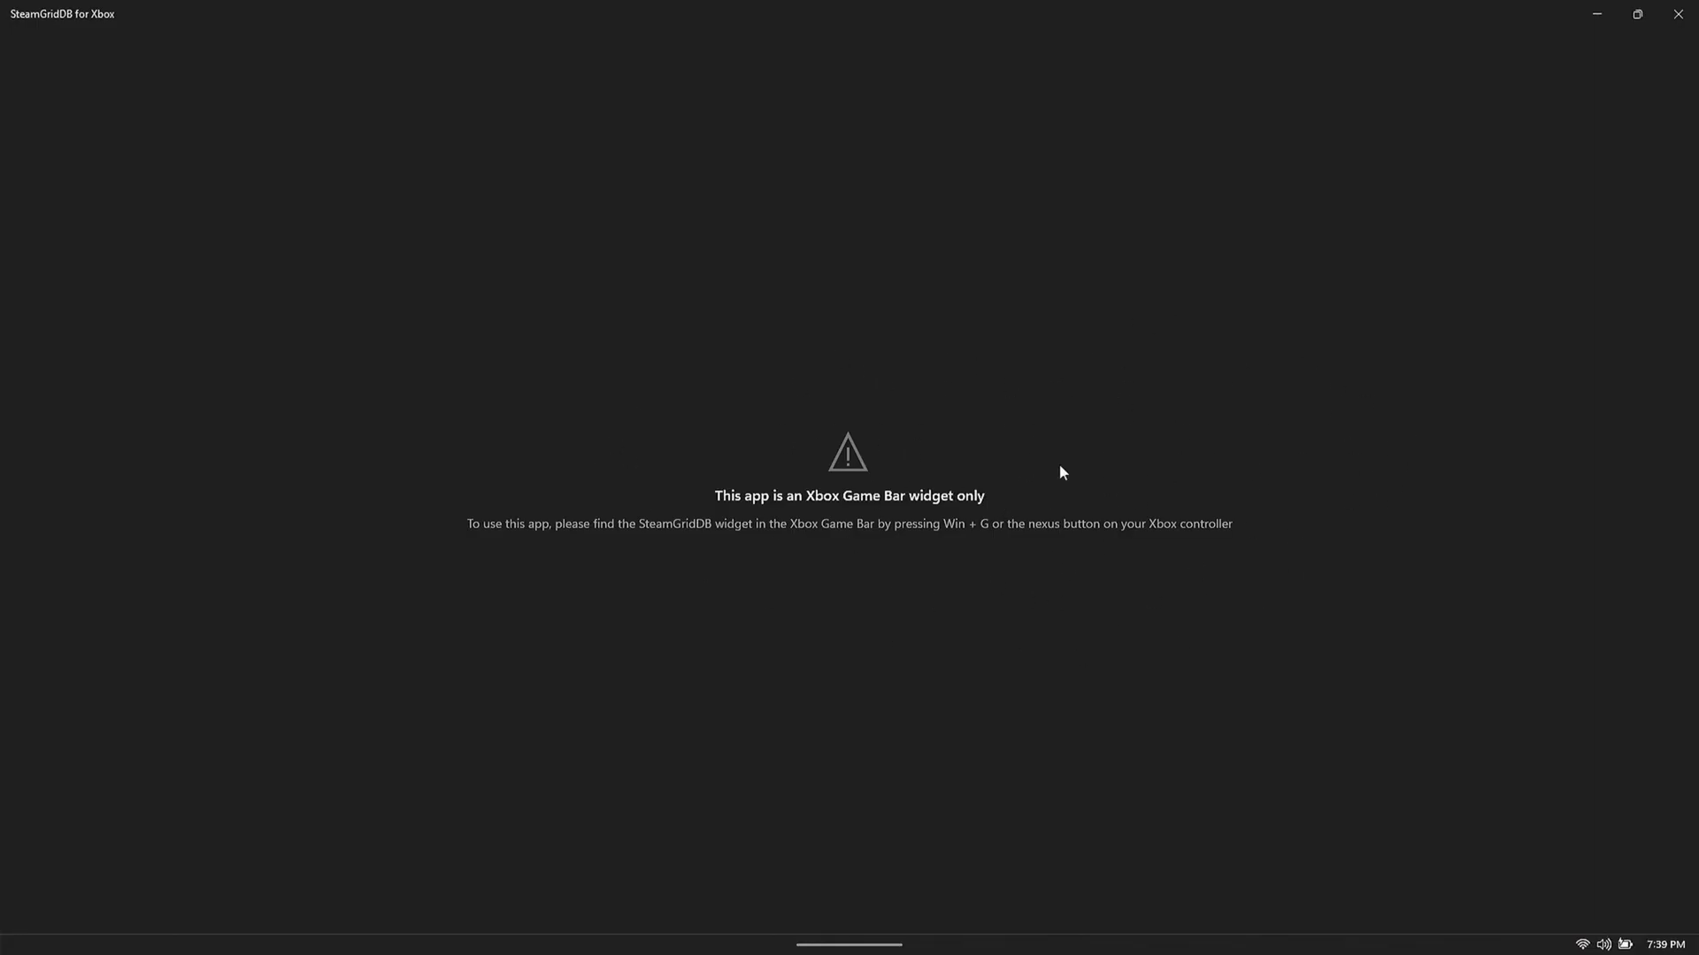
left_click(1596, 13)
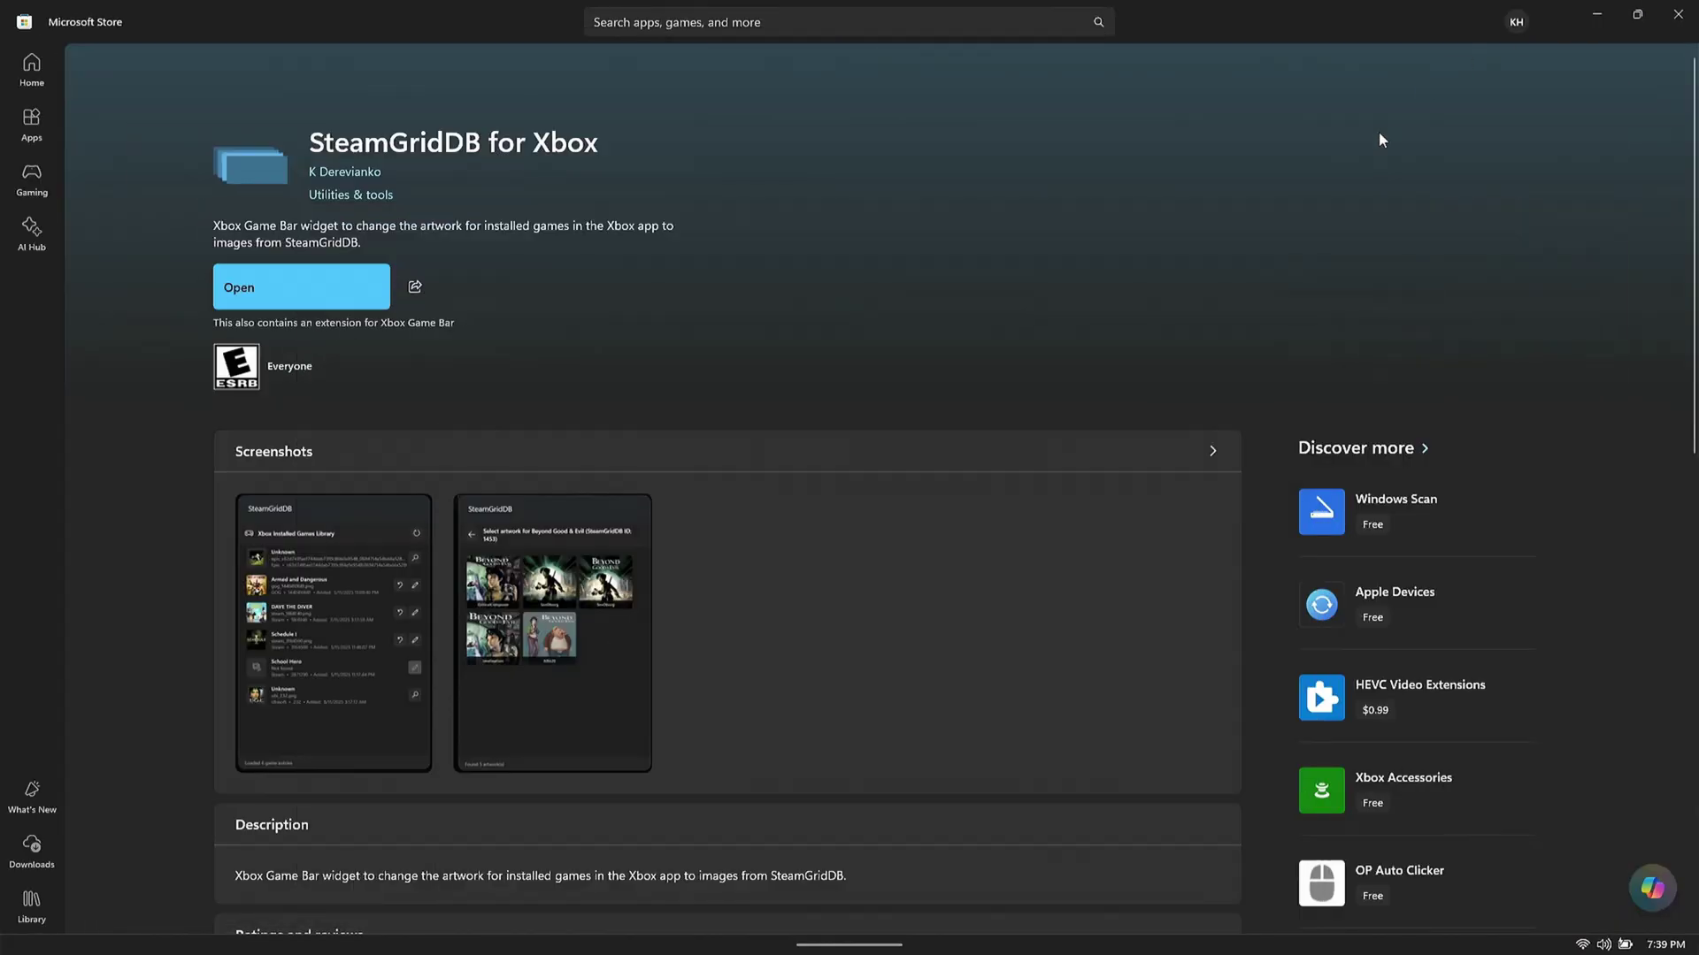
Minimise the Microsoft Store, Chrome and Xbox app windows to clear the desktop
left_click(1597, 13)
left_click(1585, 19)
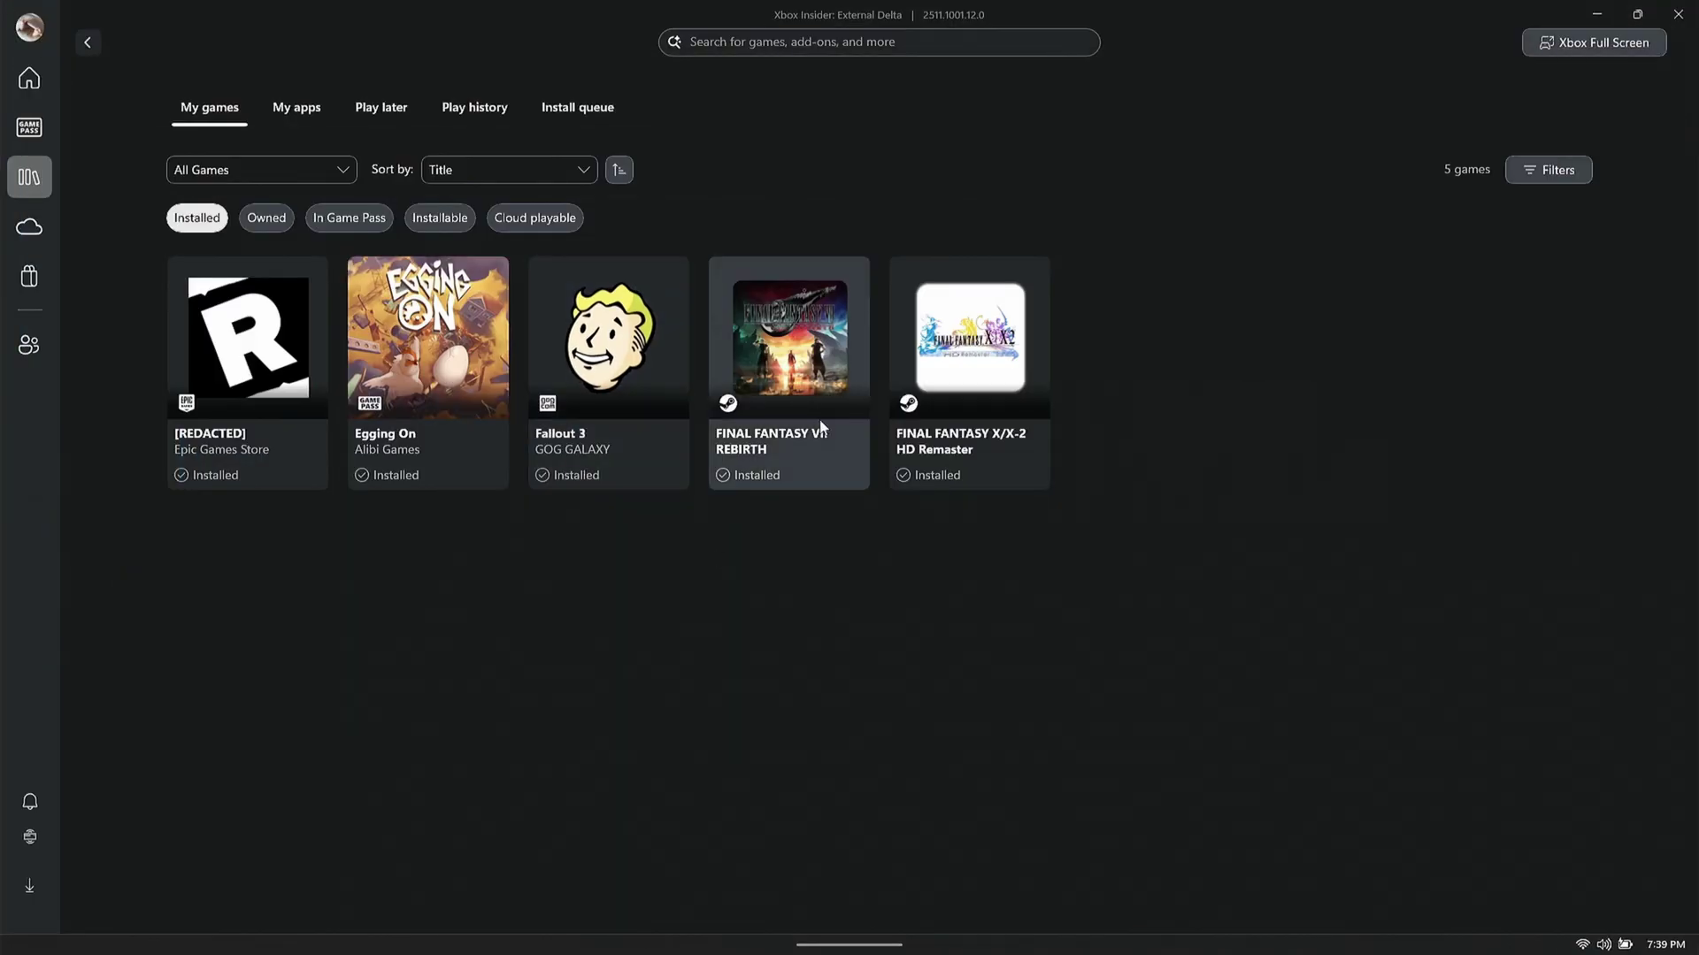
left_click(1586, 18)
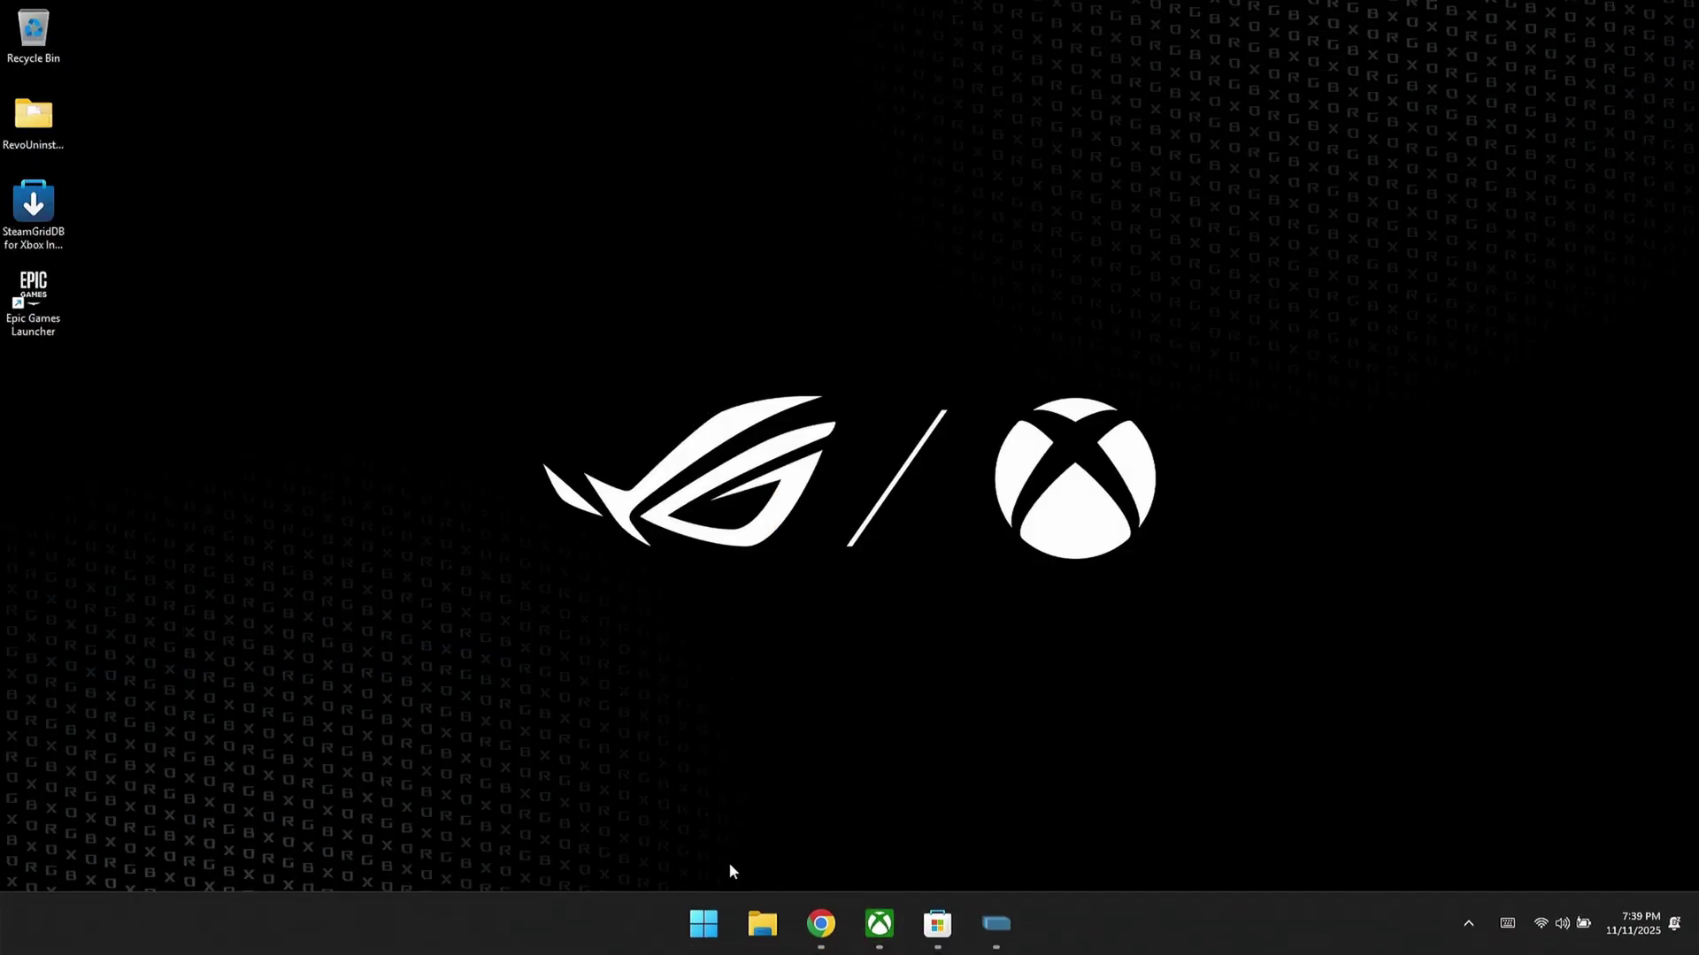
Confirm SteamGridDB for Xbox has file system access On under Privacy & security, then close Settings
right_click(705, 927)
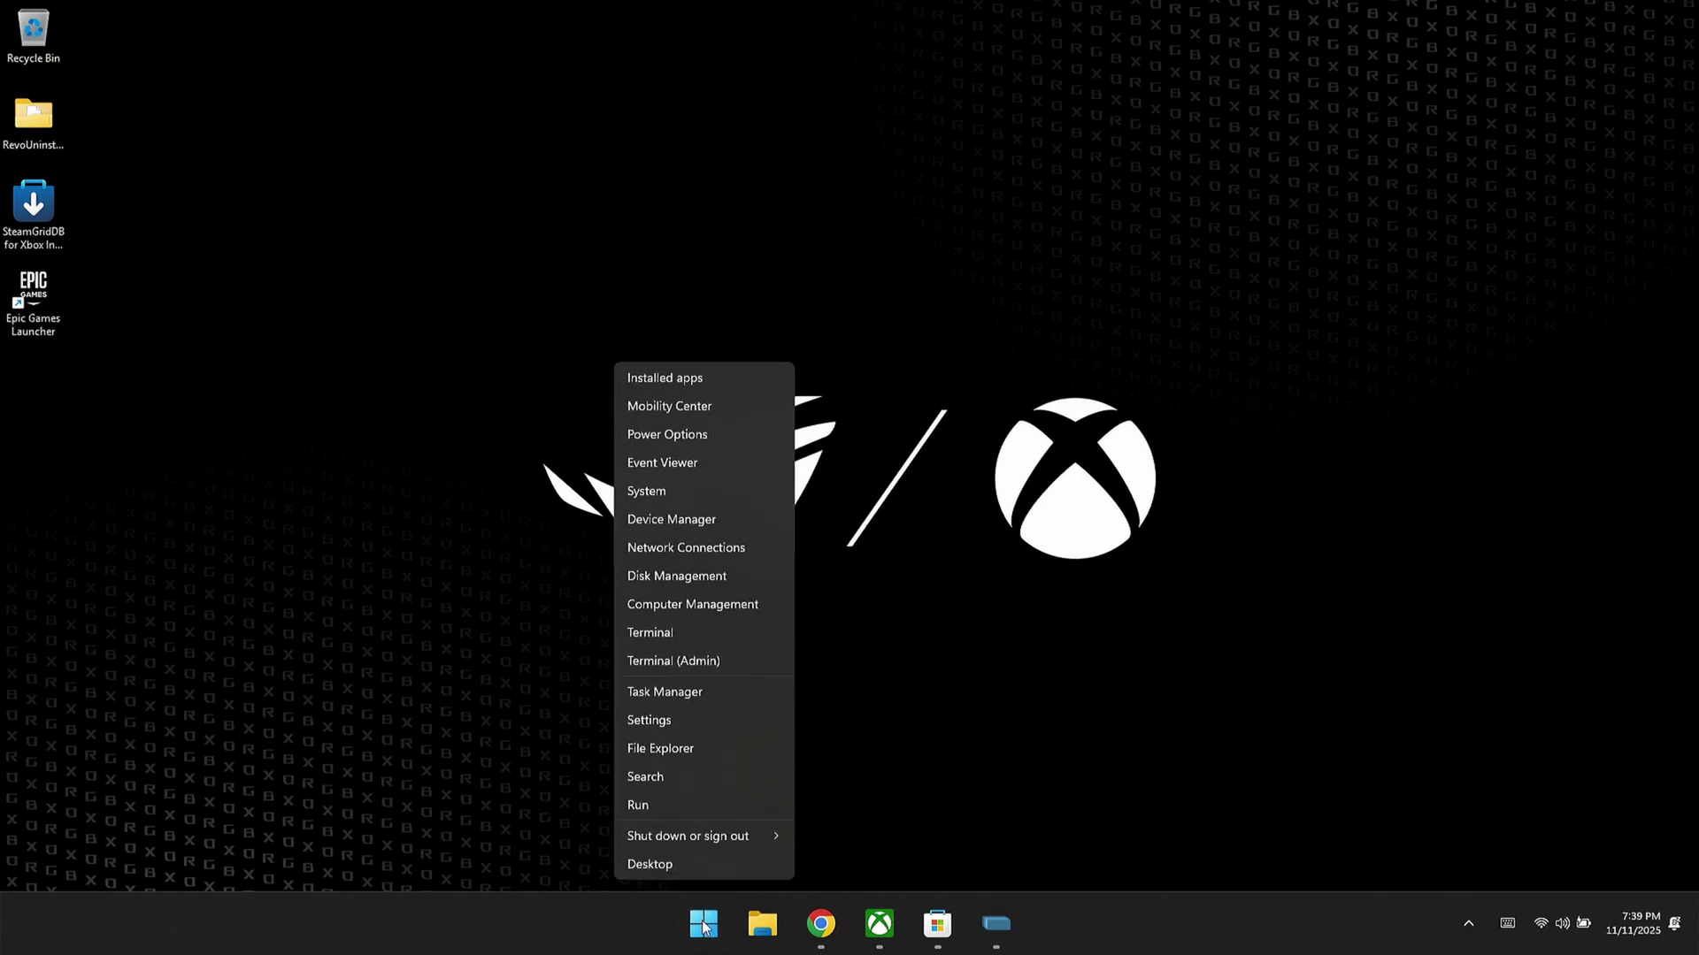
left_click(676, 724)
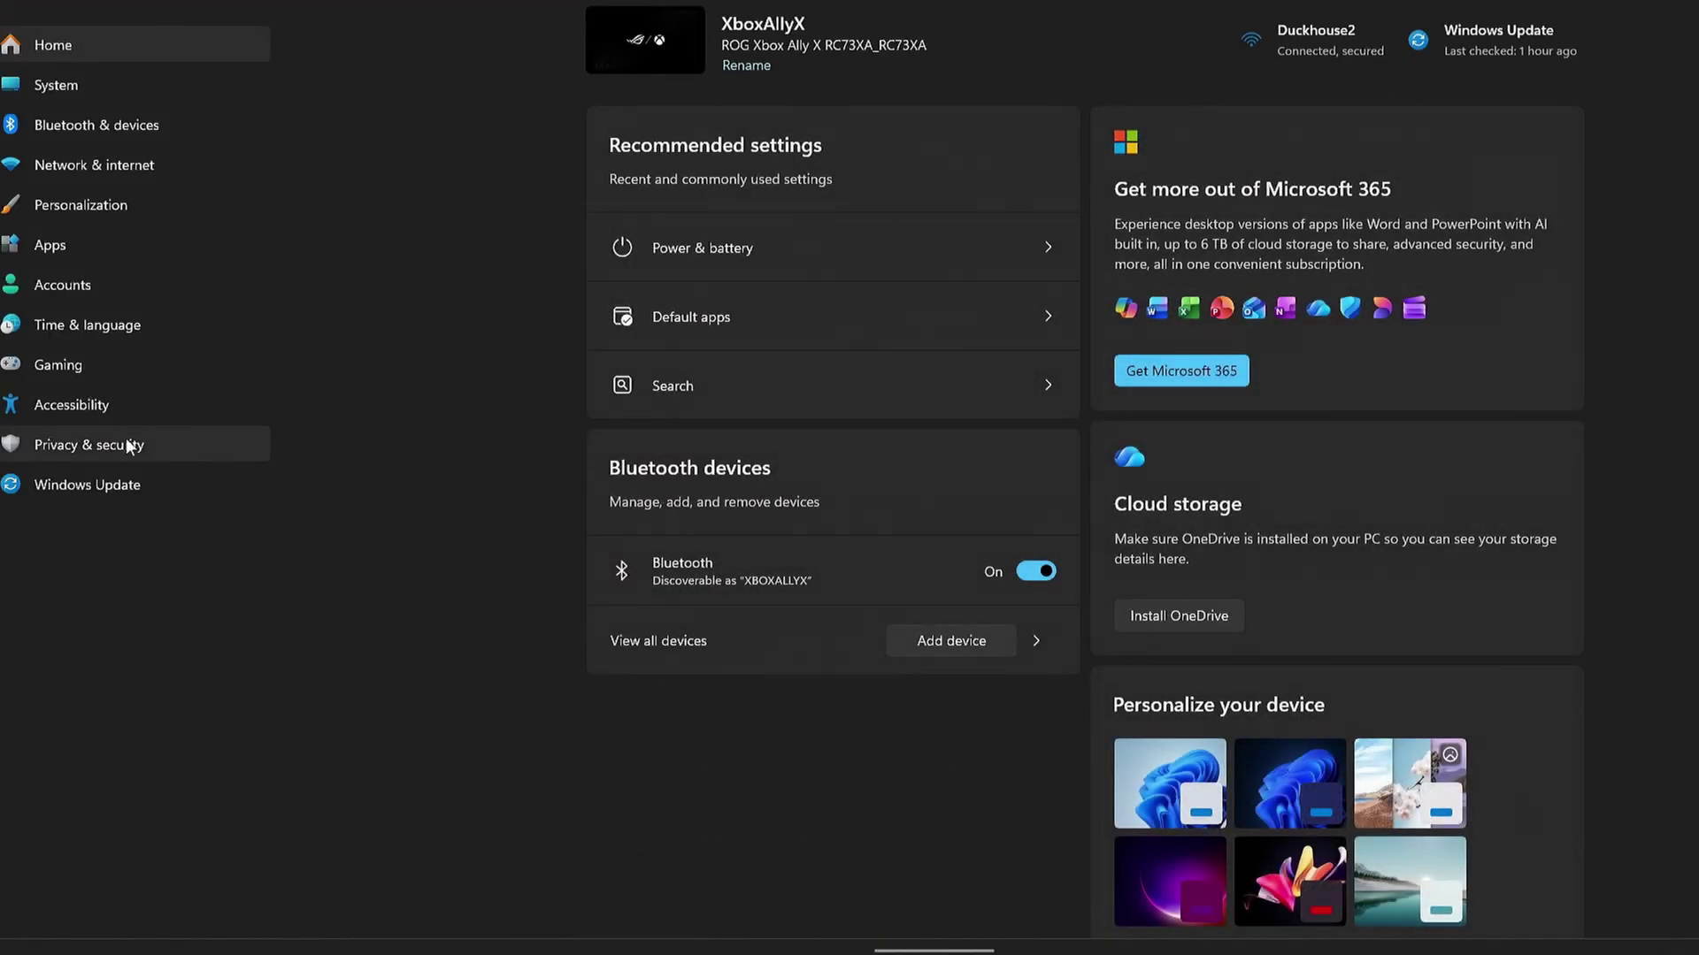
left_click(113, 442)
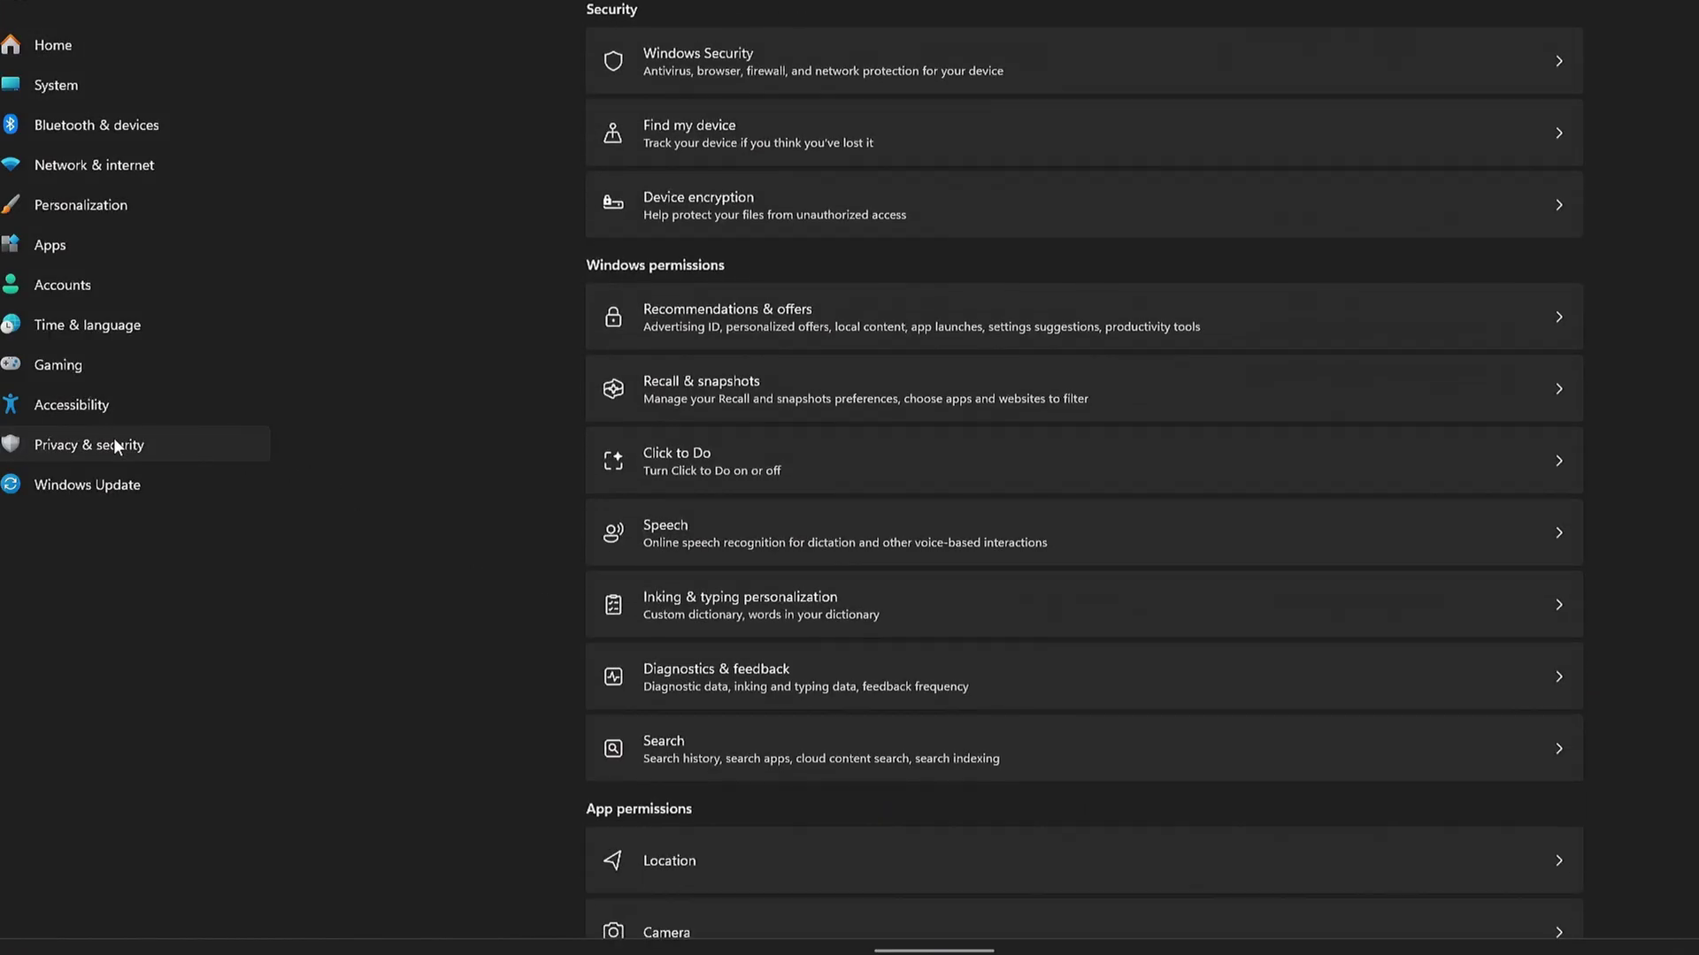
scroll(972, 437, "down", 15)
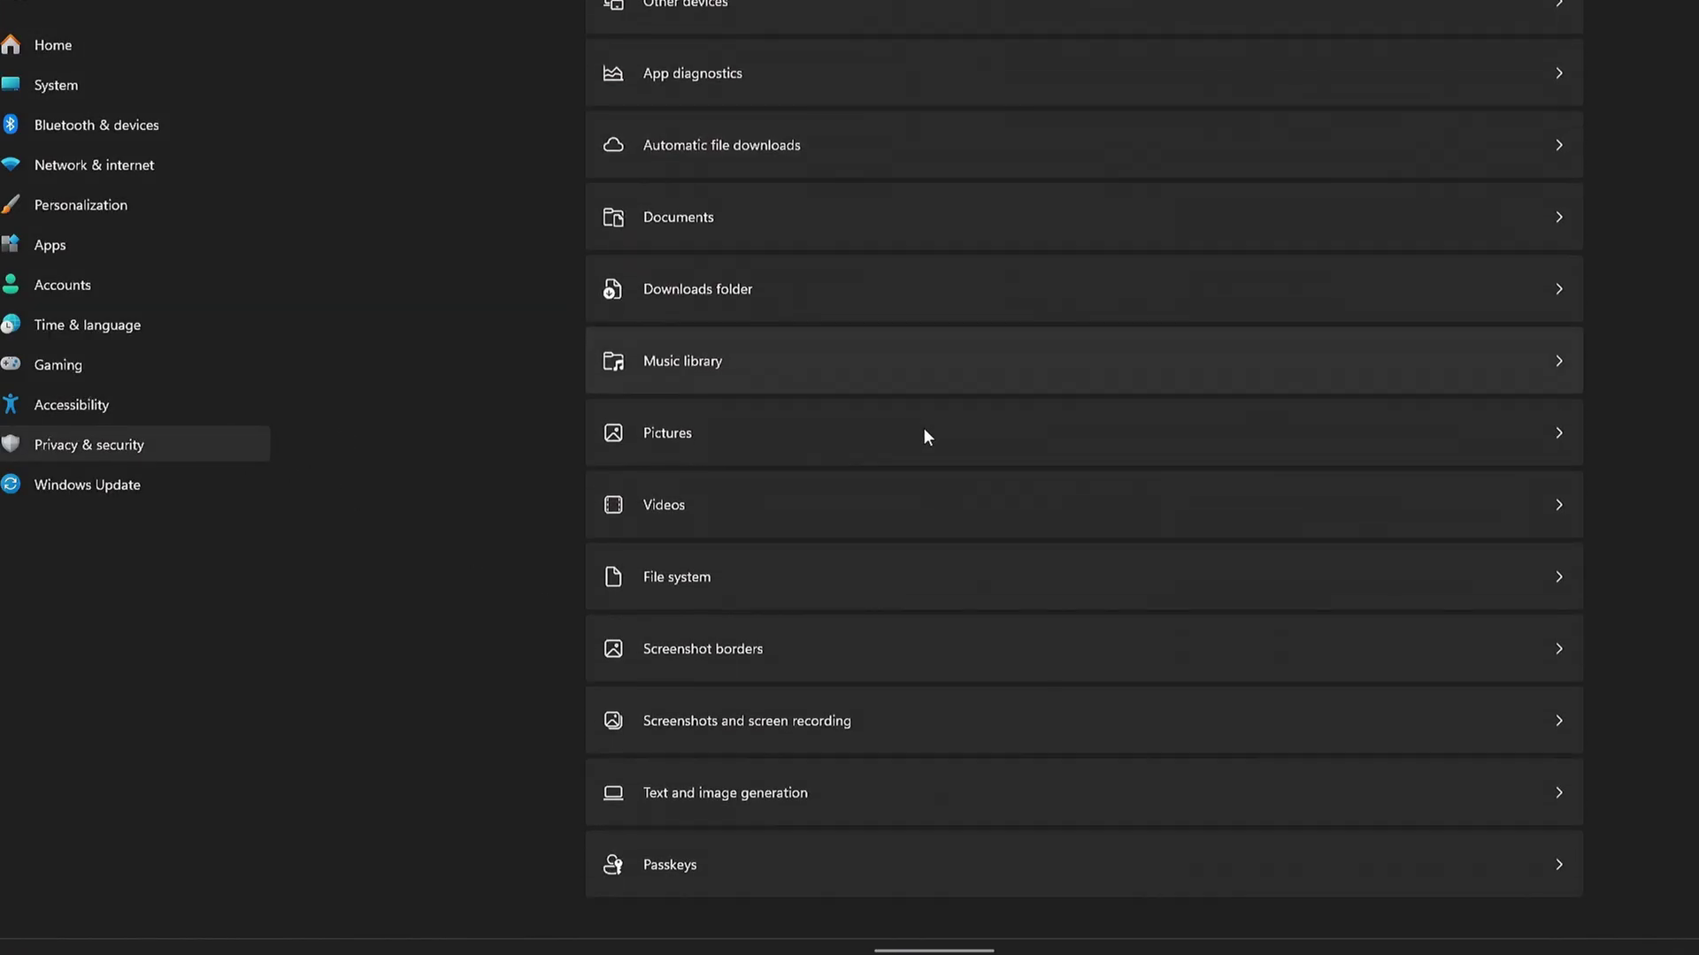
left_click(678, 581)
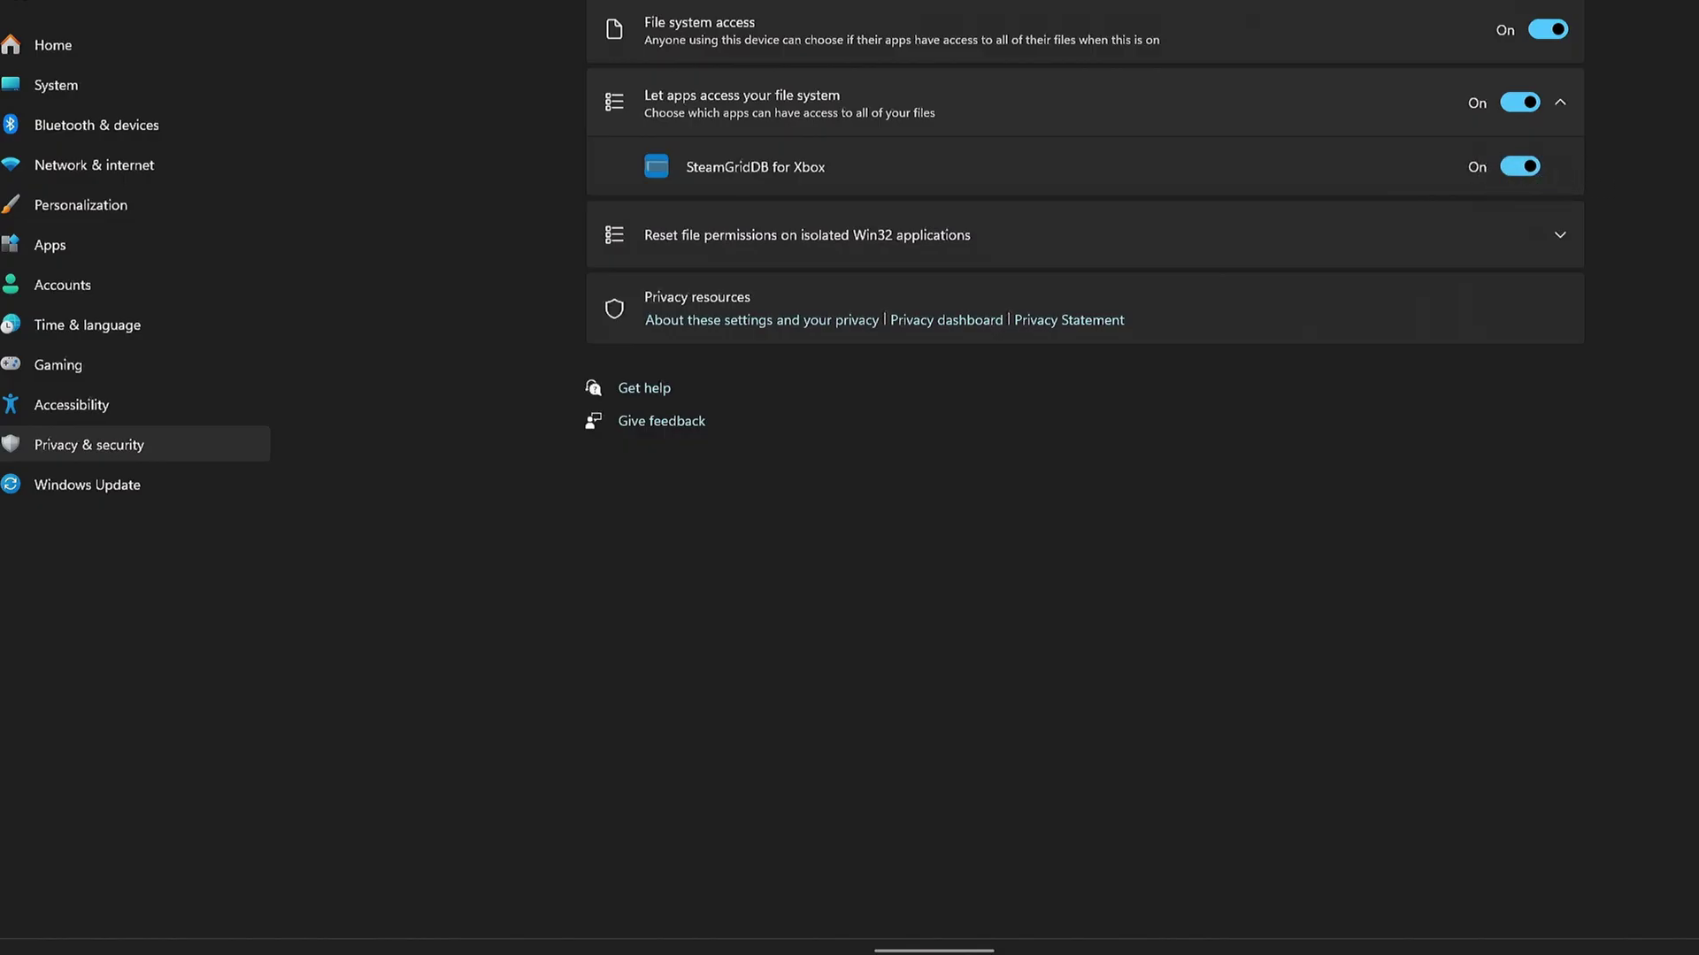
key("alt+F4")
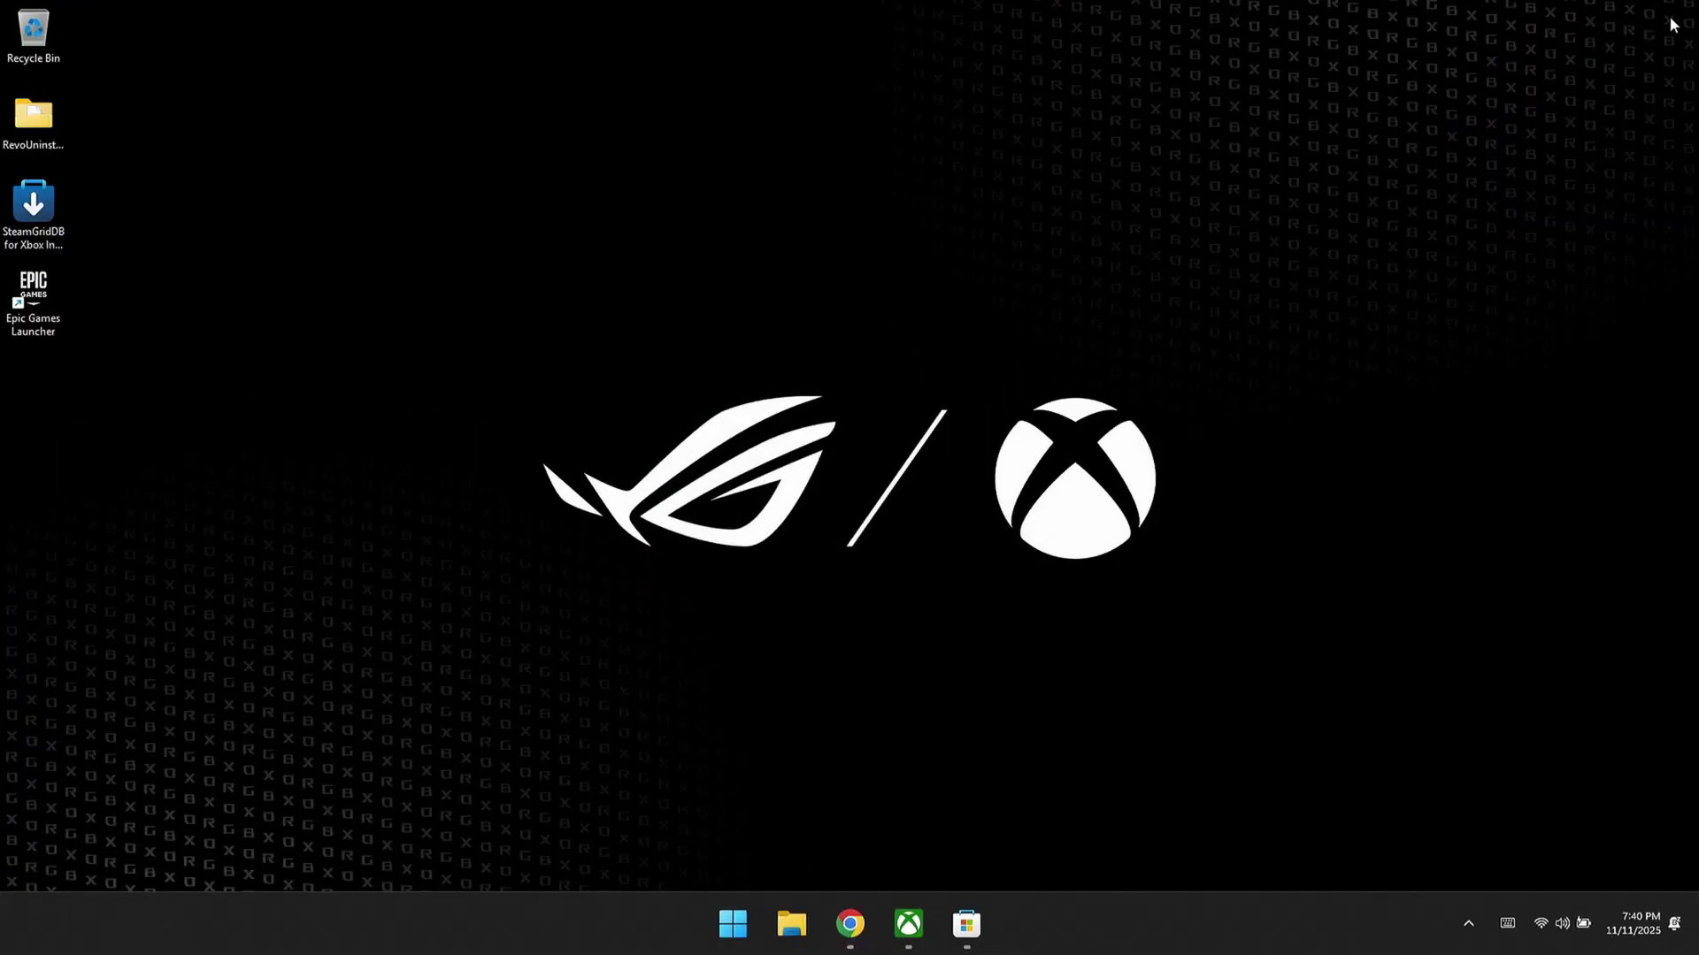
Relaunch the Xbox app into full screen, choosing Restart for optimized performance
left_click(907, 925)
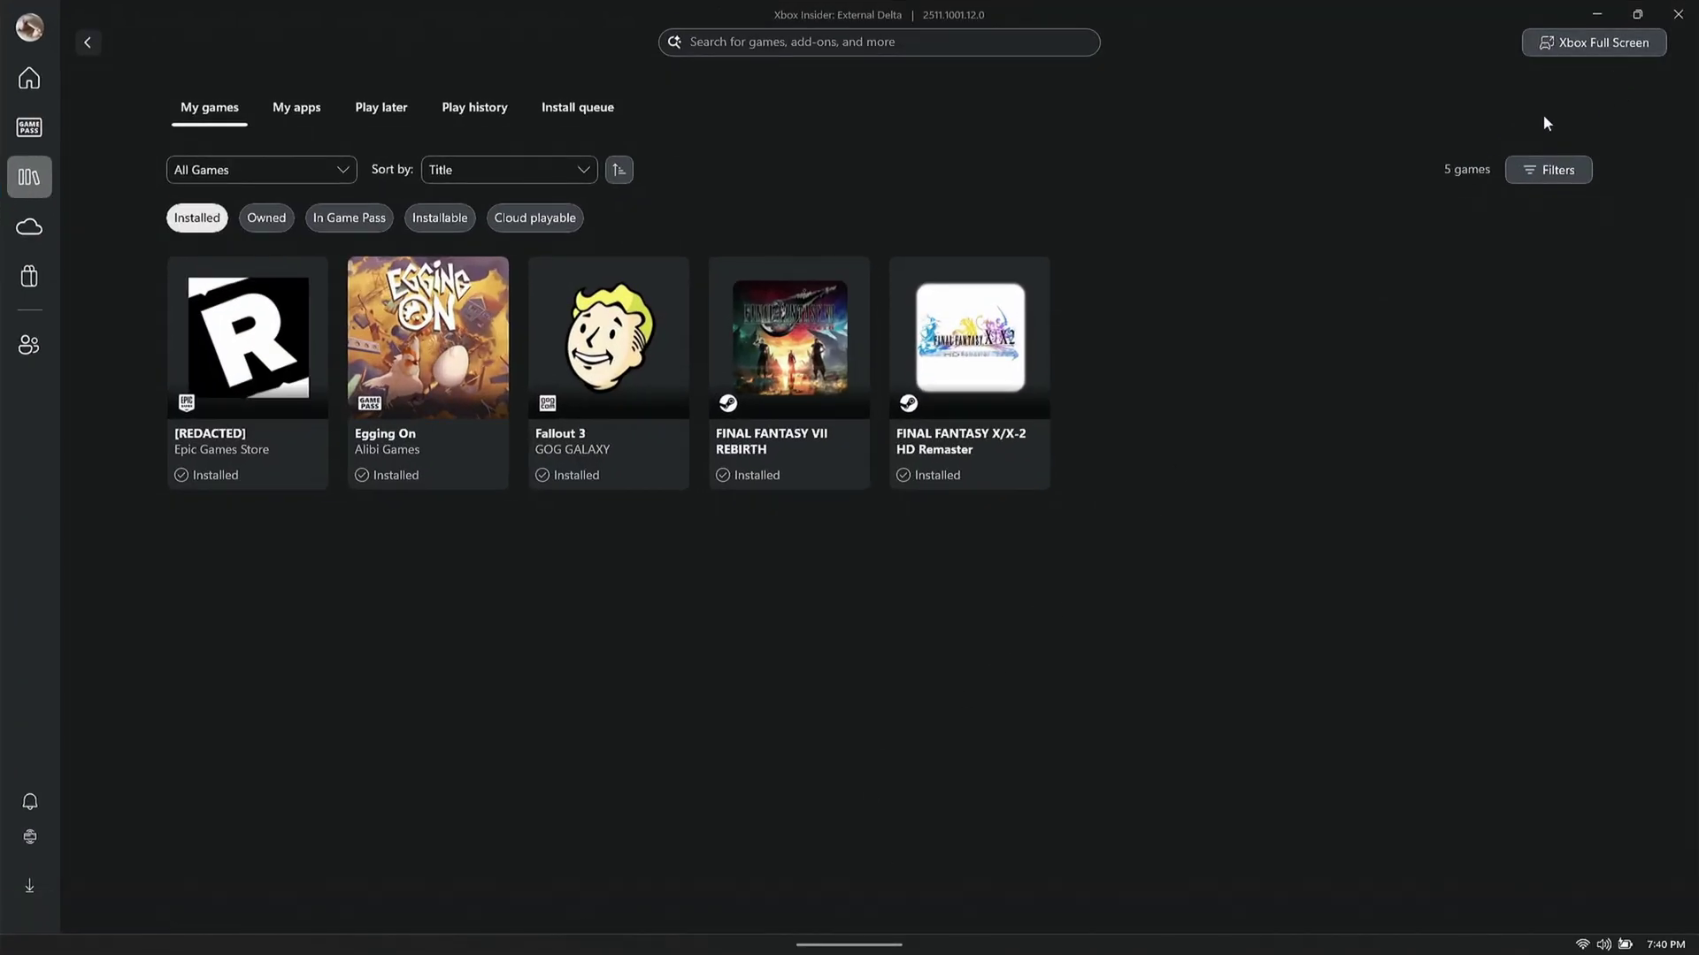
left_click(1580, 50)
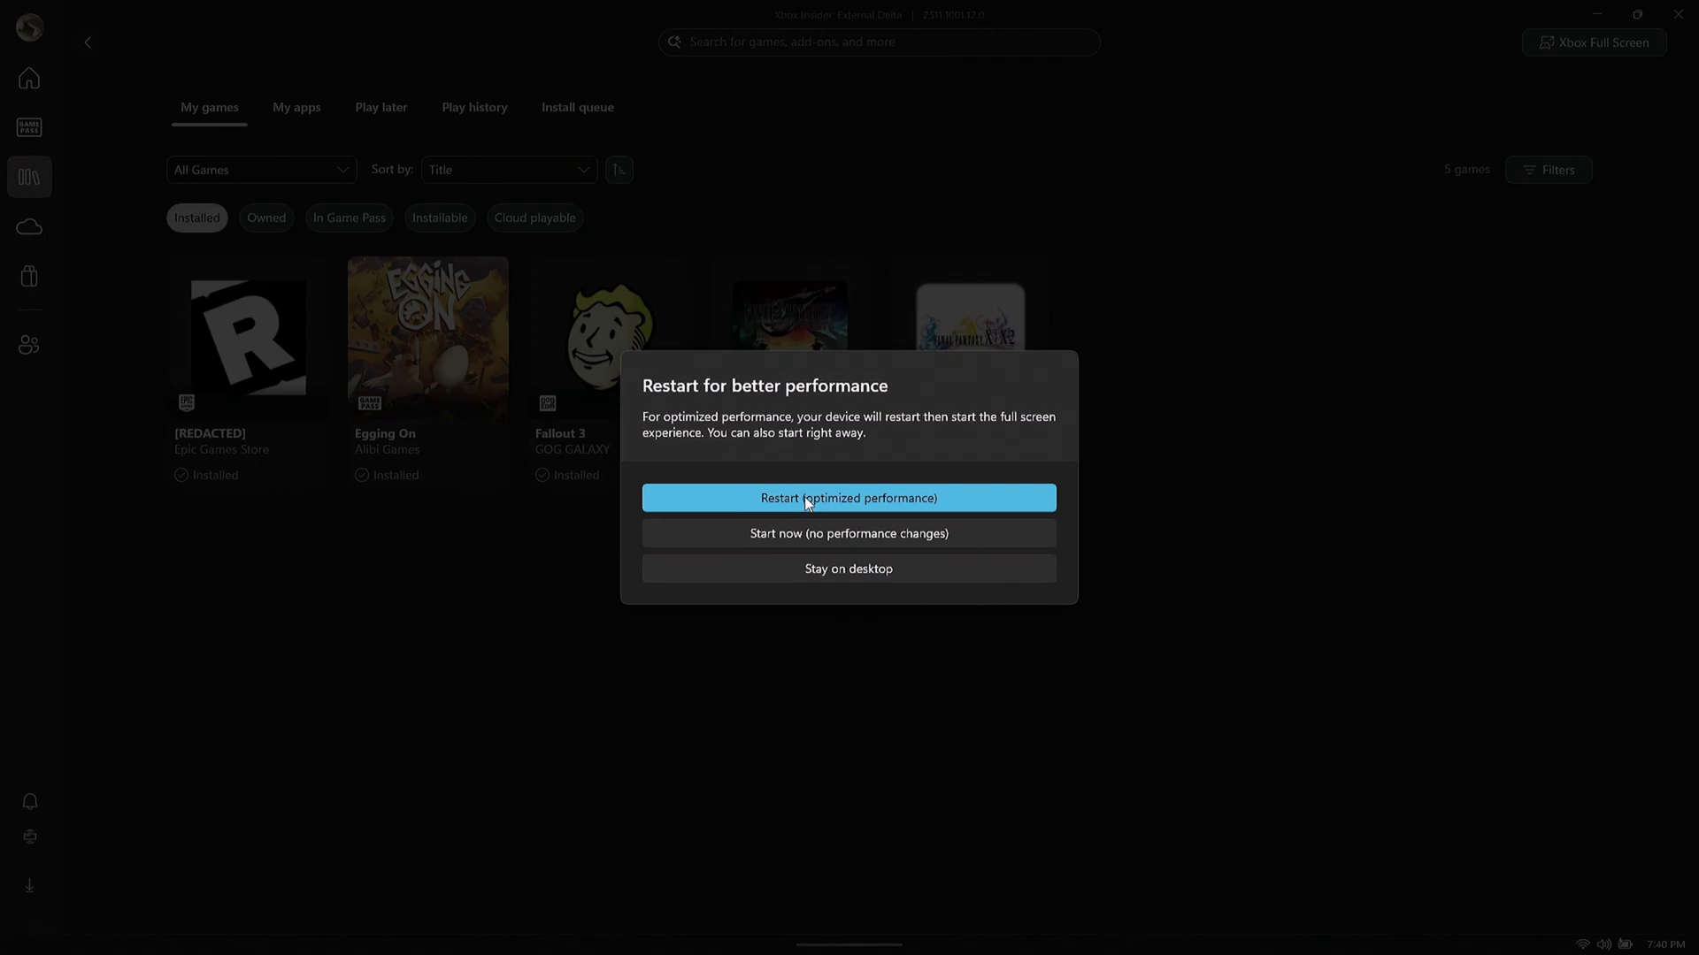
left_click(831, 498)
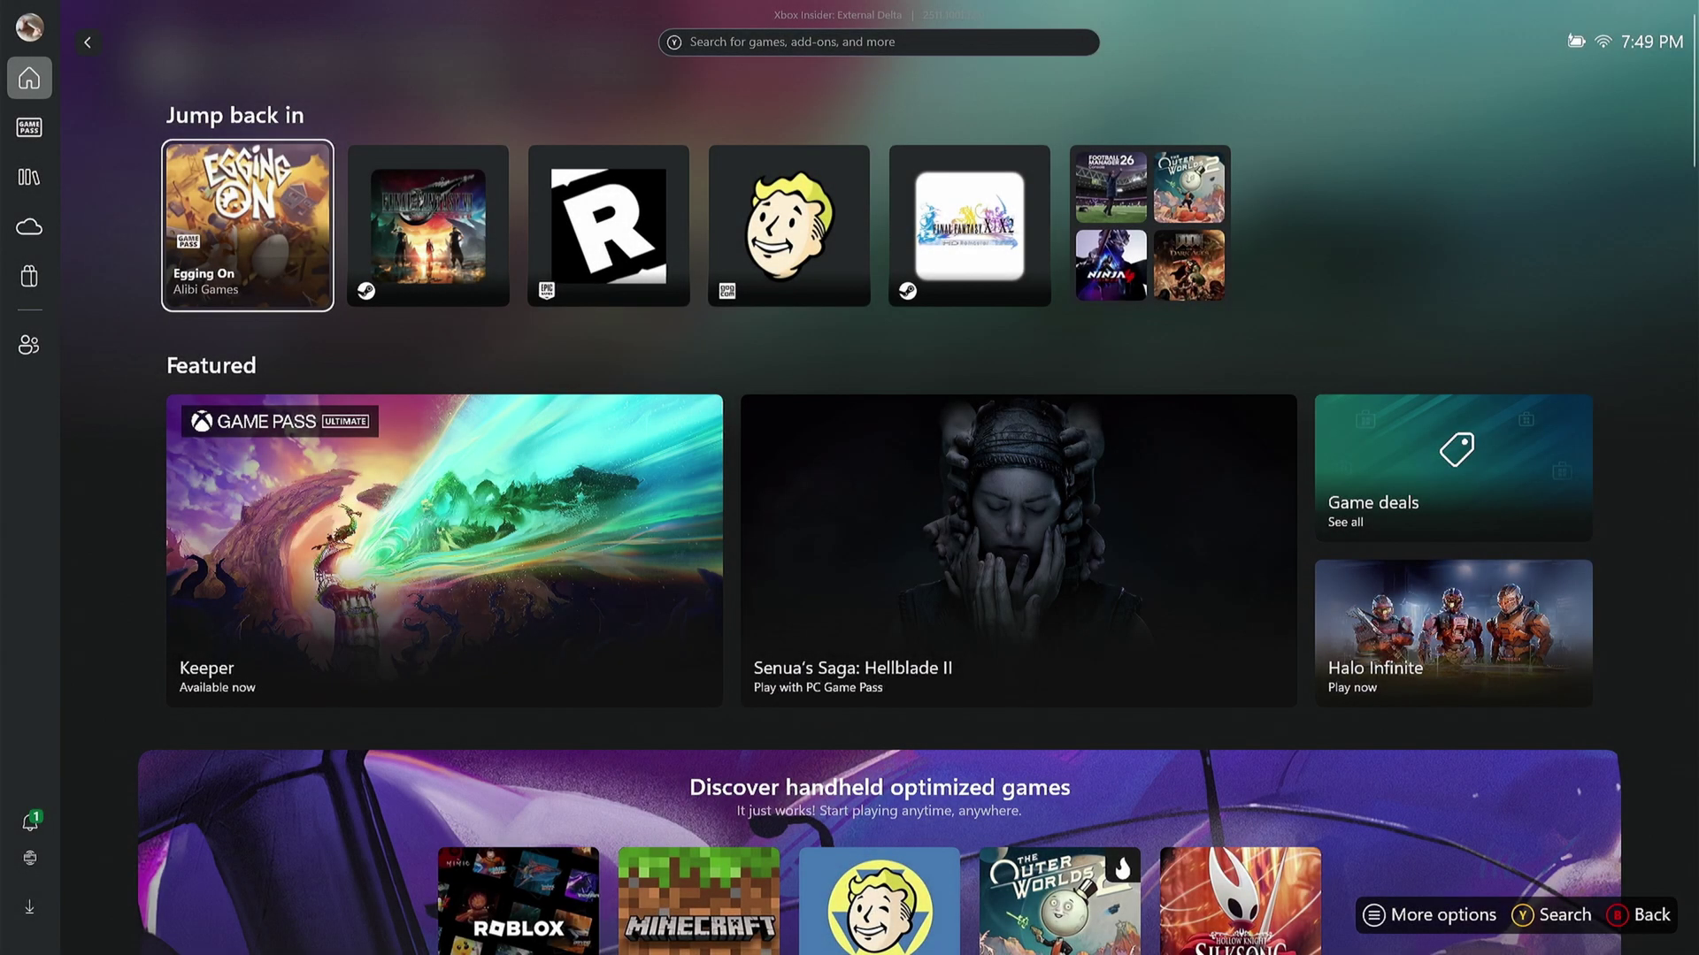
Open the SteamGridDB widget from the Game Bar overlay's widget list
key("super+g")
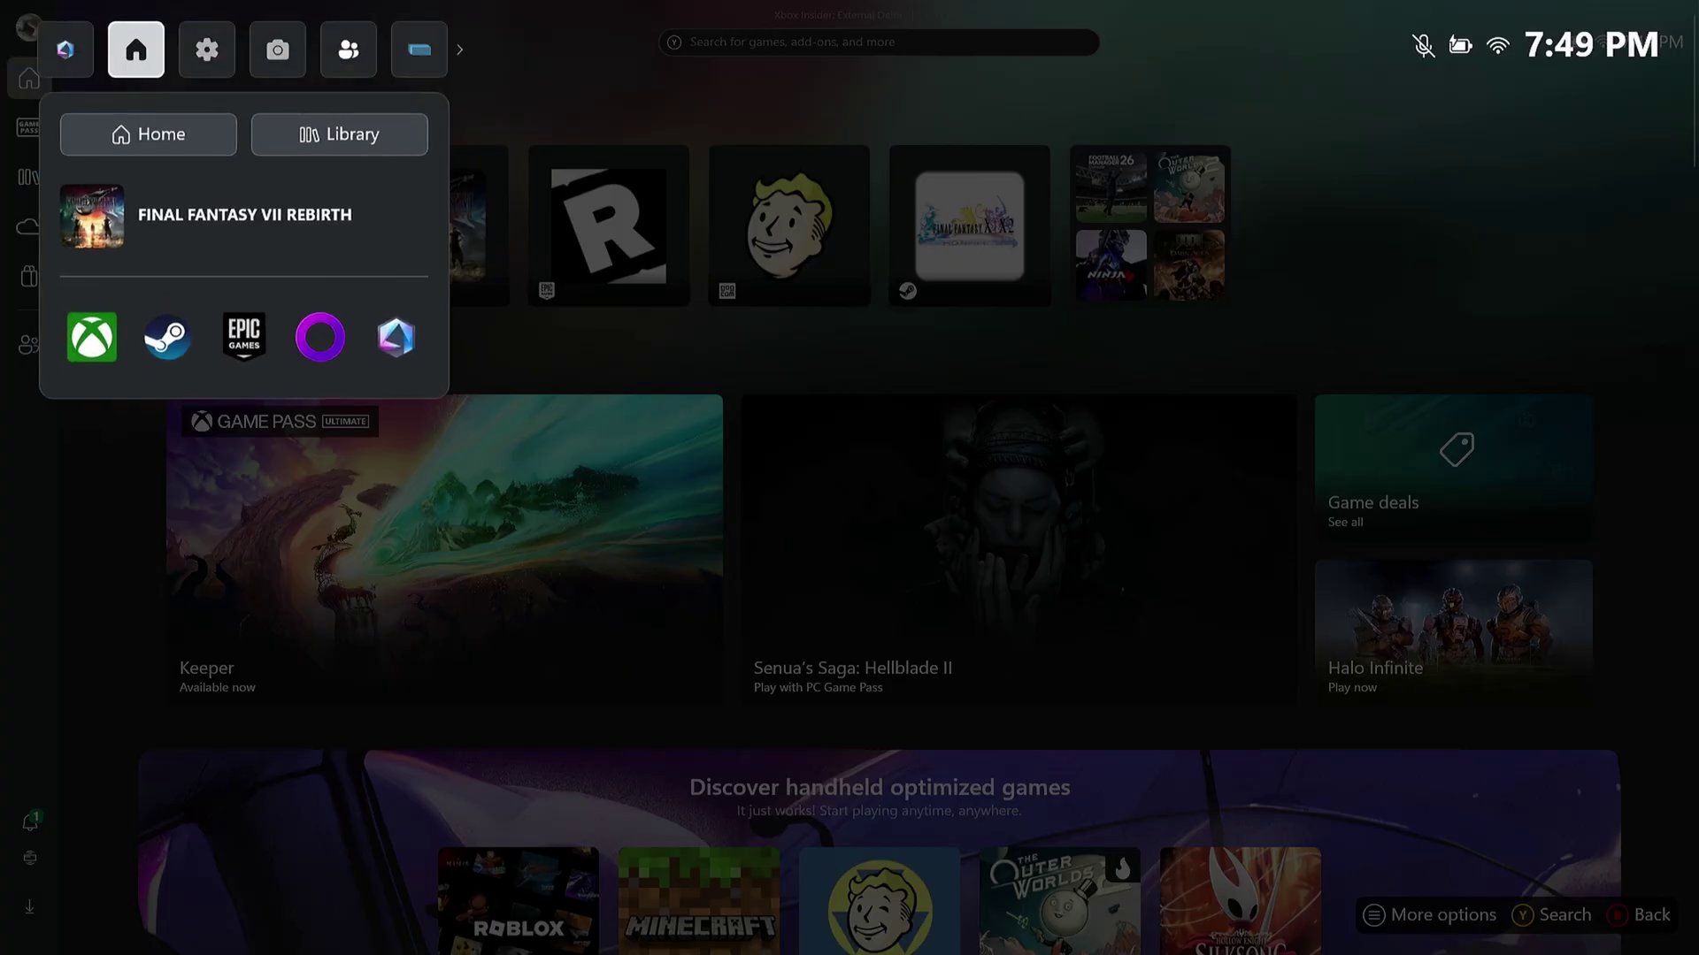
key("Right")
key("Right")
key("Right")
key("Right")
key("Right")
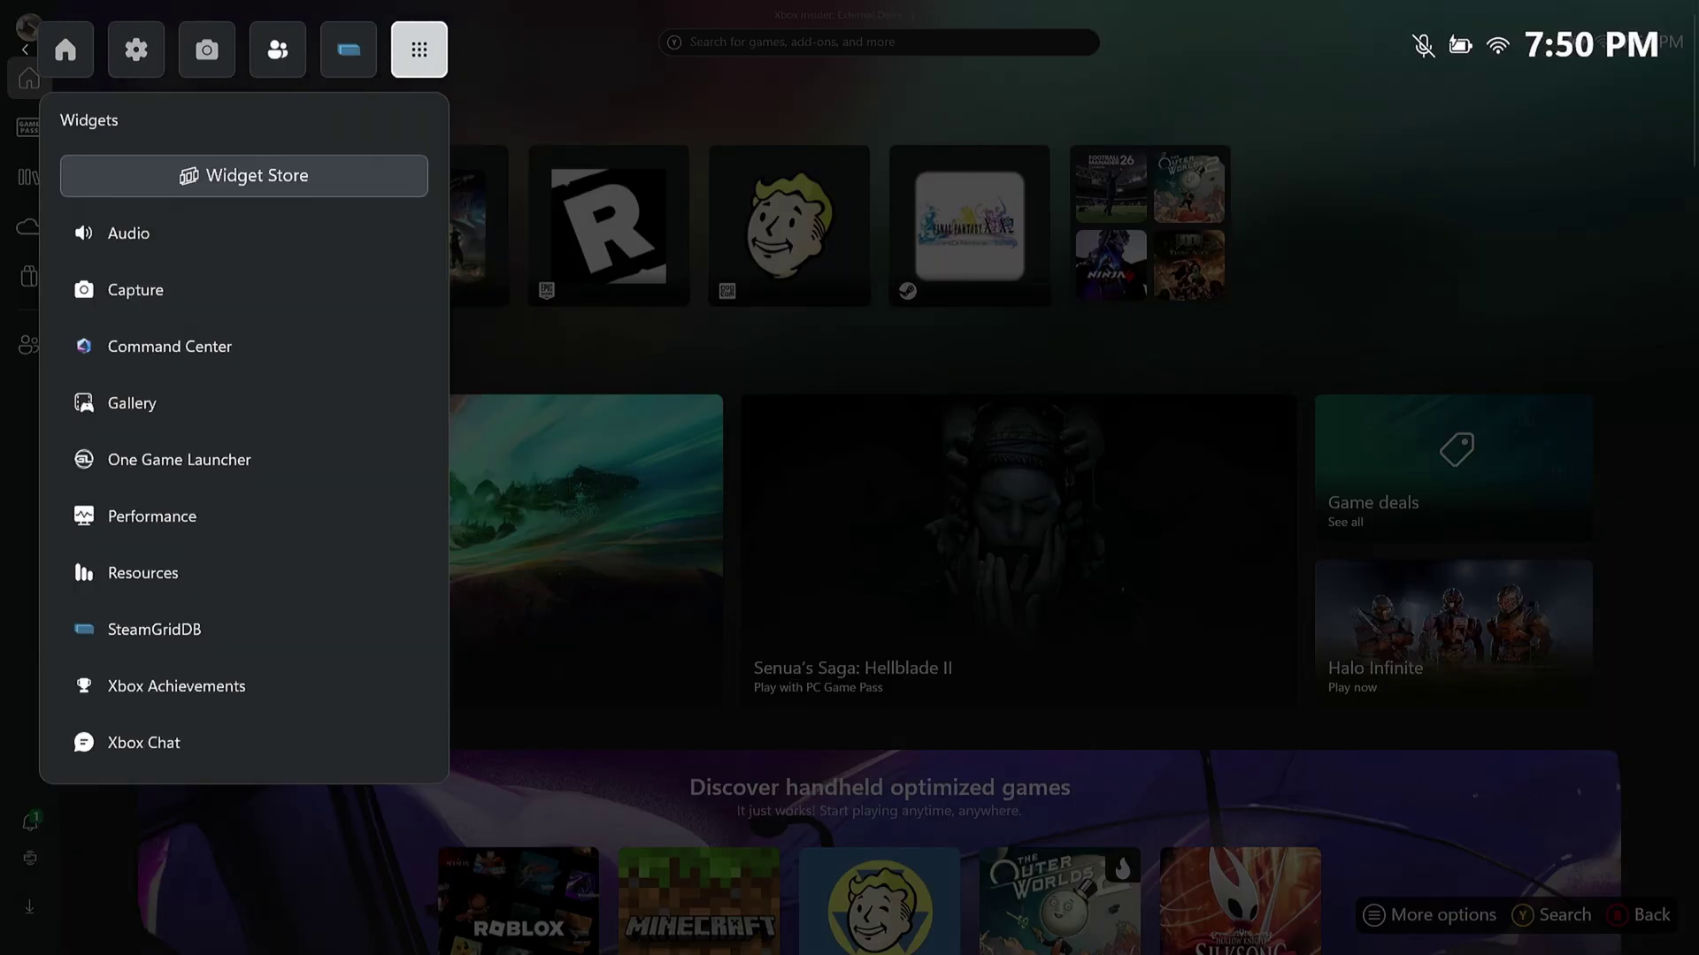
key("Down")
key("Down")
key("Down")
key("Down")
key("Down")
key("Down")
key("Down")
key("Down")
key("Down")
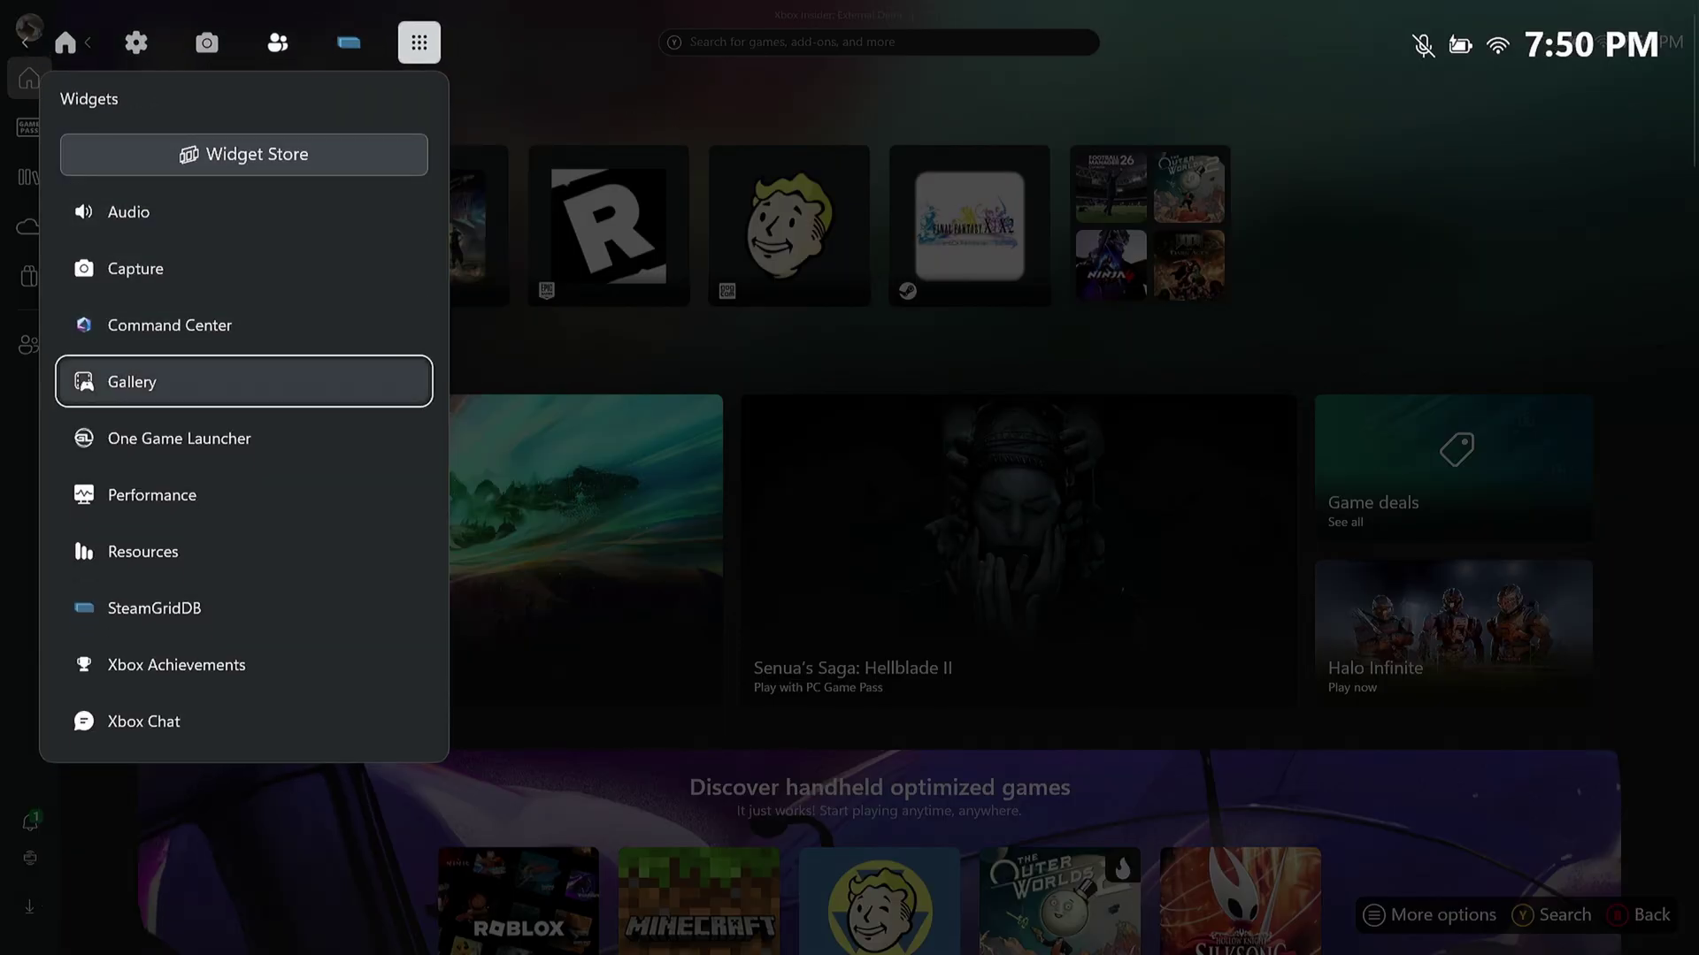
key("Return")
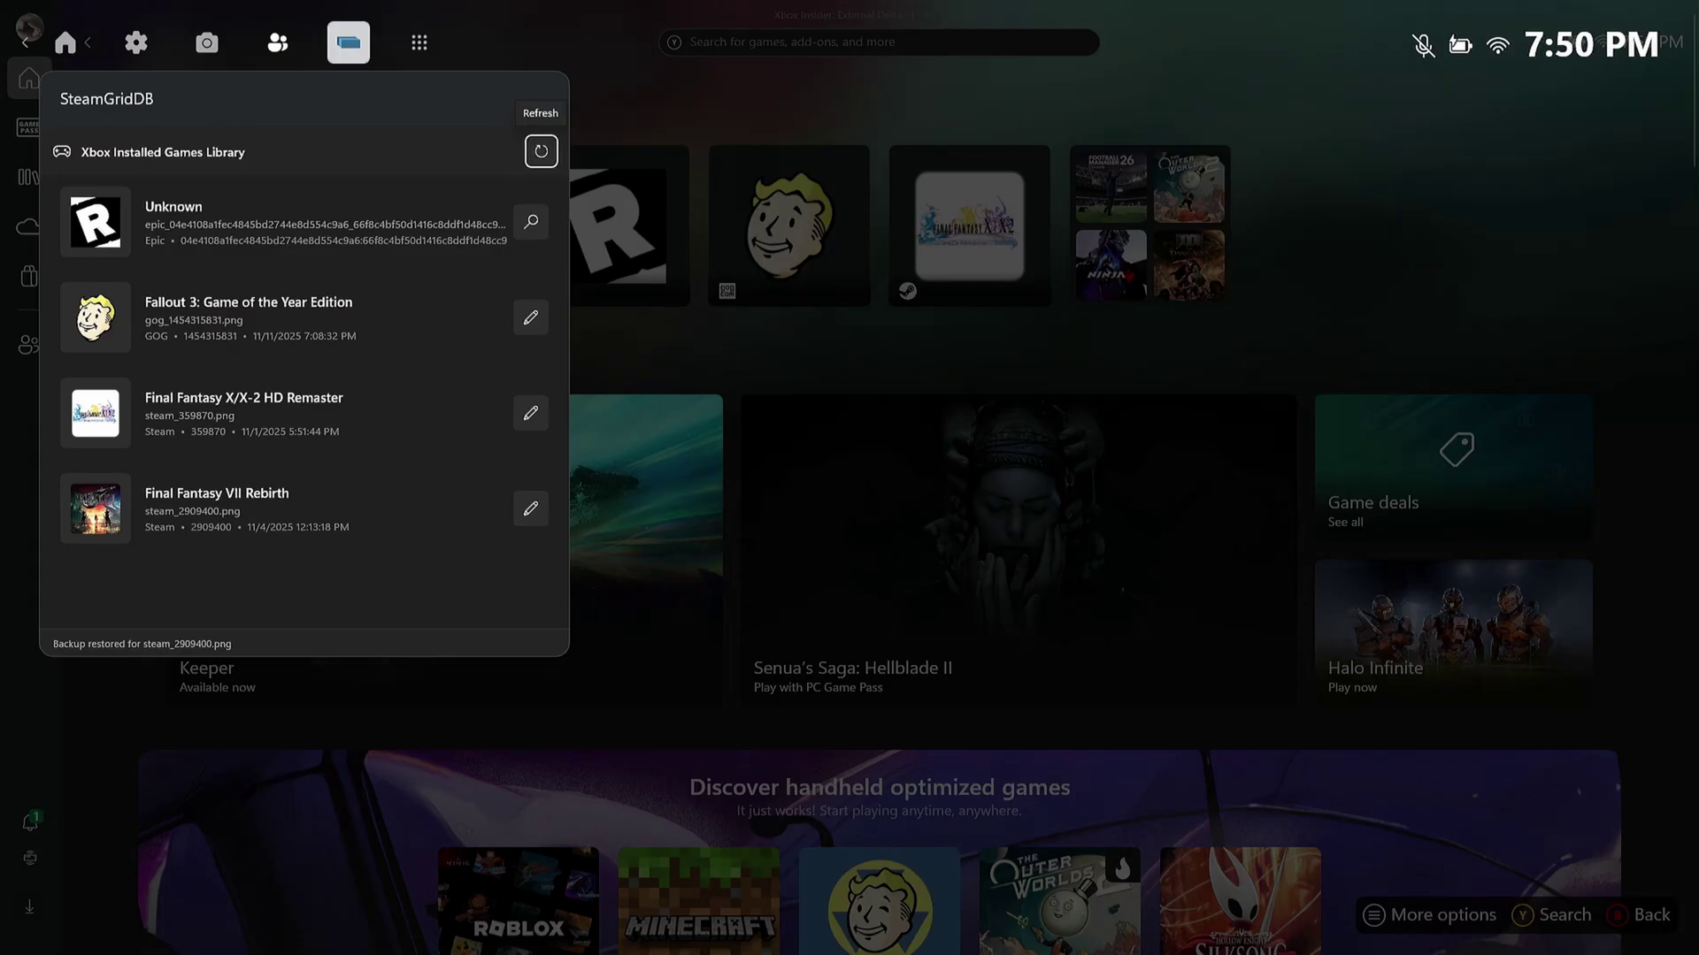
Move through the installed games list to Fallout 3 and open its artwork choices
key("Down")
key("Down")
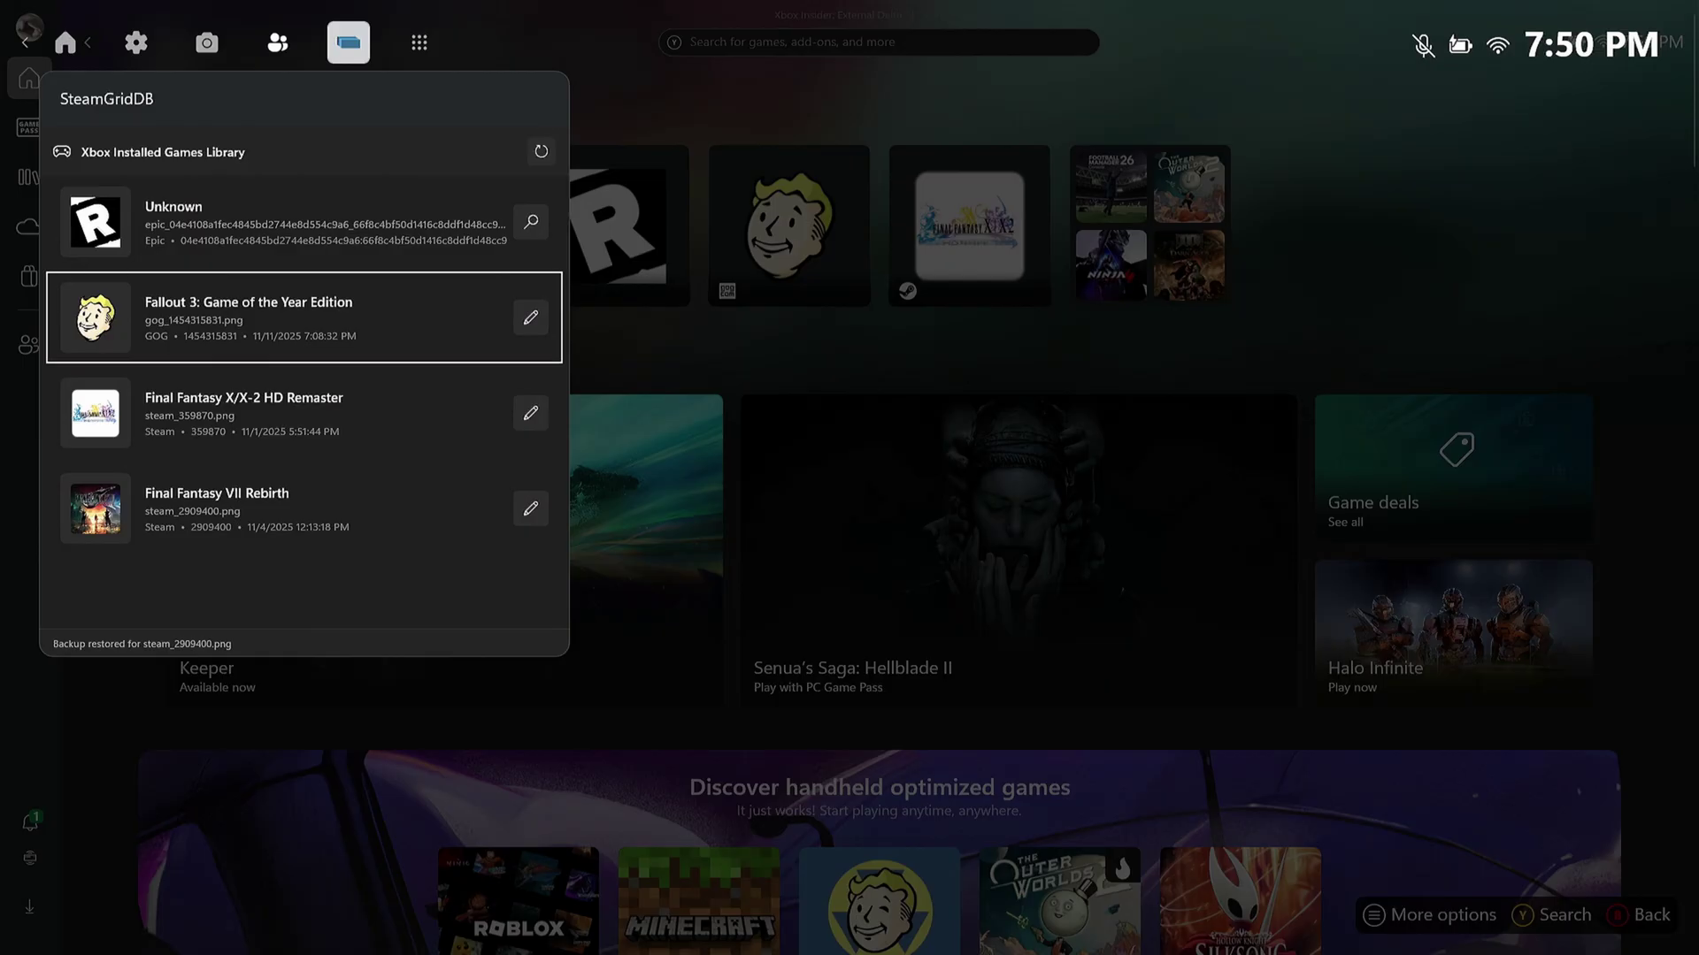
key("Up")
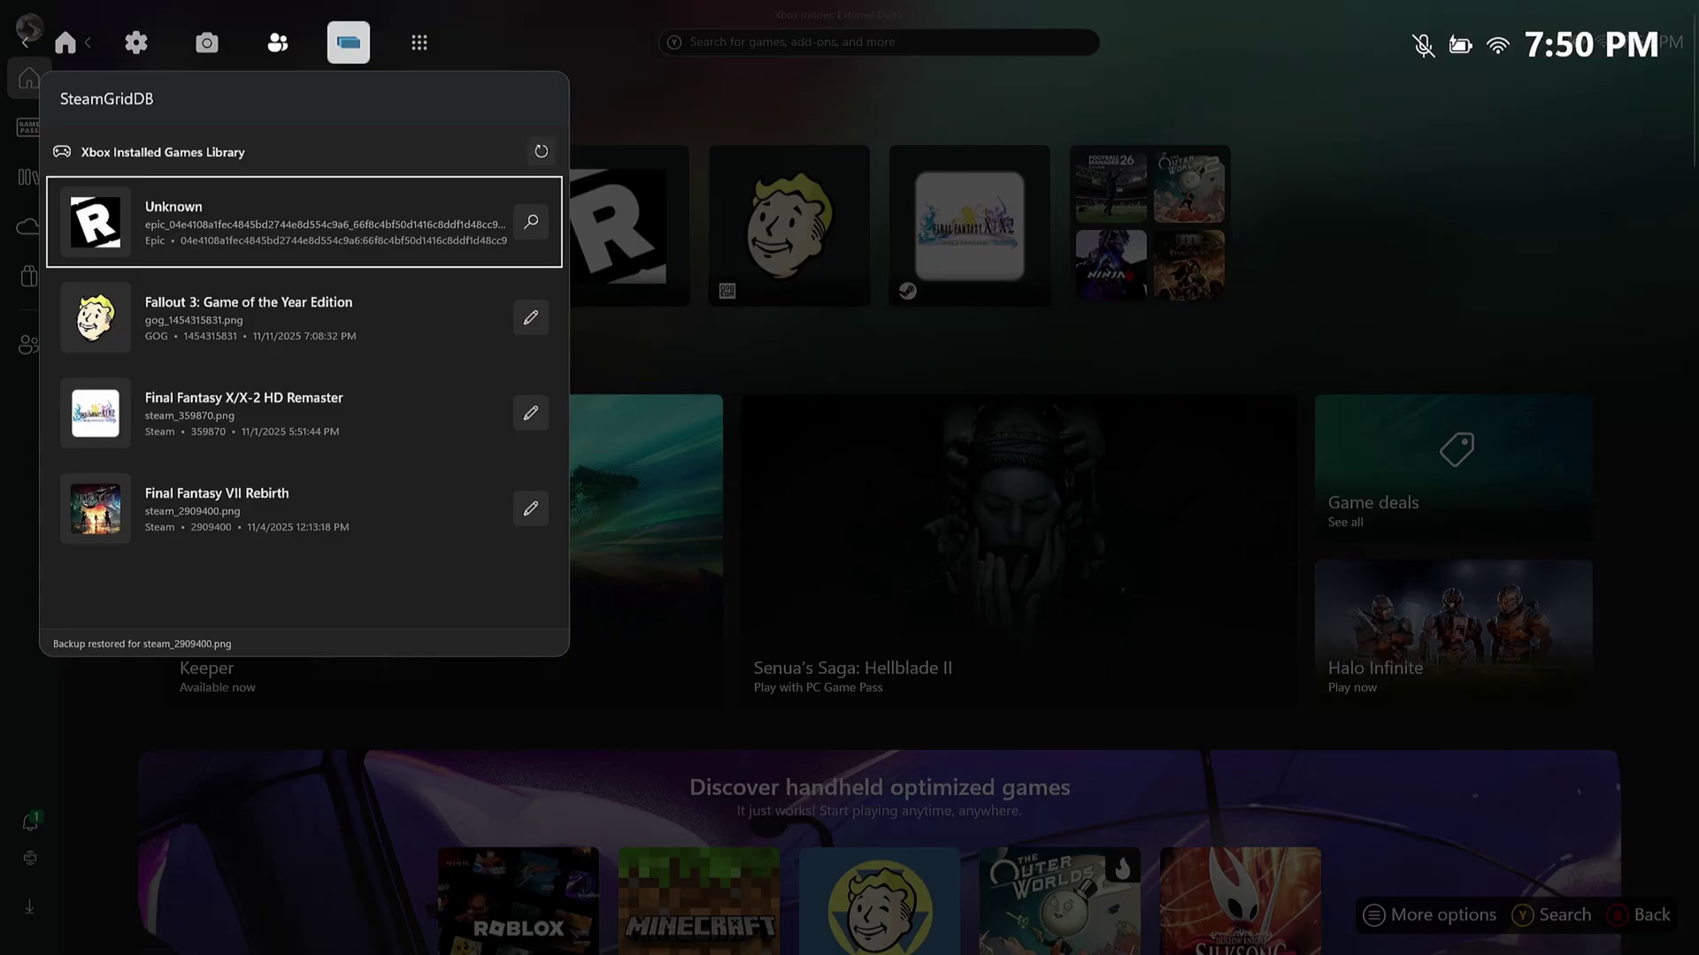
key("Down")
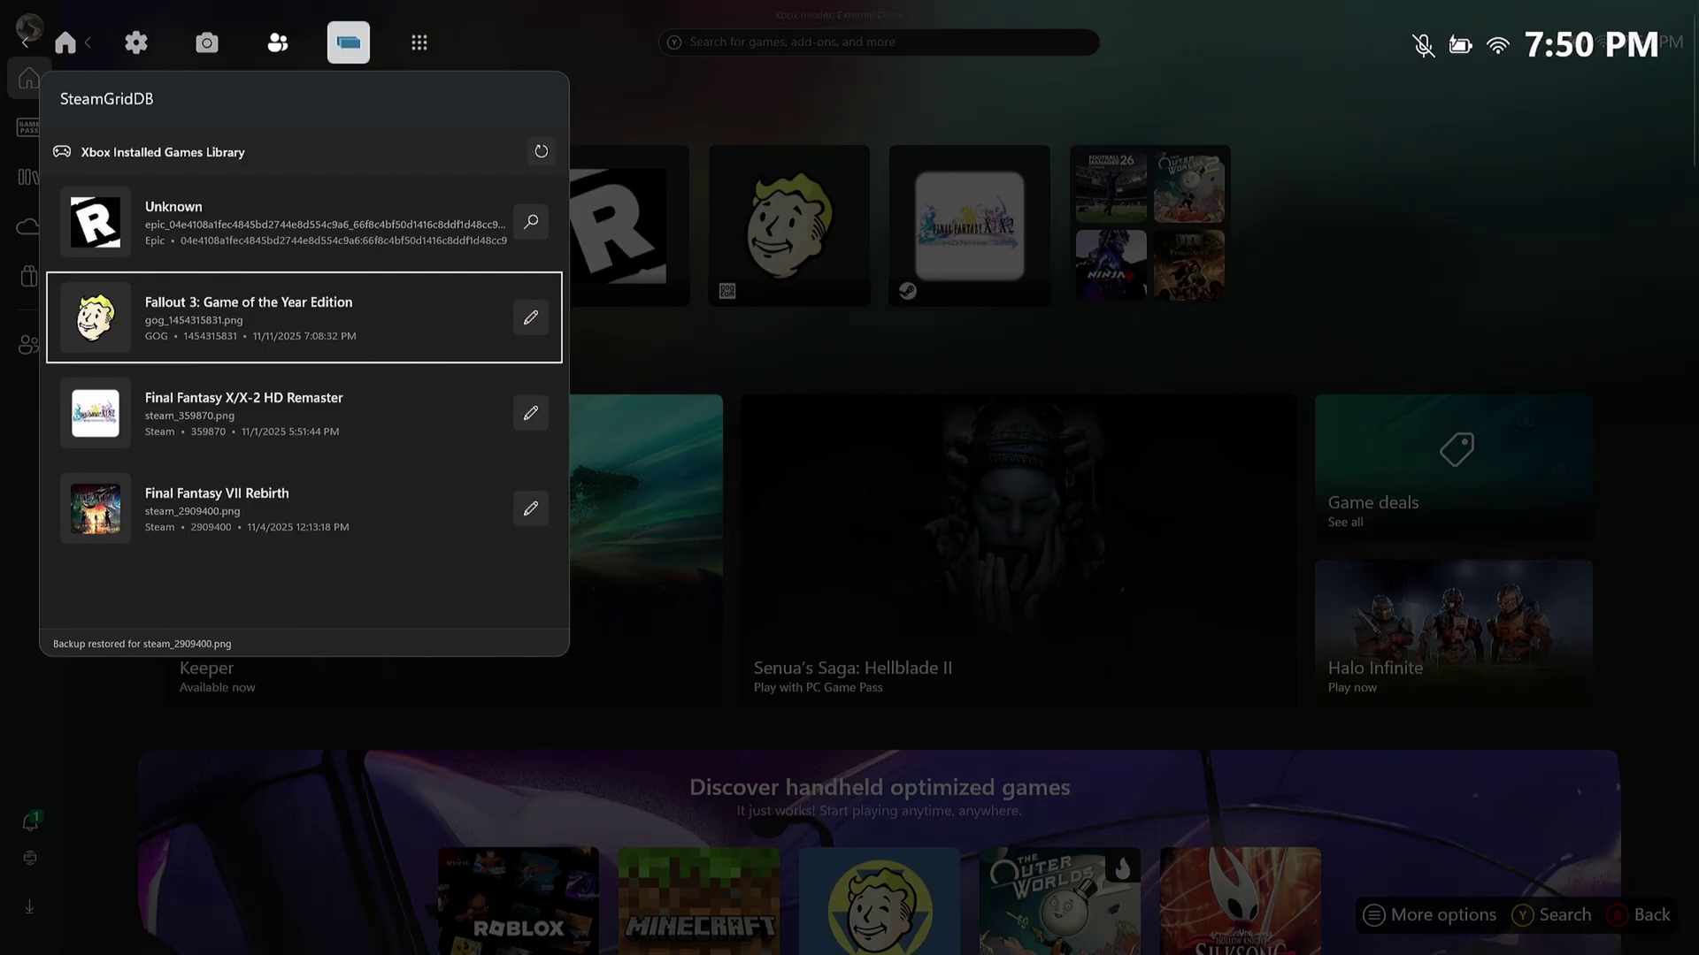
key("Down")
key("Up")
key("Down")
key("Down")
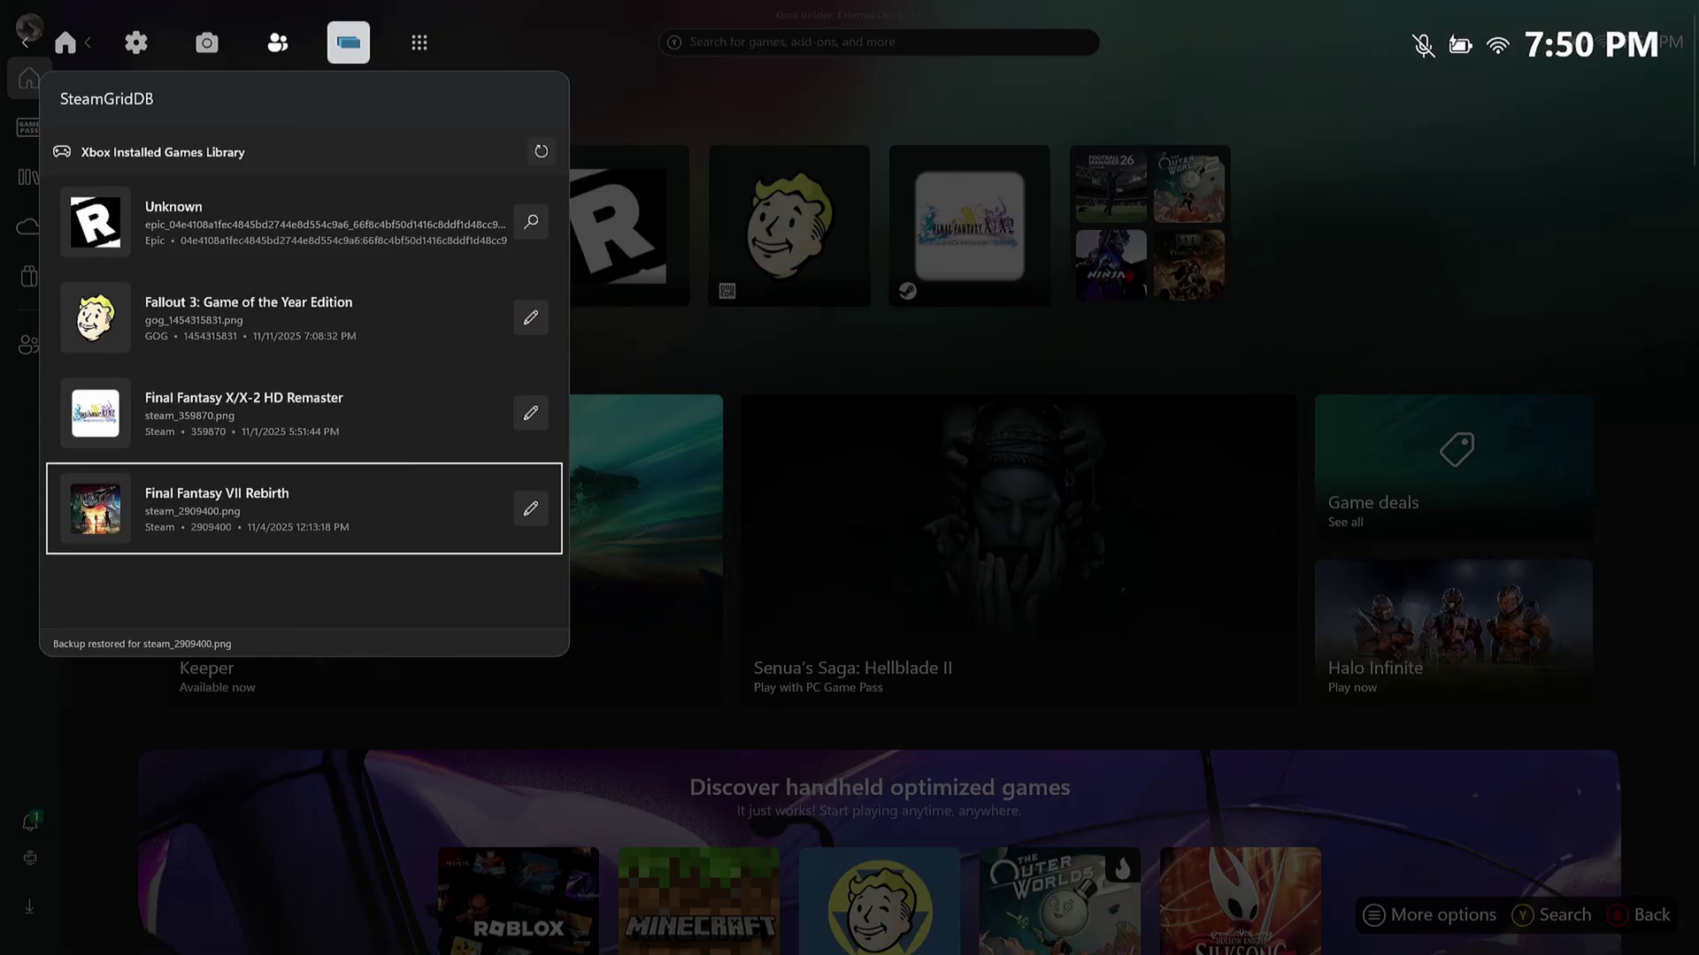
key("Up")
key("Up")
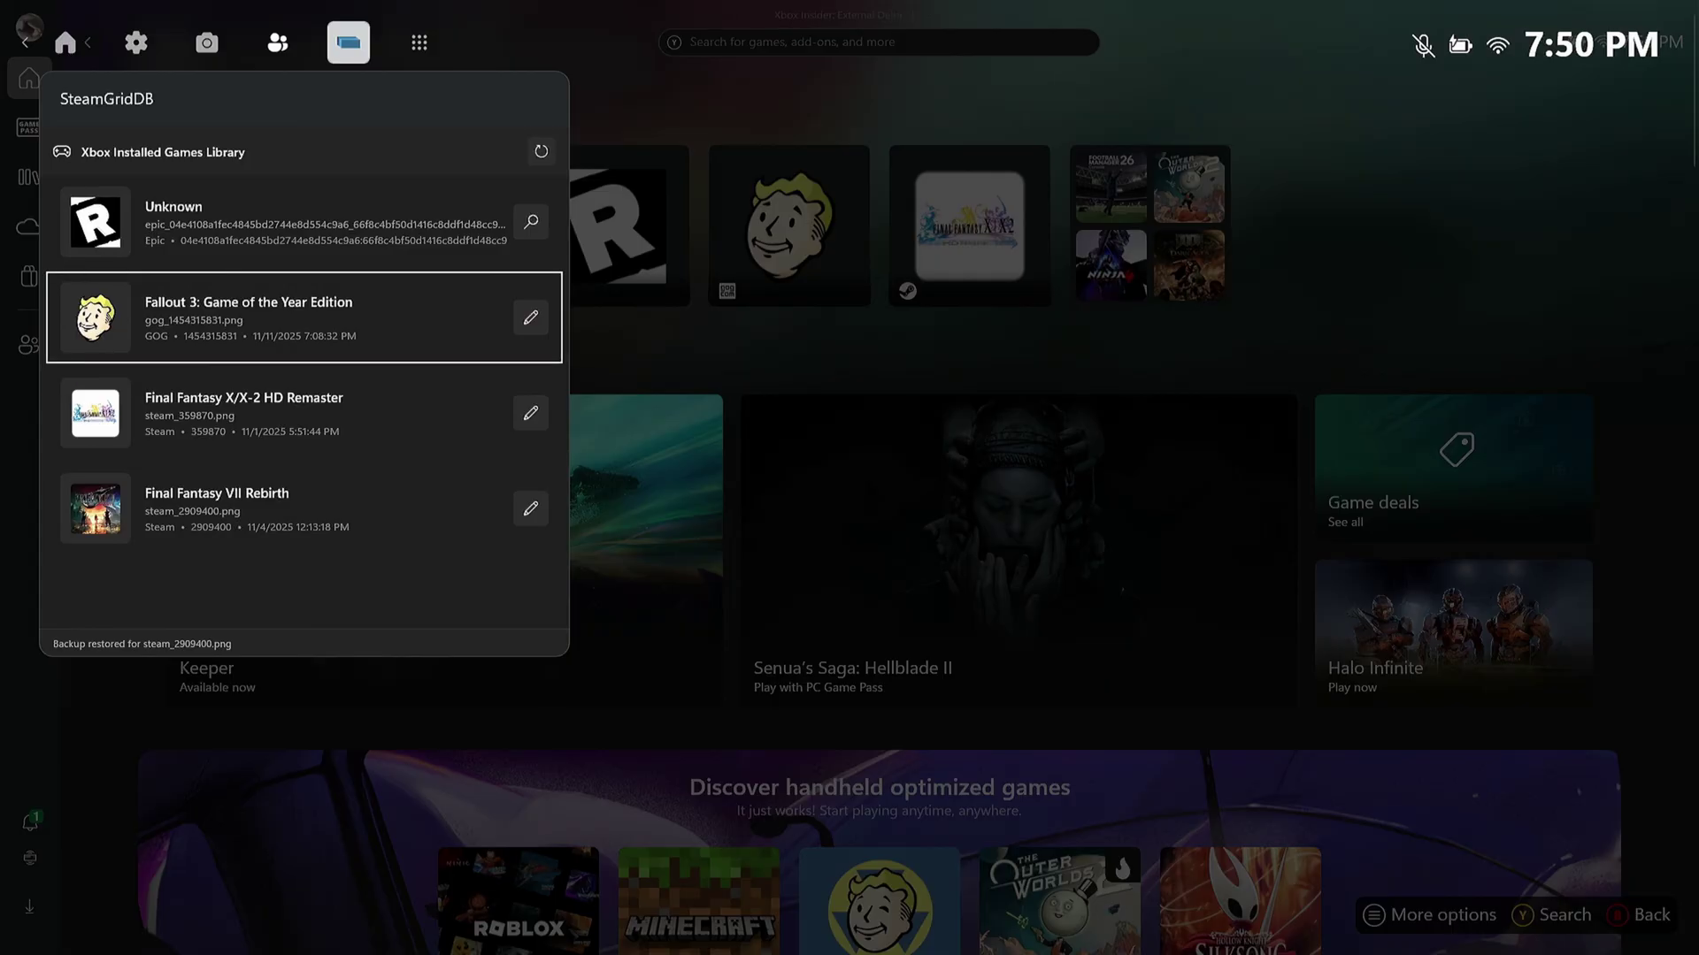
key("Right")
Browse the Fallout 3 artwork grid and apply a top-row cover
key("Return")
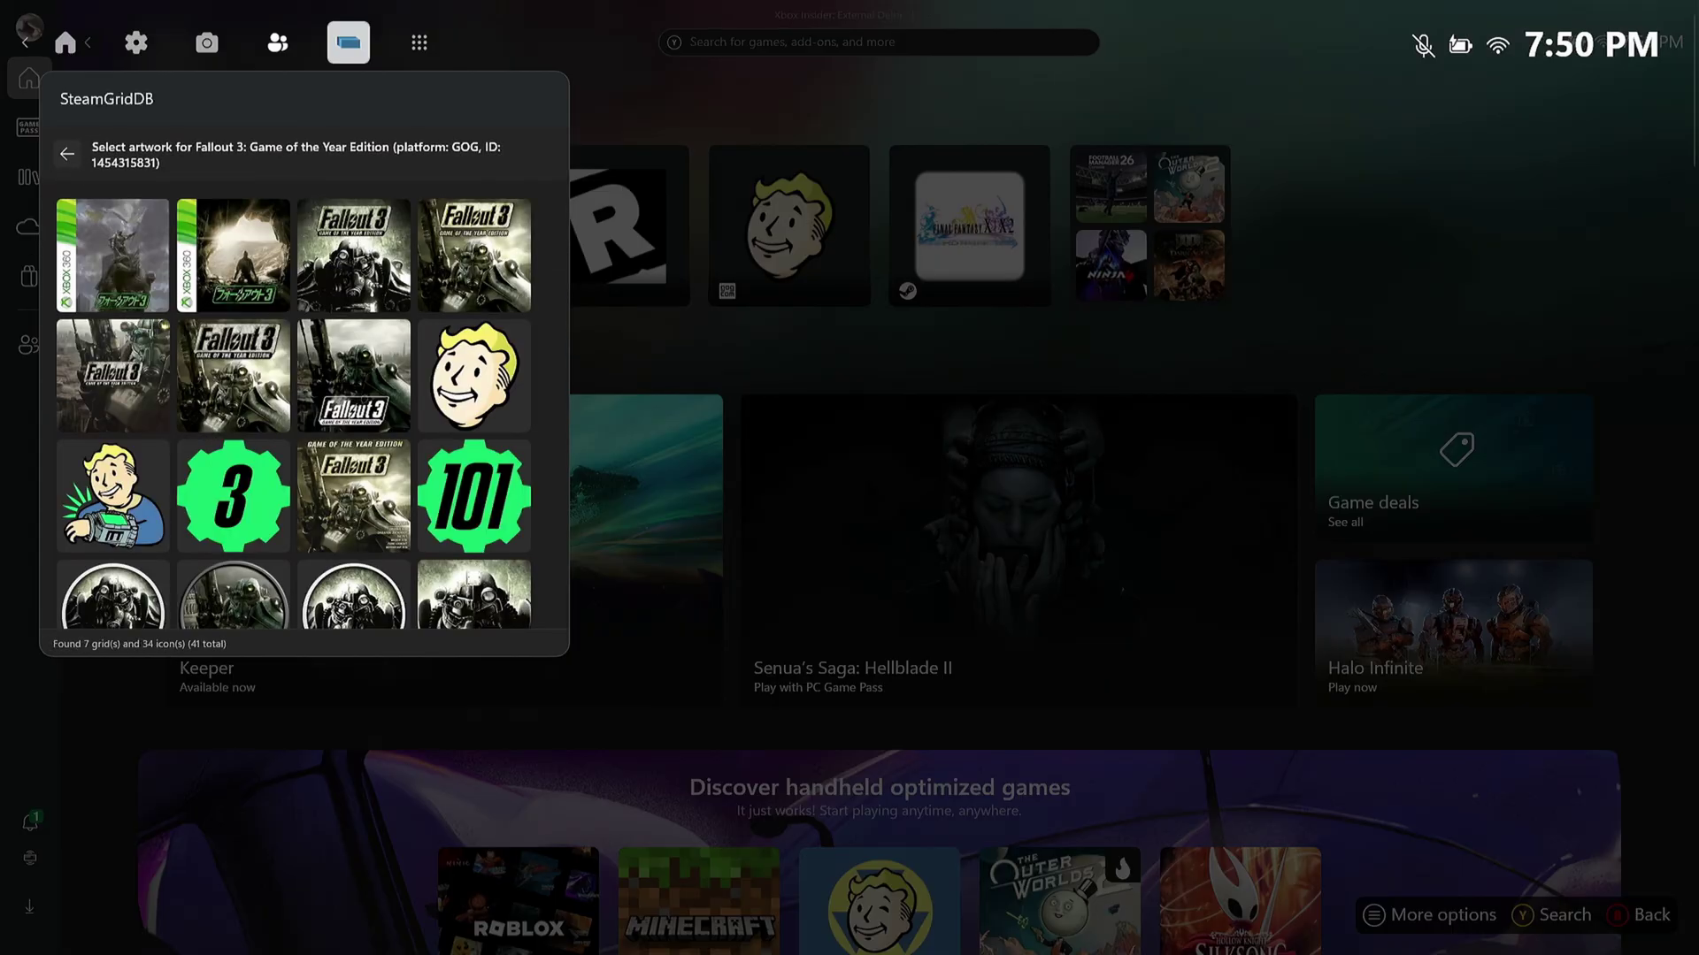
key("Down")
key("Down")
key("Left")
key("Left")
key("Up")
key("Up")
key("Down")
key("Left")
key("Right")
key("Down")
key("Down")
key("Down")
key("Down")
key("Down")
key("Down")
key("Down")
key("Down")
key("Down")
key("Up")
key("Up")
key("Up")
key("Up")
key("Up")
key("Up")
key("Up")
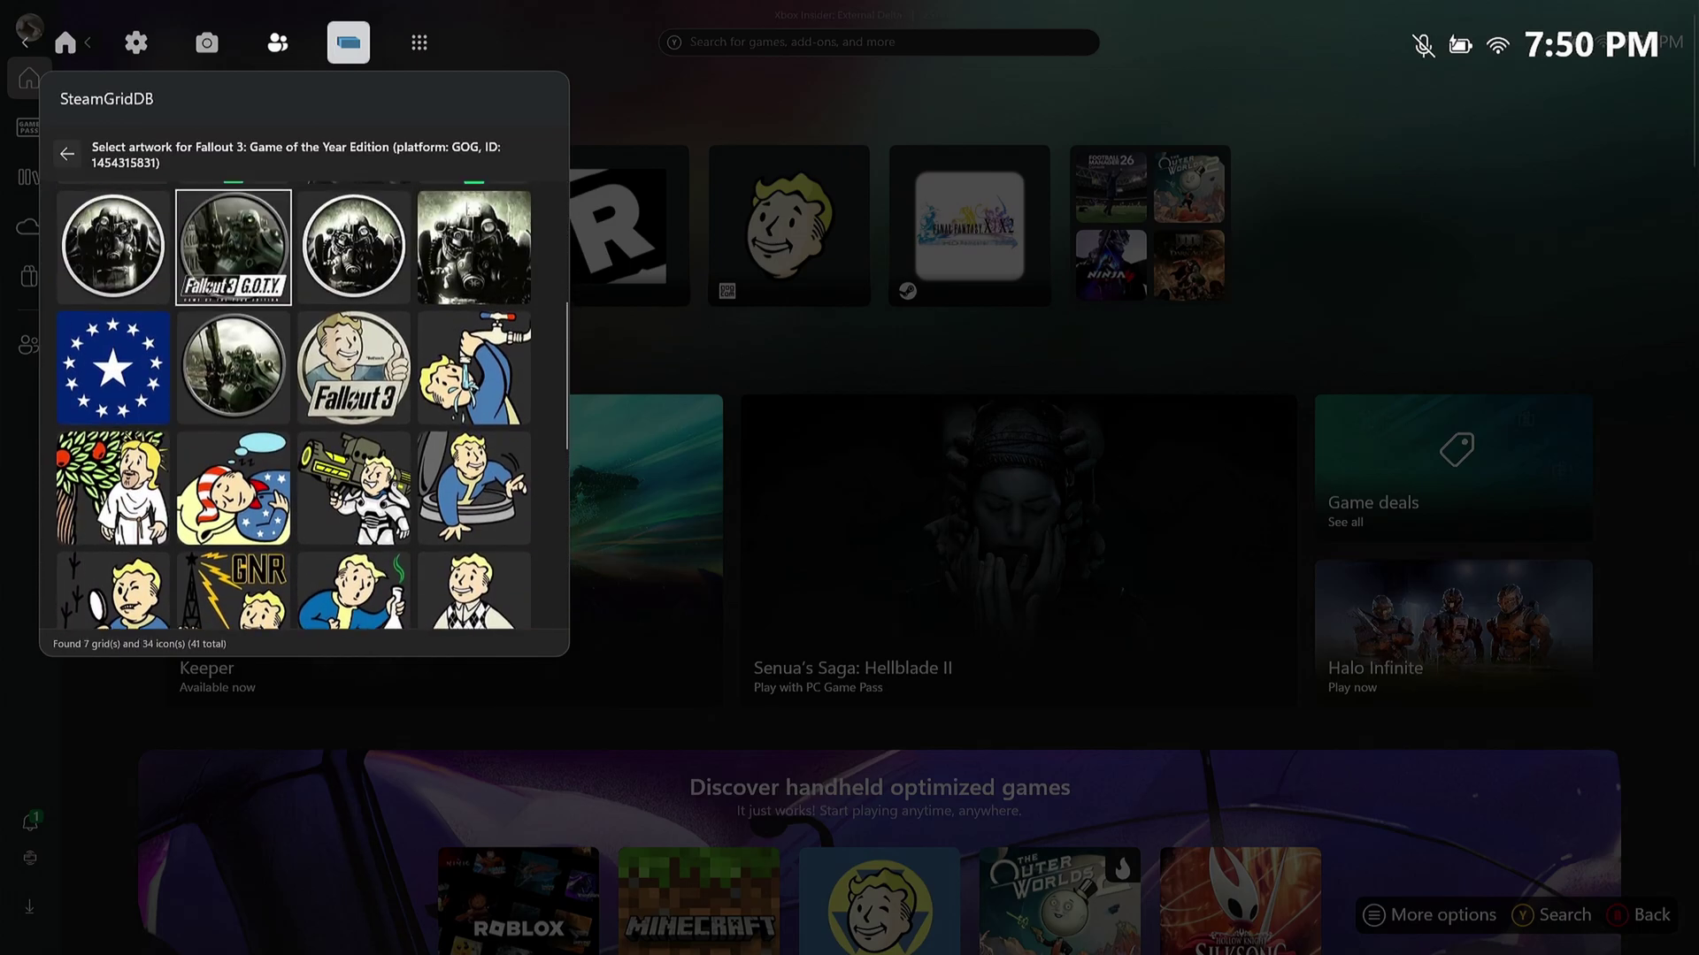
key("Up")
key("Up")
key("Up")
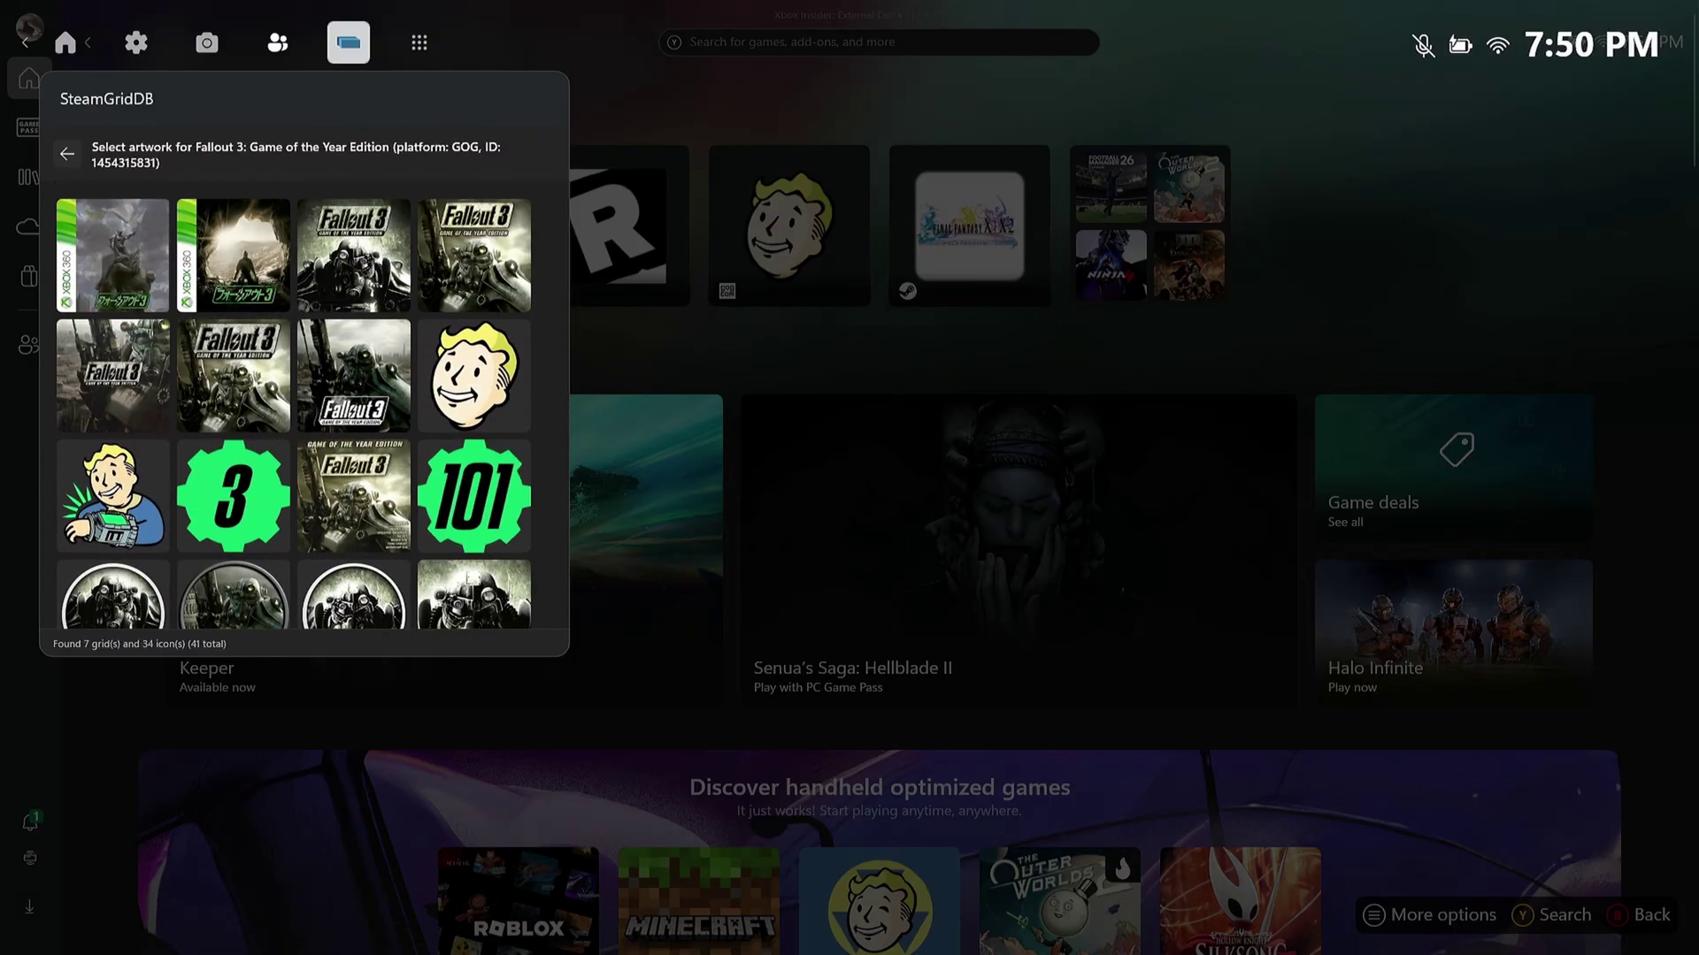
key("Return")
Apply the first artwork to Final Fantasy X/X-2 HD Remaster
key("Down")
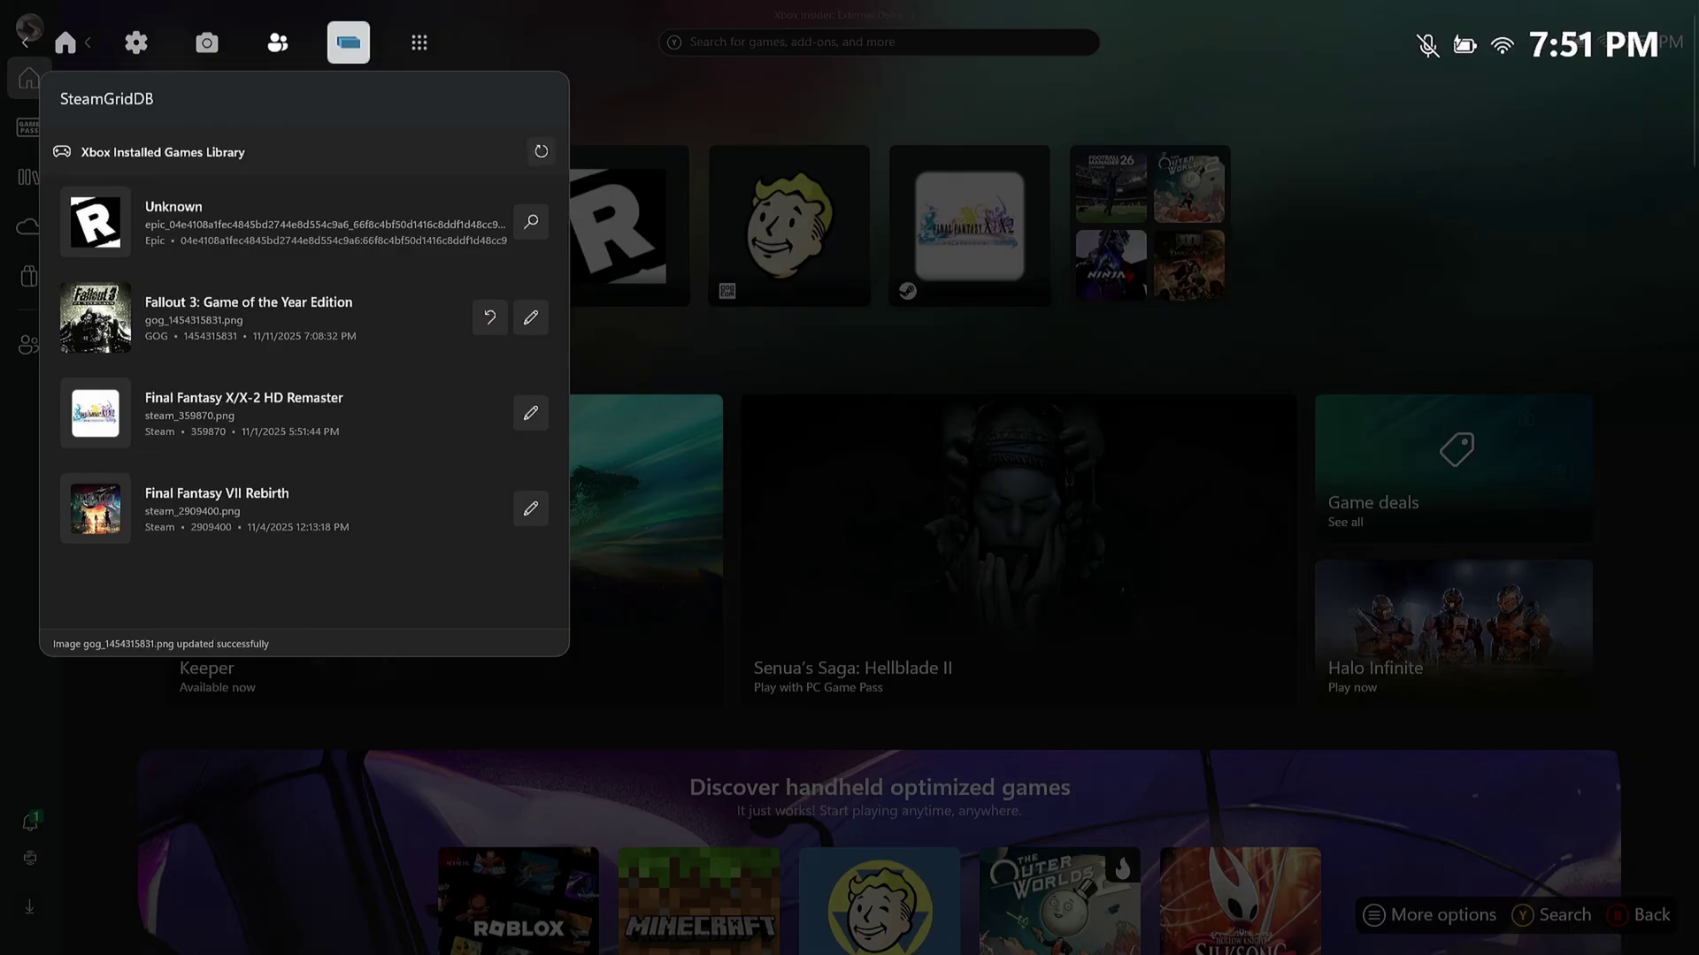
key("Return")
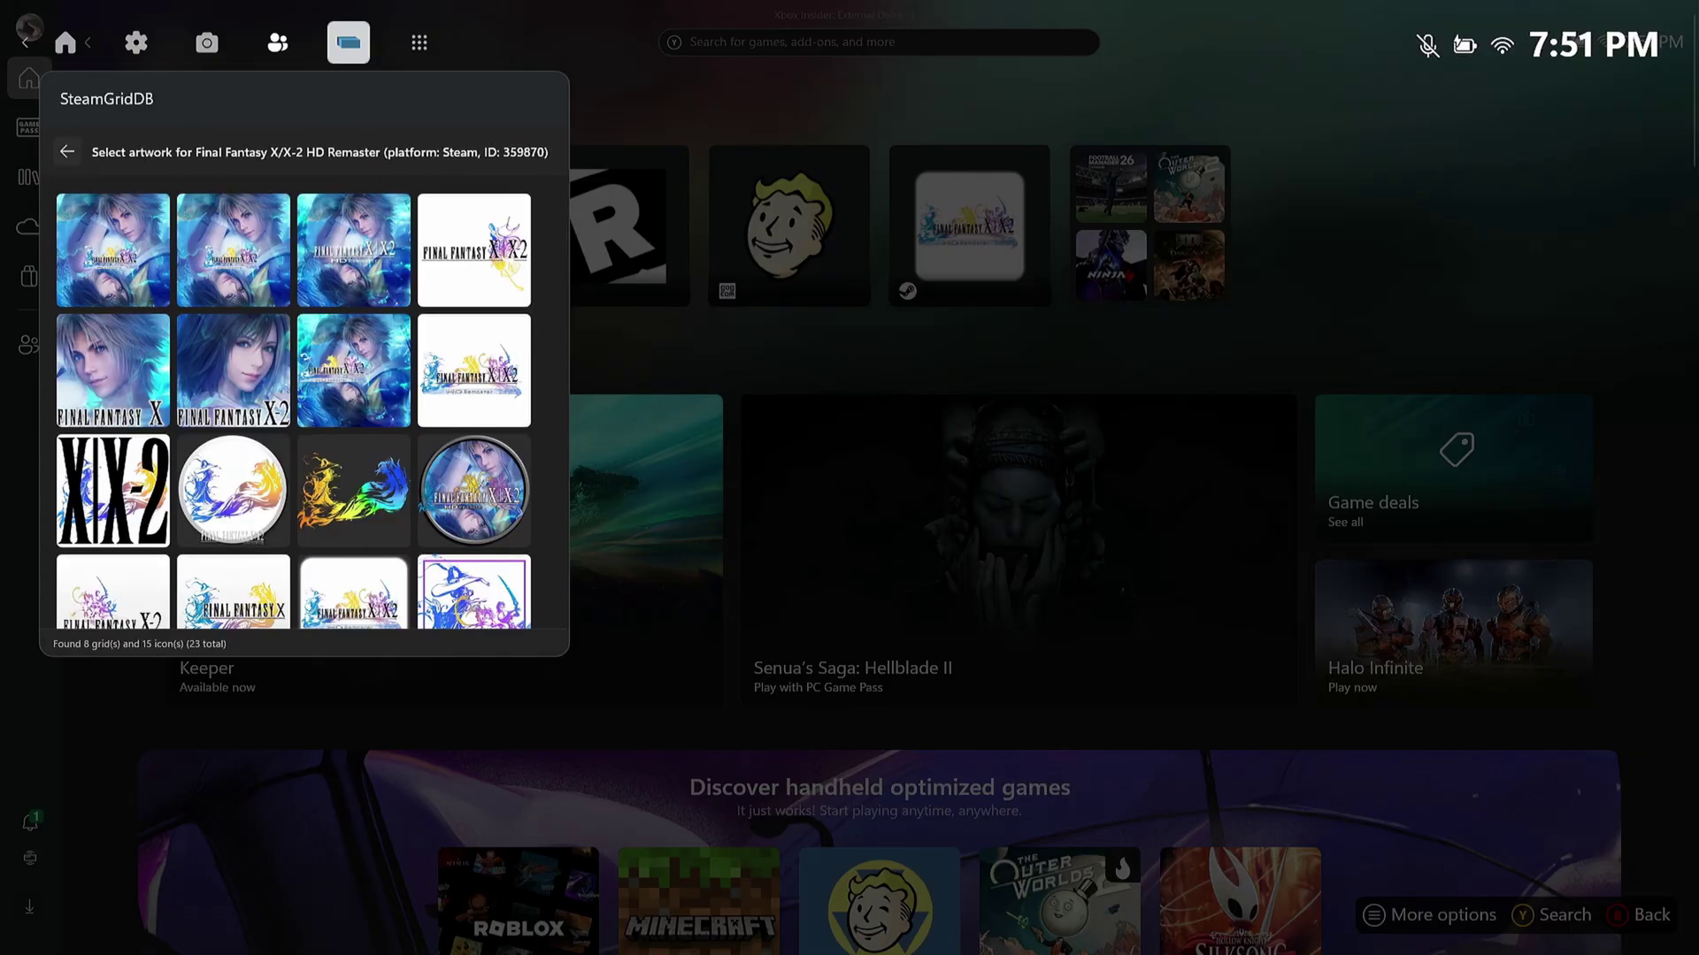
key("Left")
key("Up")
key("Up")
key("Left")
key("Return")
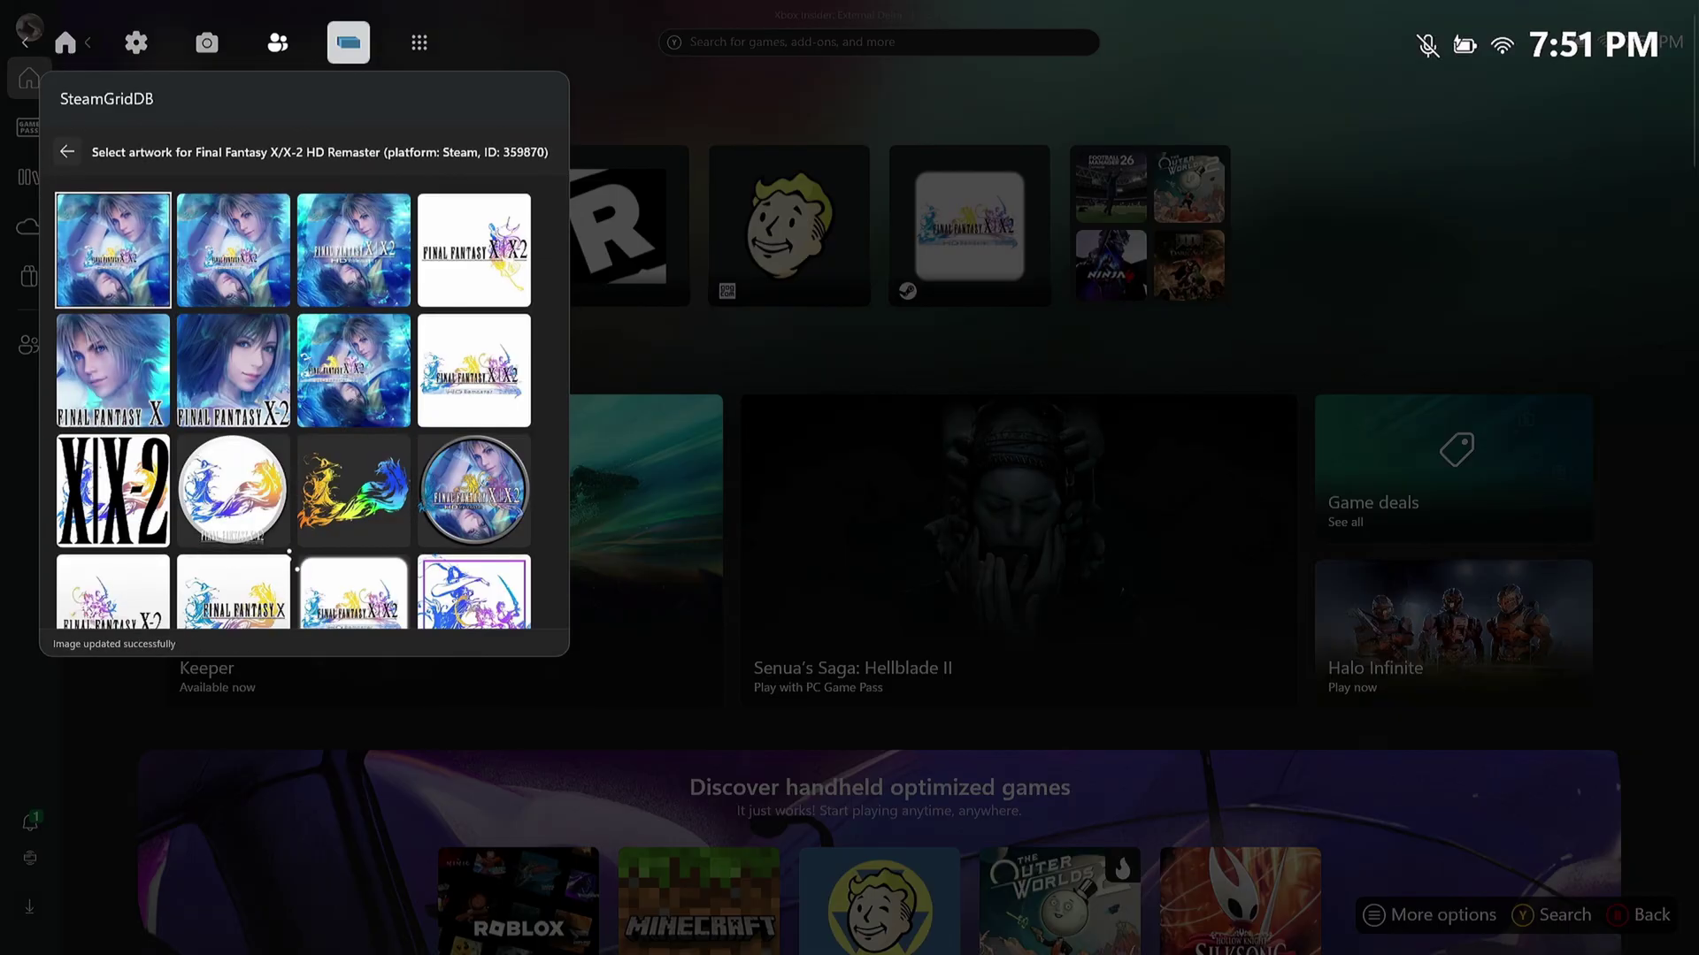
Pick and apply new artwork for Final Fantasy VII Rebirth
key("Down")
key("Down")
key("Down")
key("Down")
key("Return")
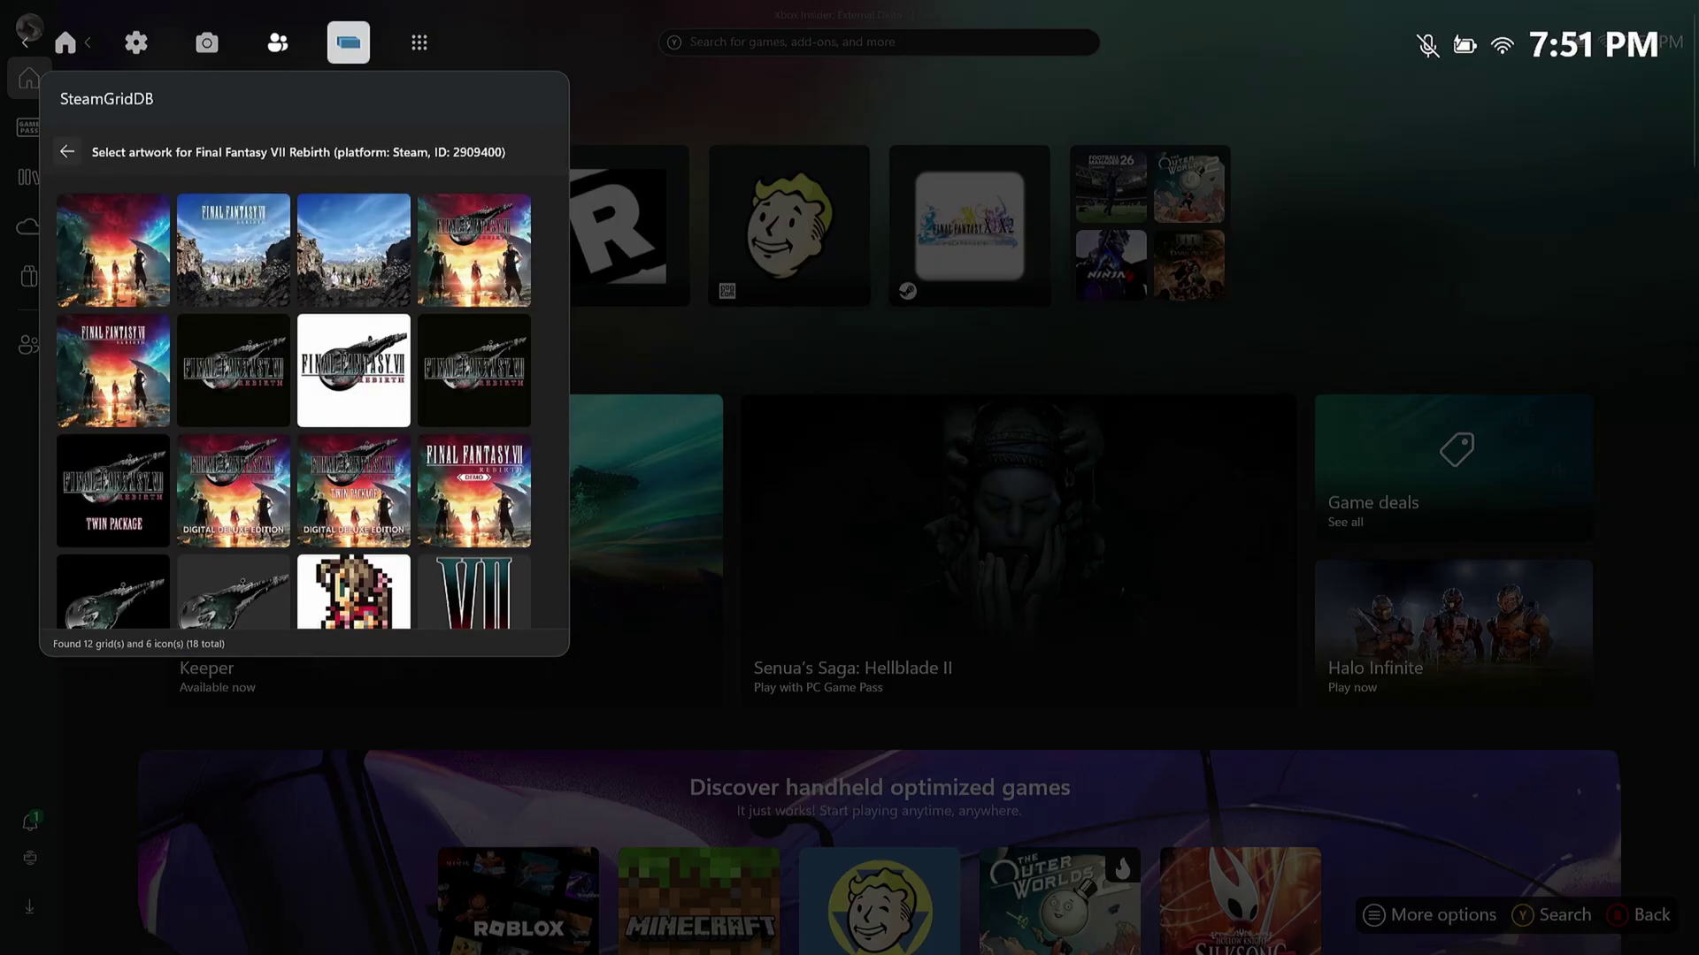
key("Down")
key("Down")
key("Left")
key("Left")
key("Up")
key("Left")
key("Return")
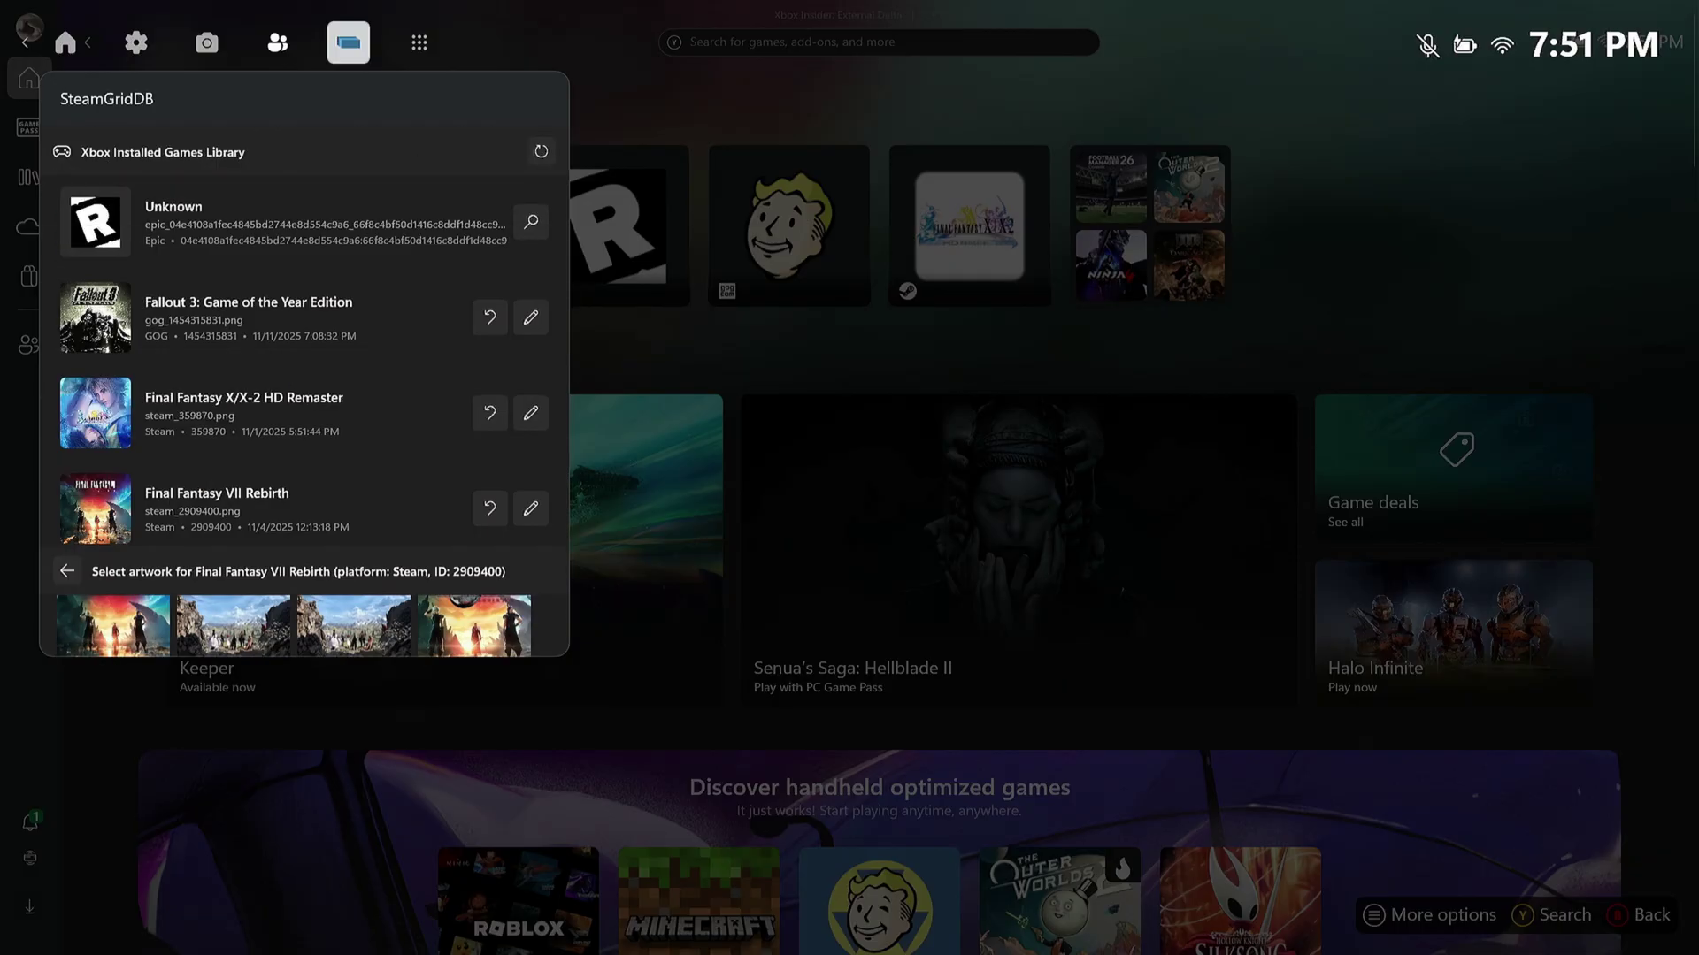
key("Down")
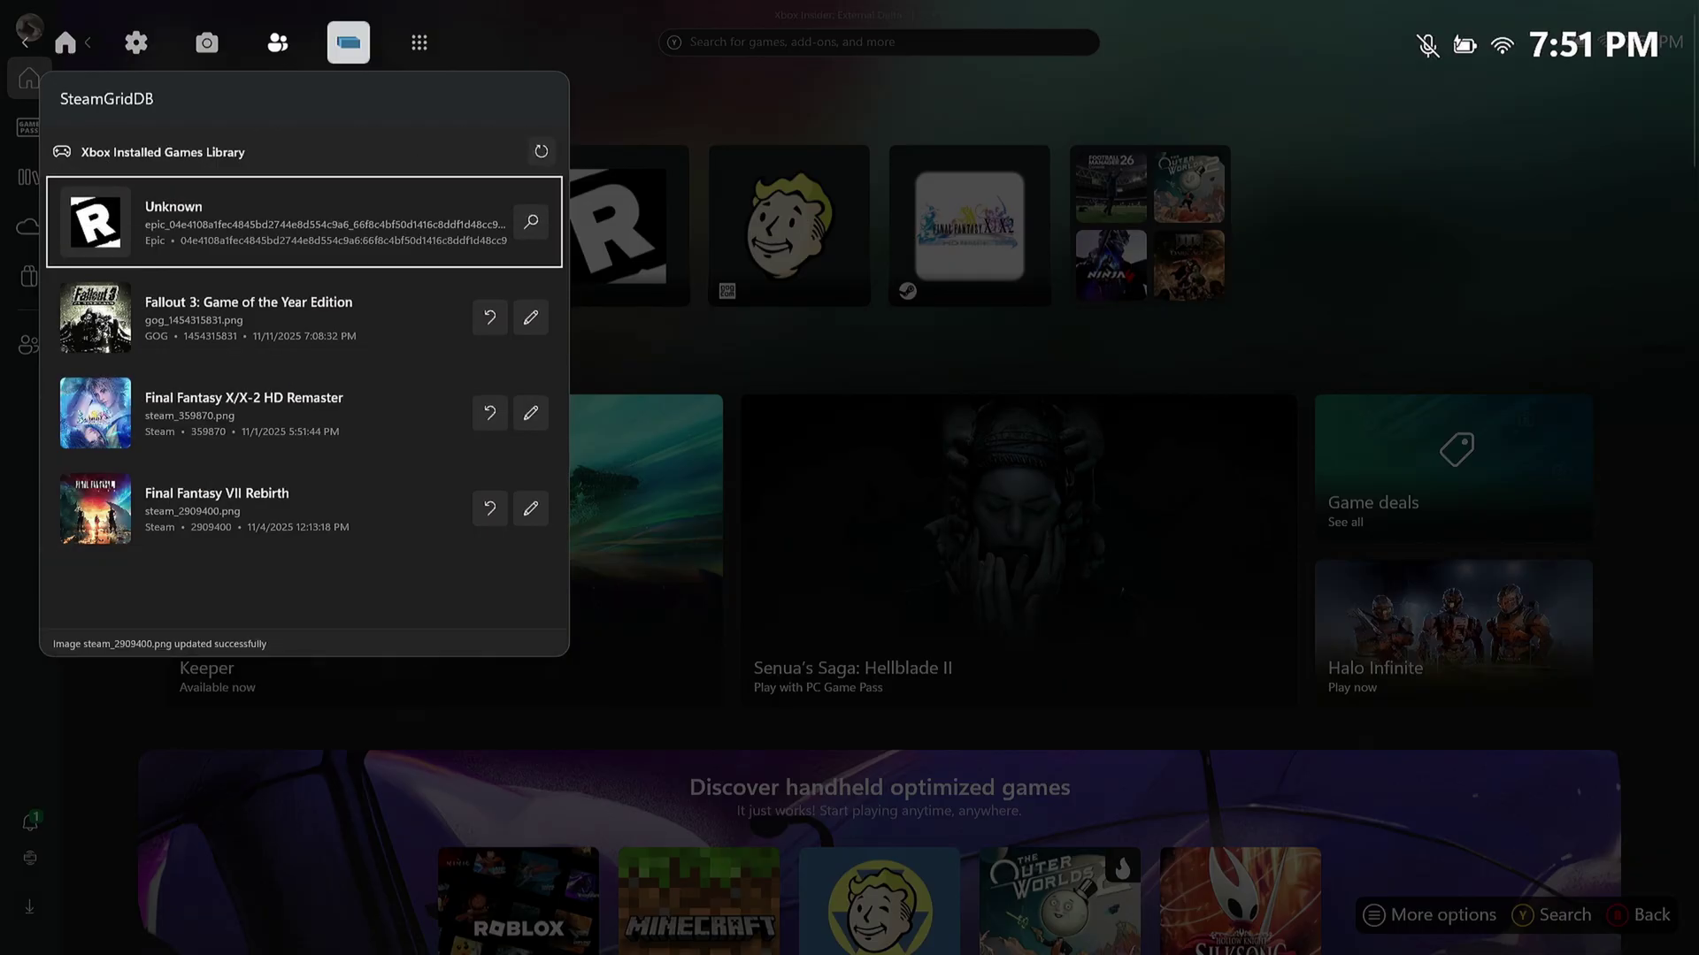
Start a manual search for the Unknown game and enter the name 'Redacted'
key("Right")
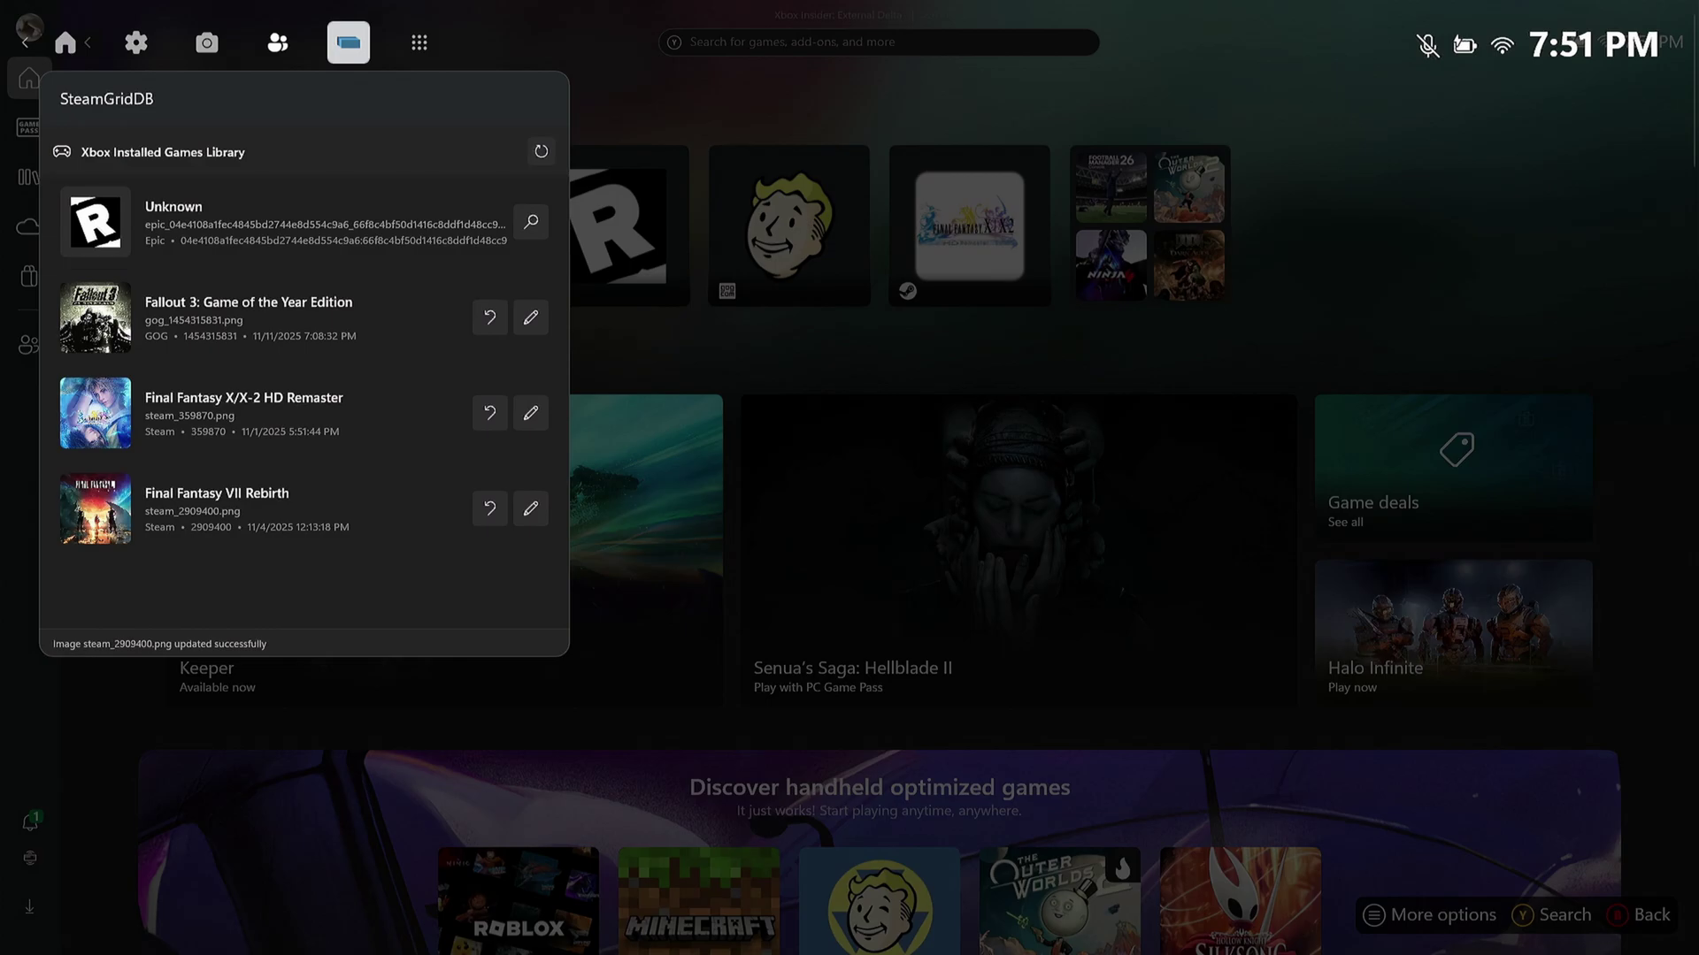
key("Down")
key("Up")
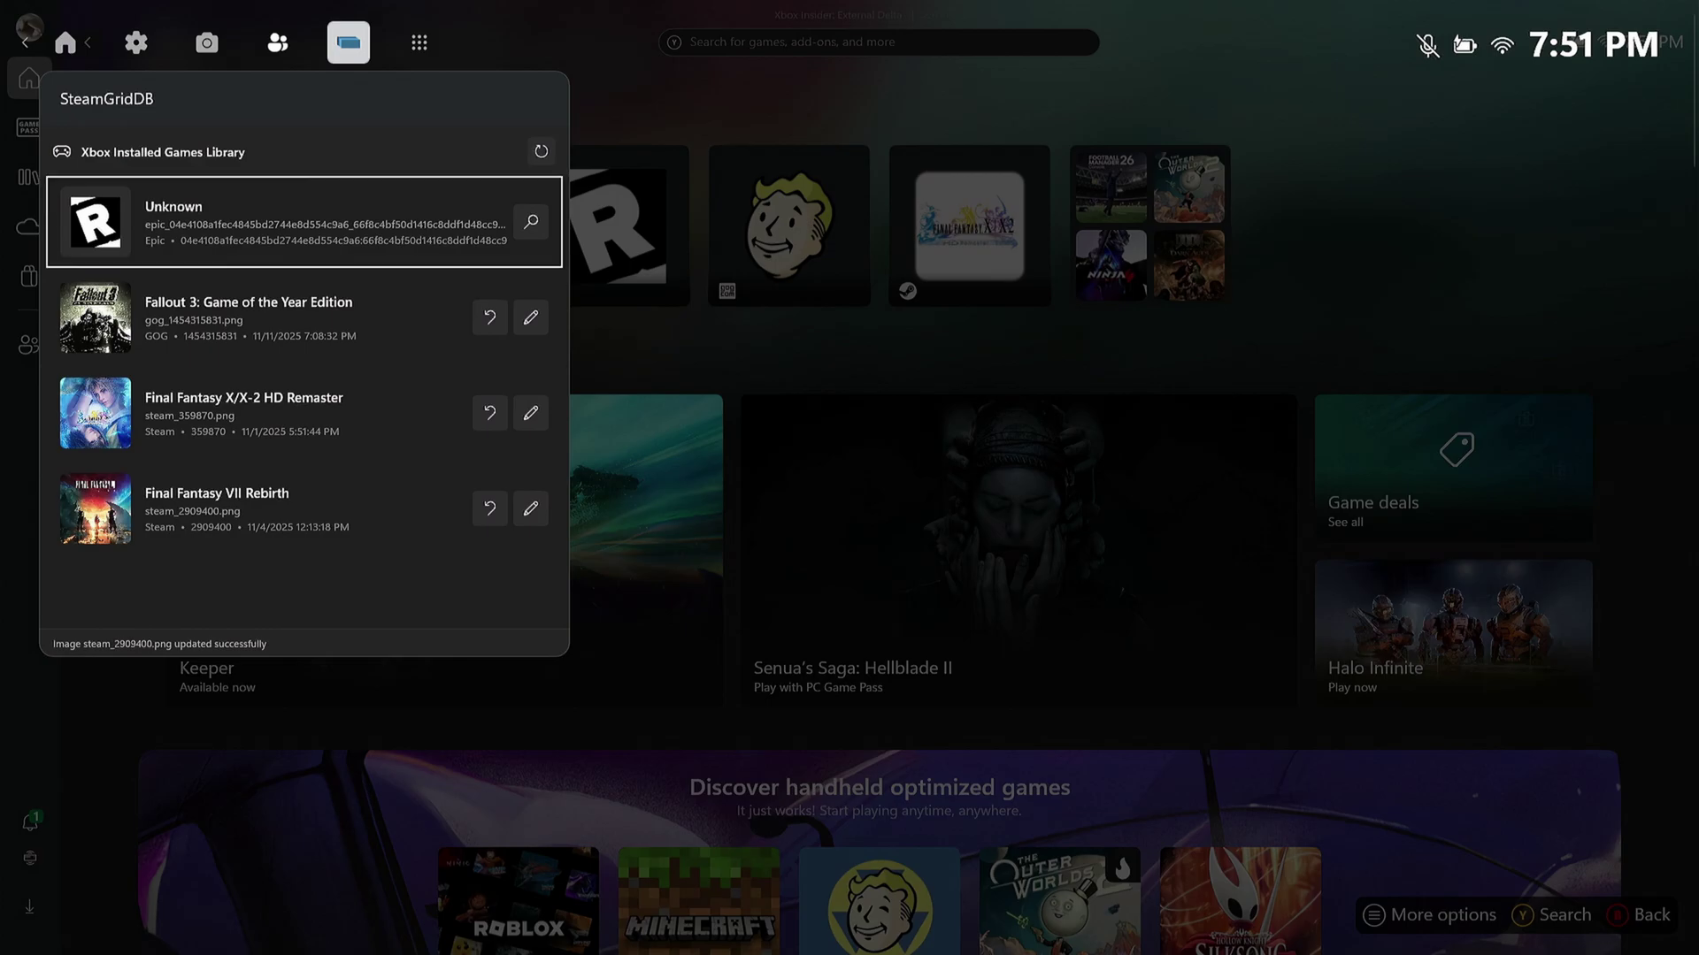
key("Return")
key("Return")
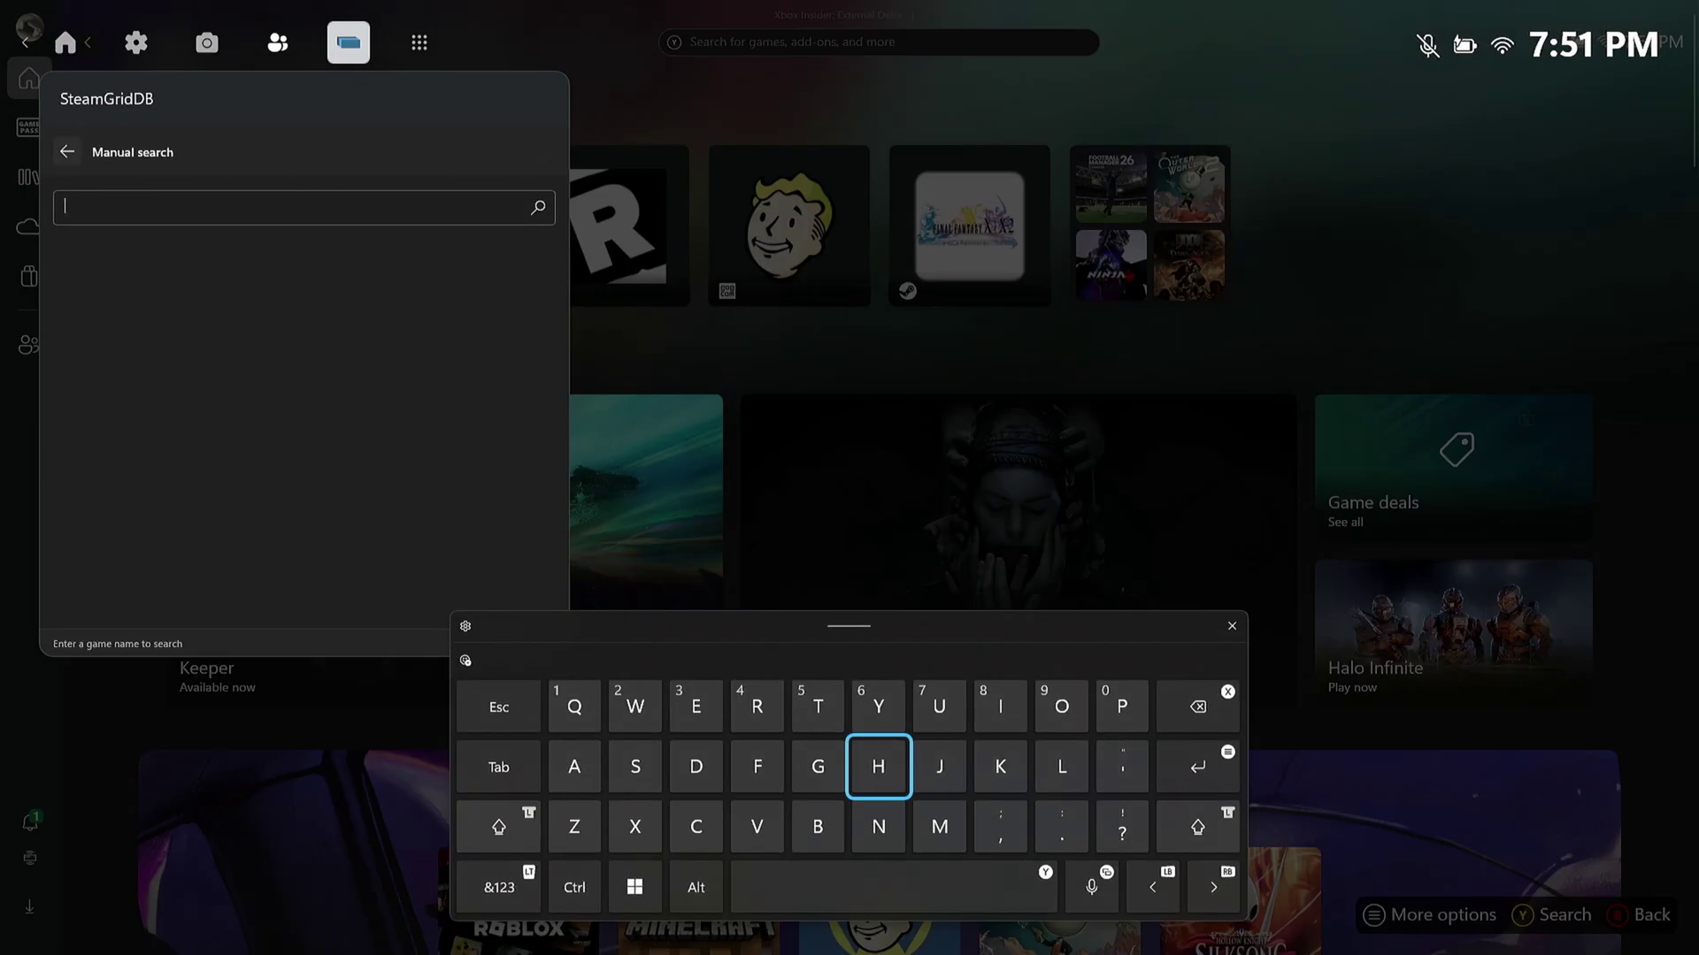
key("Down")
key("Left")
key("Left")
key("Up")
key("Up")
type("R")
key("Left")
type("e")
key("Down")
type("d")
key("Left")
key("Left")
type("a")
key("Right")
key("Down")
type("c")
key("Up")
key("Up")
key("Right")
key("Right")
type("t")
key("Left")
key("Left")
type("e")
key("Down")
type("d")
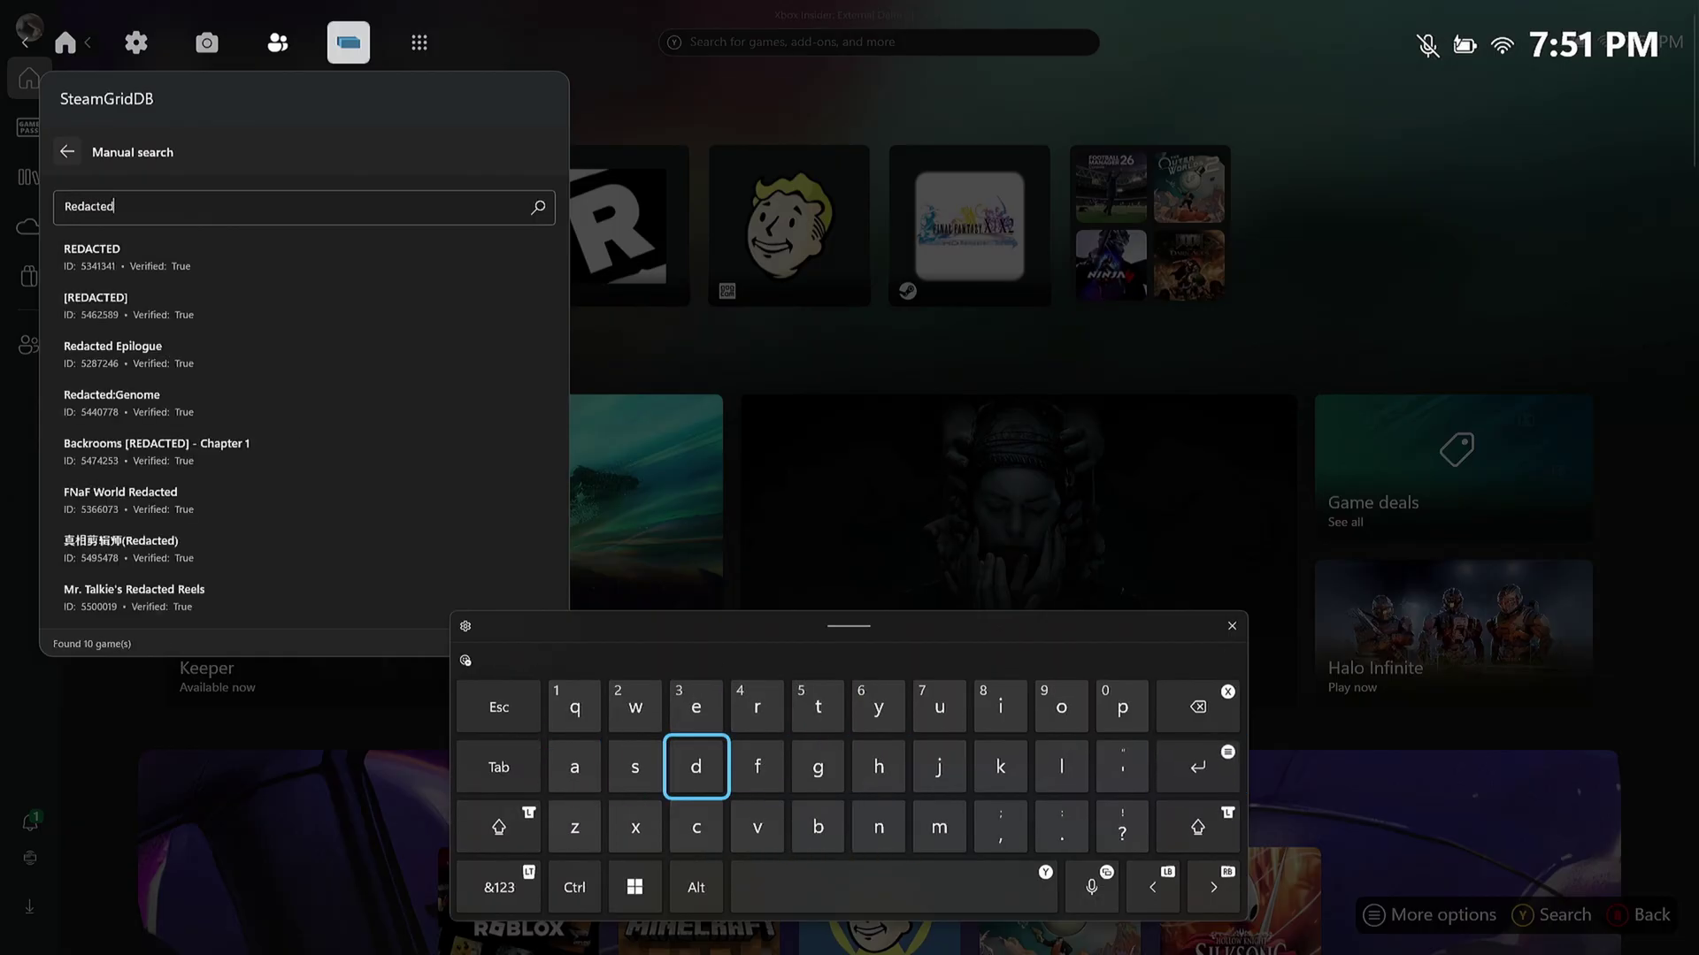
key("Escape")
key("Down")
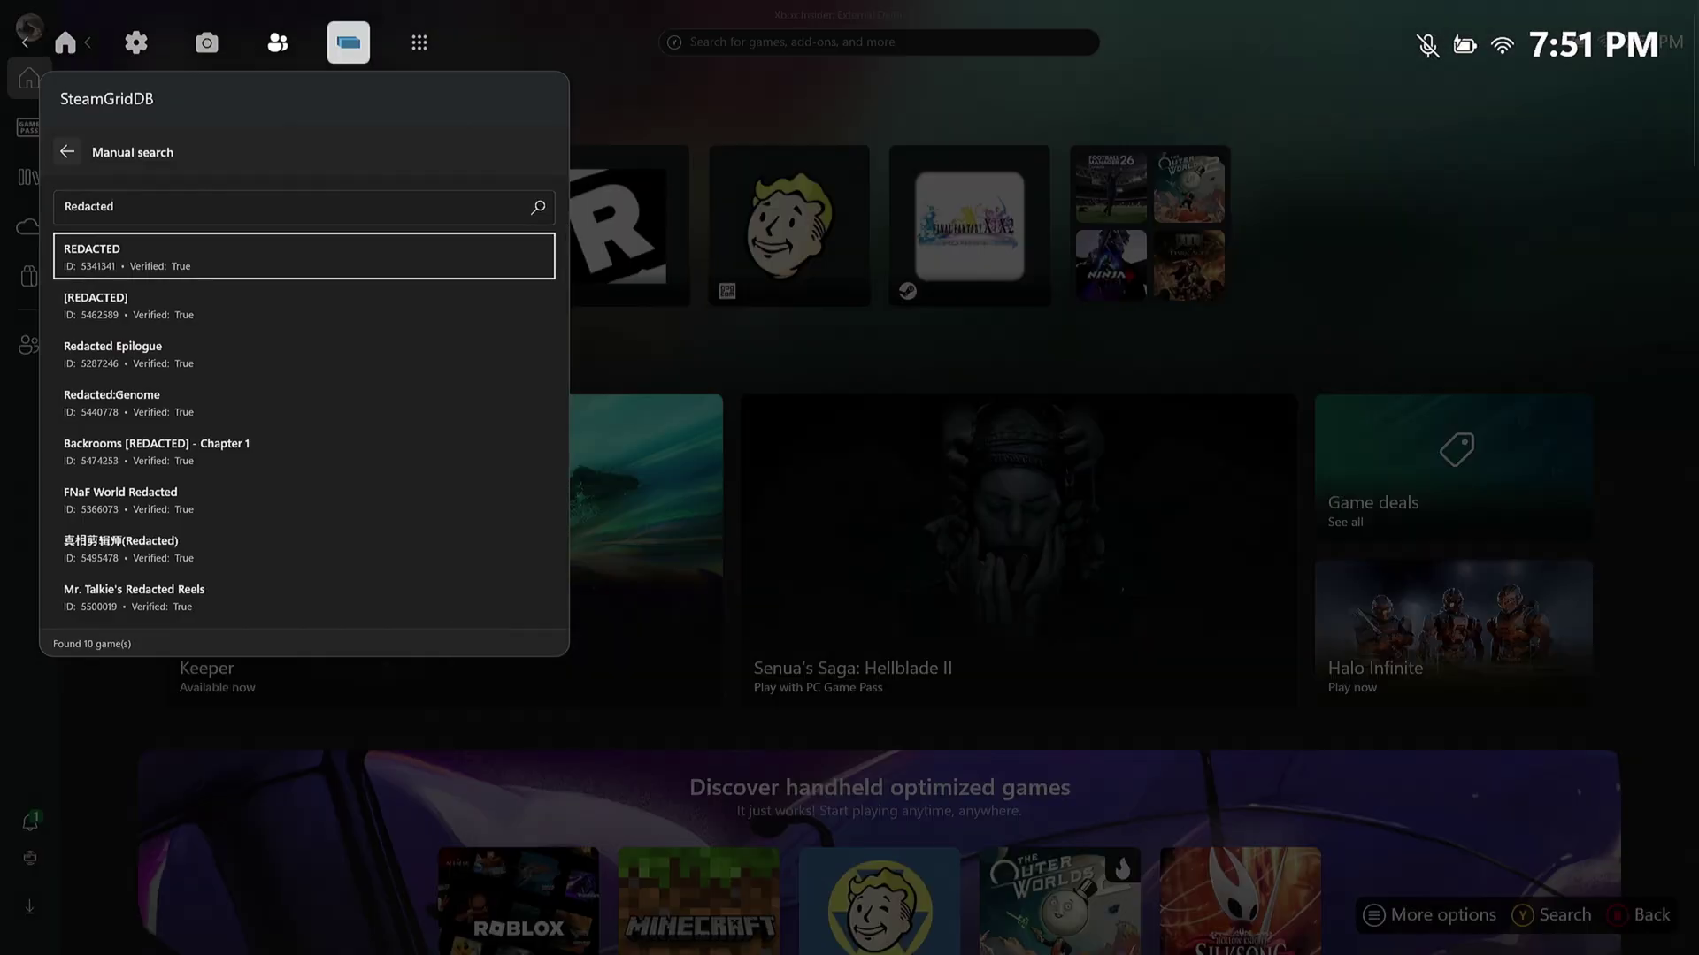
Choose the matching result, try its first artwork (it errors), and close Game Bar
key("Down")
key("Return")
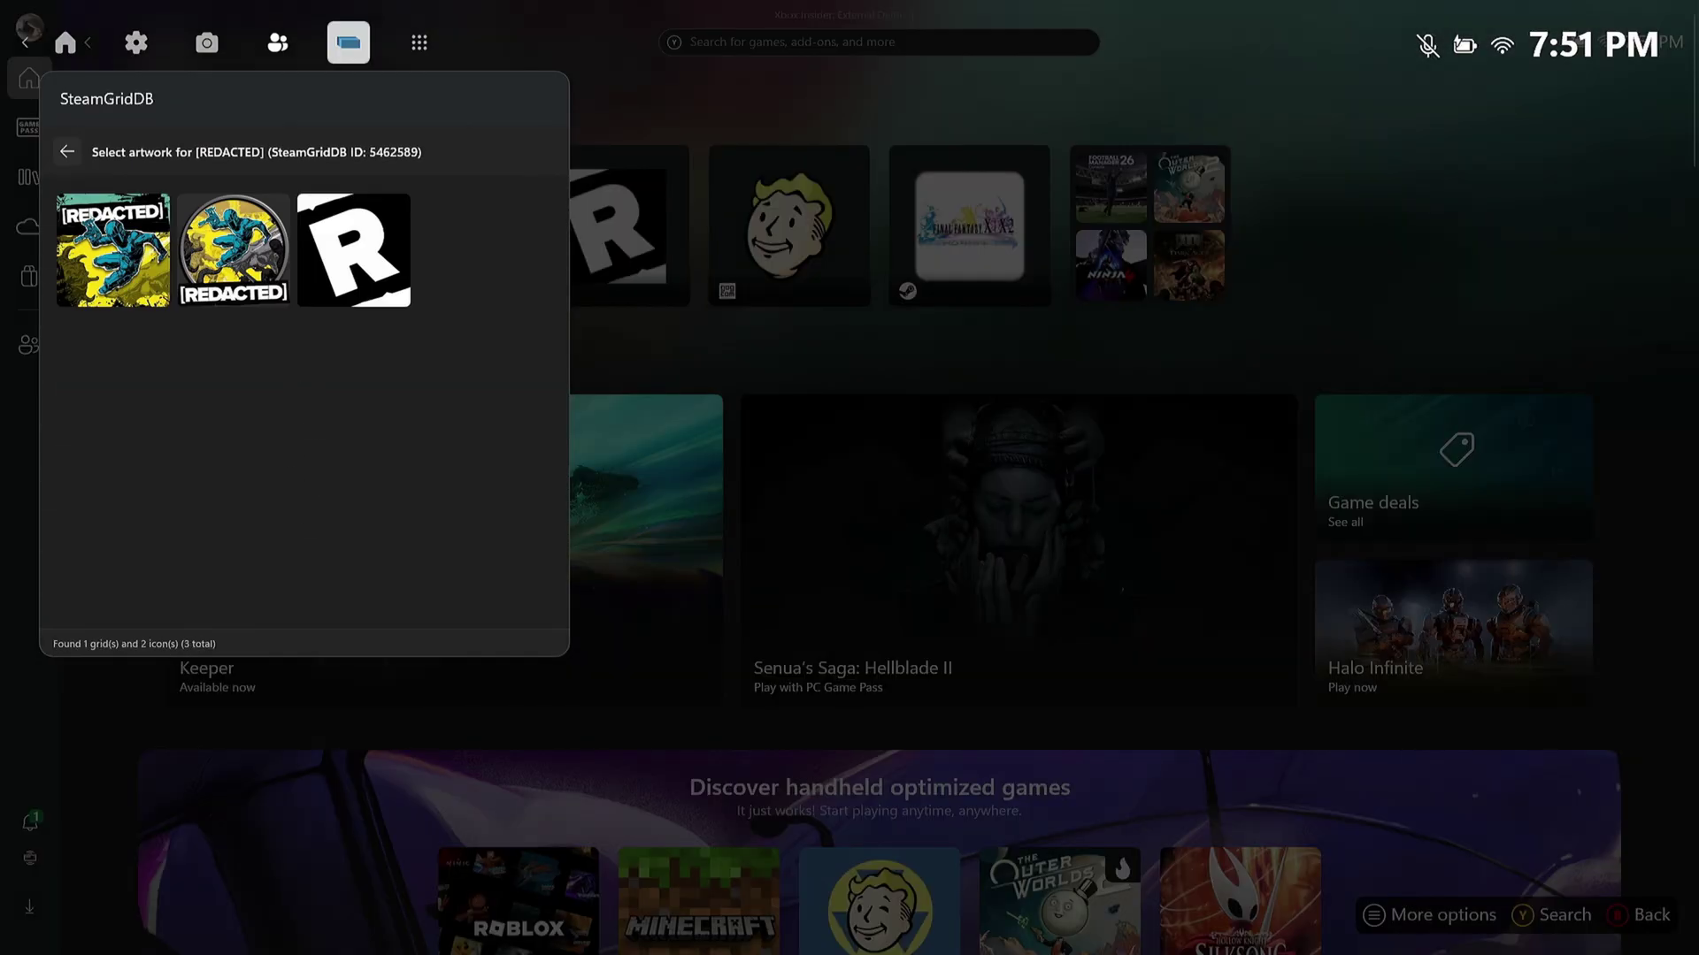
key("Left")
key("Left")
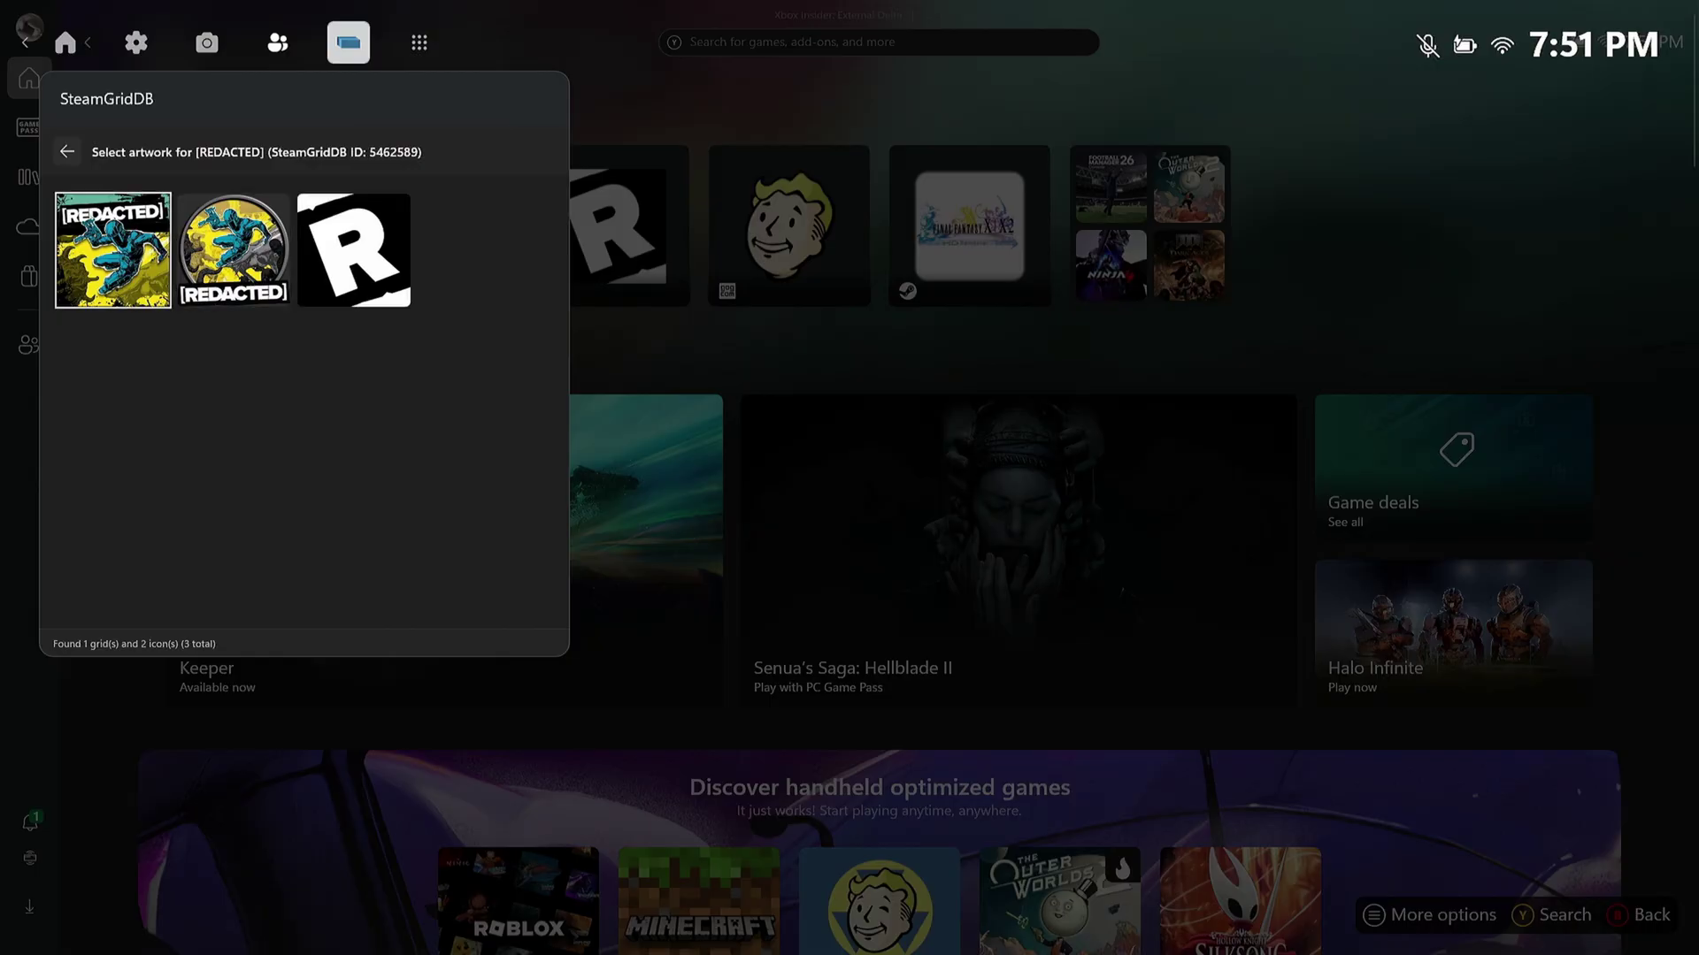
key("Return")
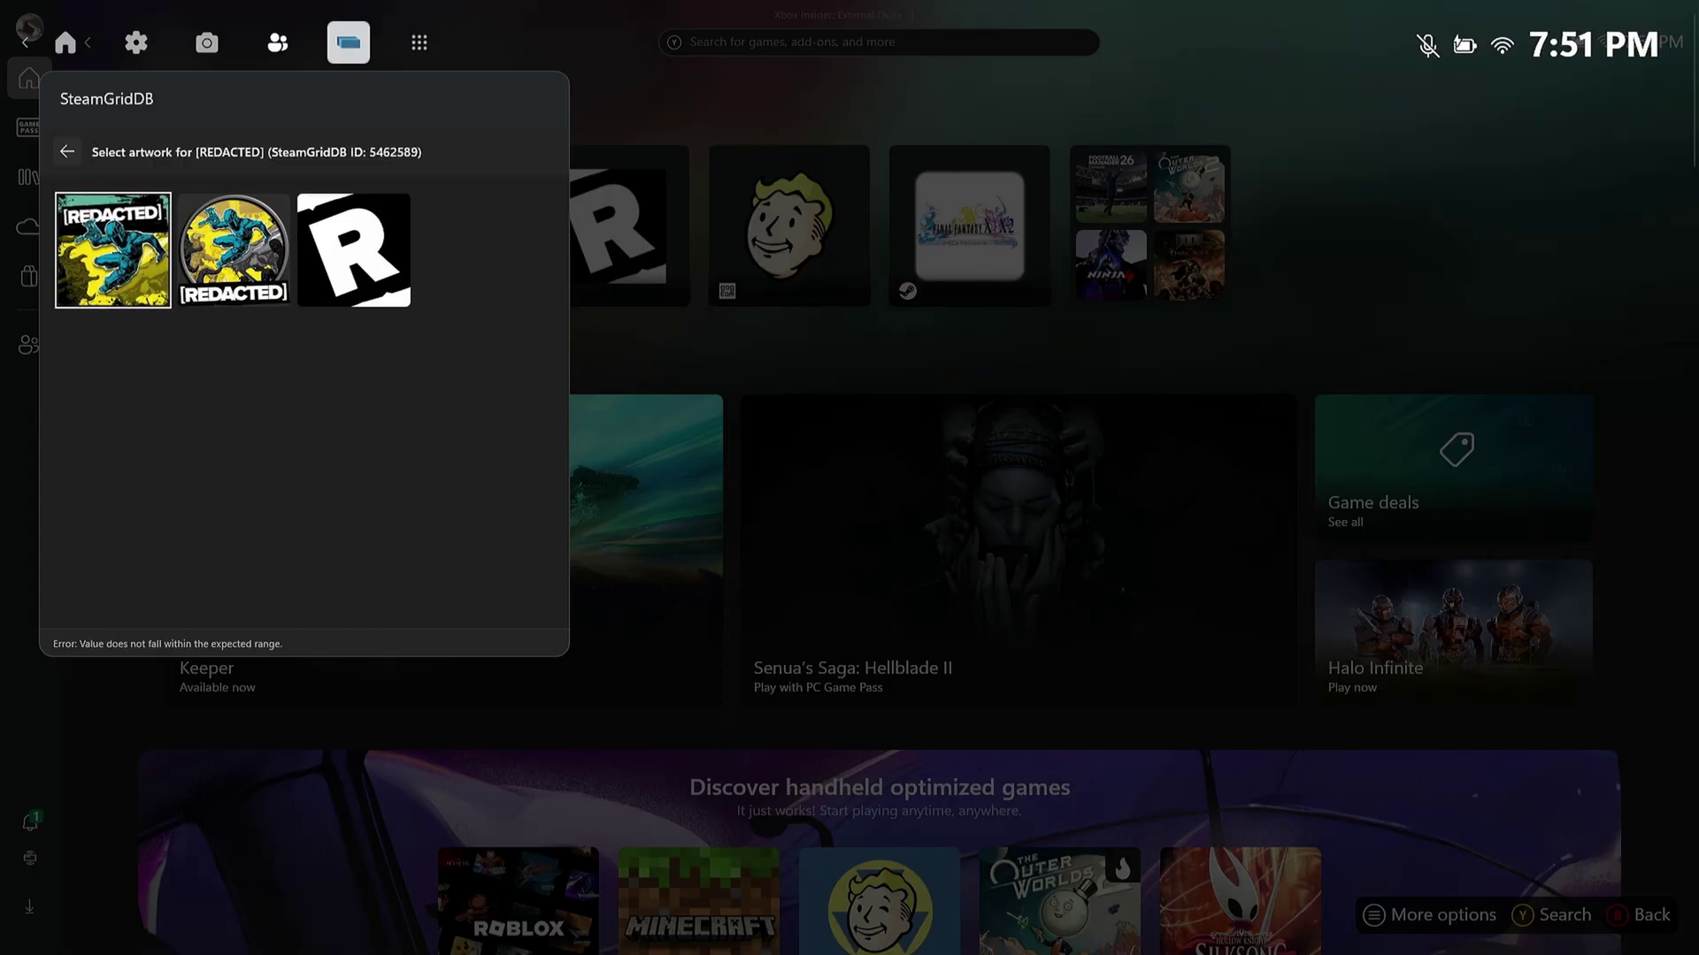
key("Right")
key("Right")
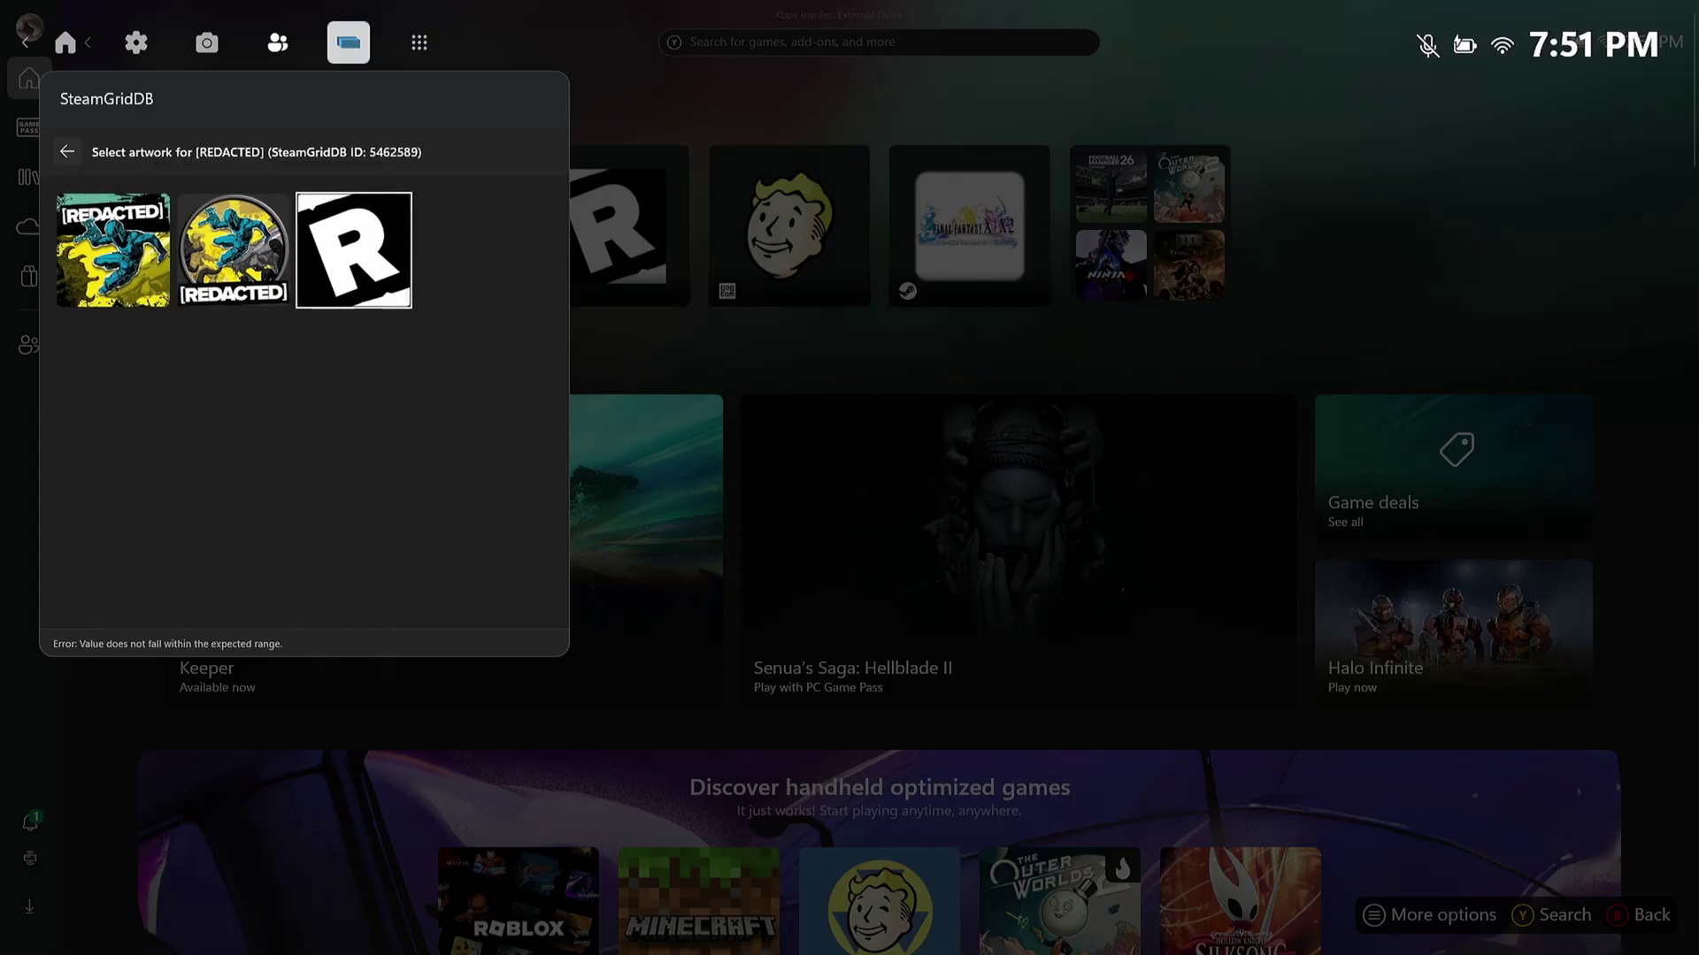
key("Escape")
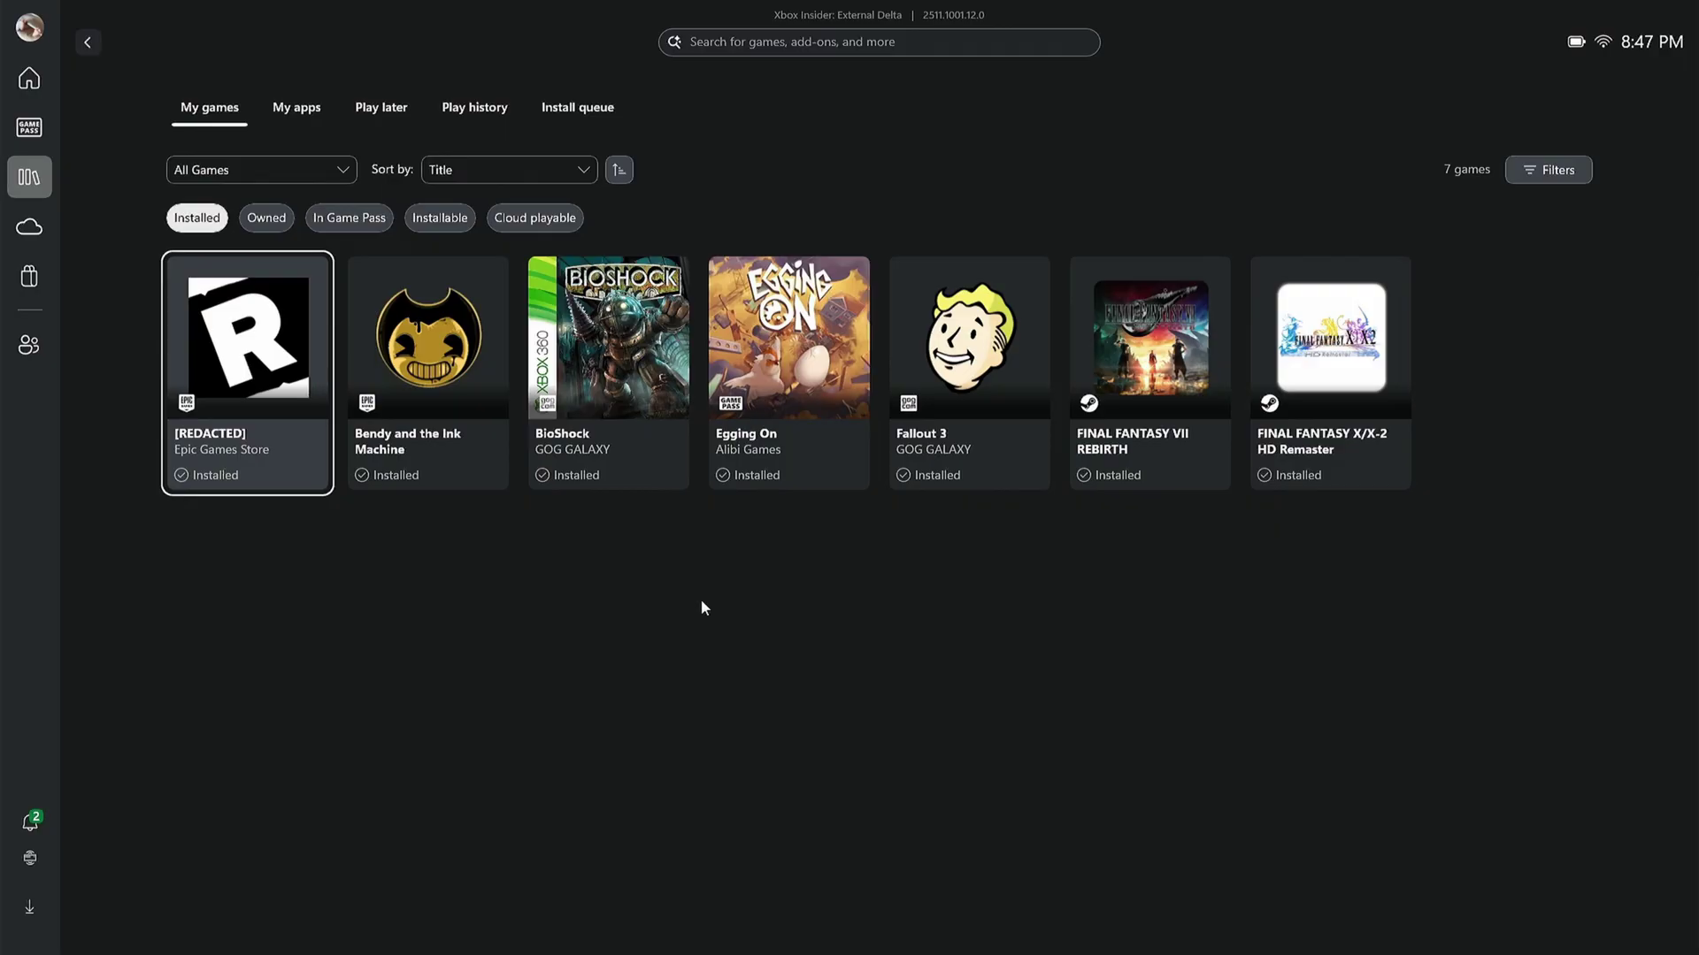
Reopen the SteamGridDB widget in Game Bar and reload the installed games list
key("super+g")
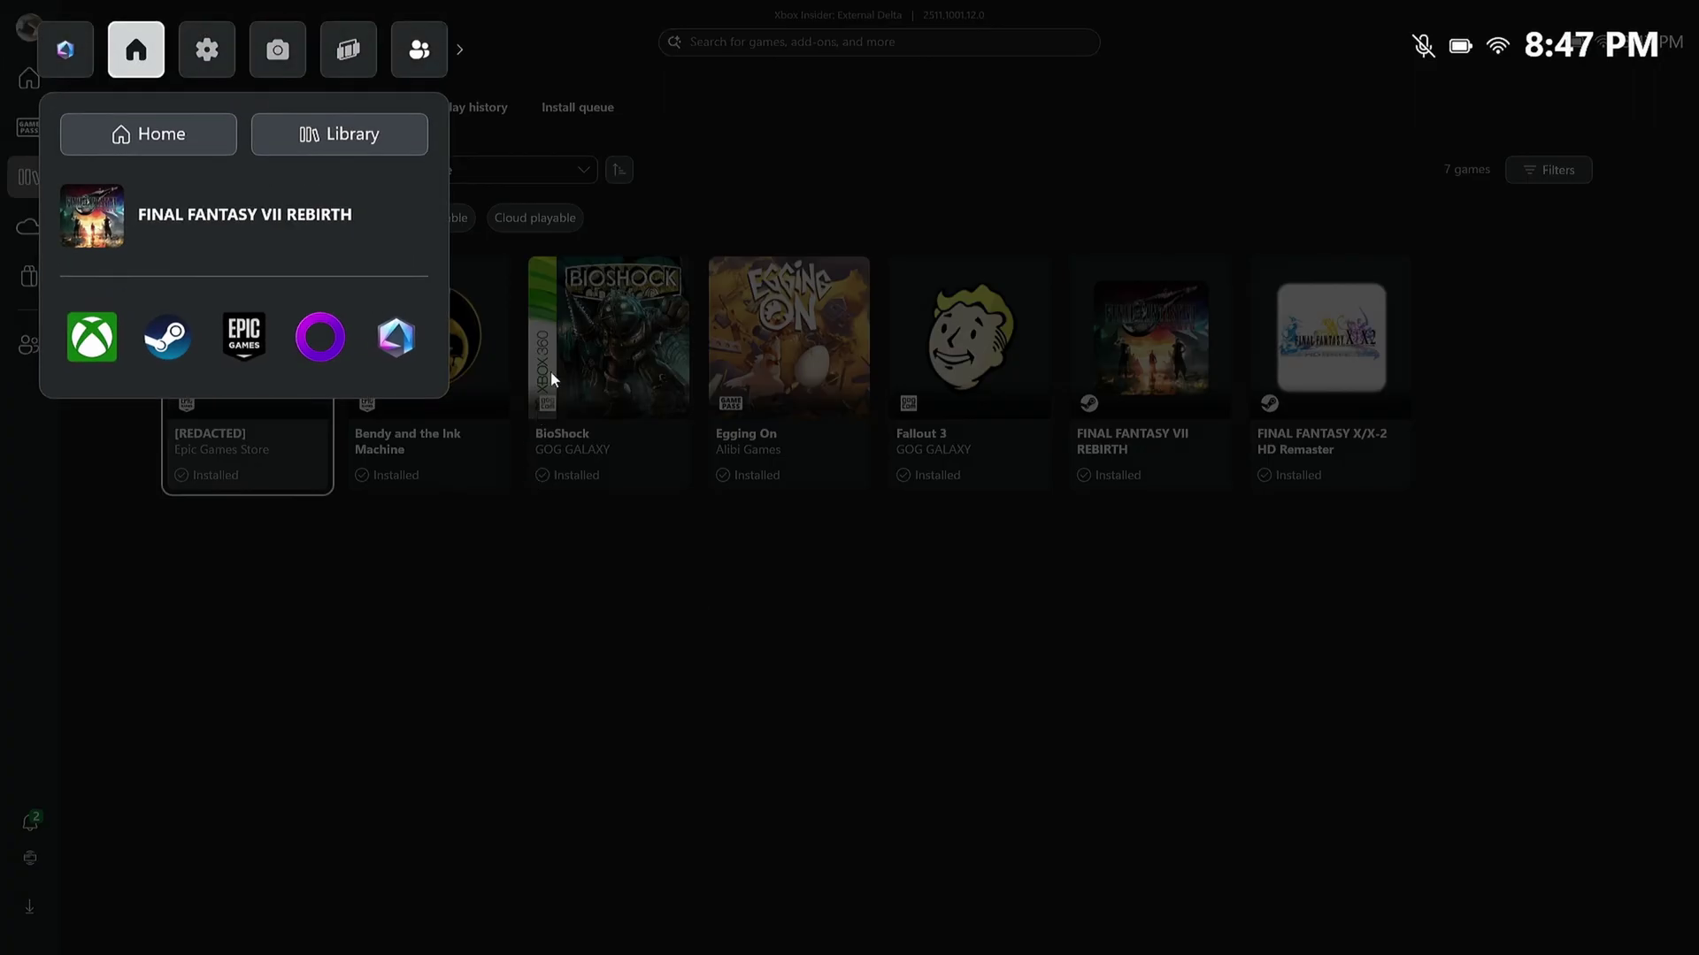
key("Right")
key("Right")
key("Right")
key("Right")
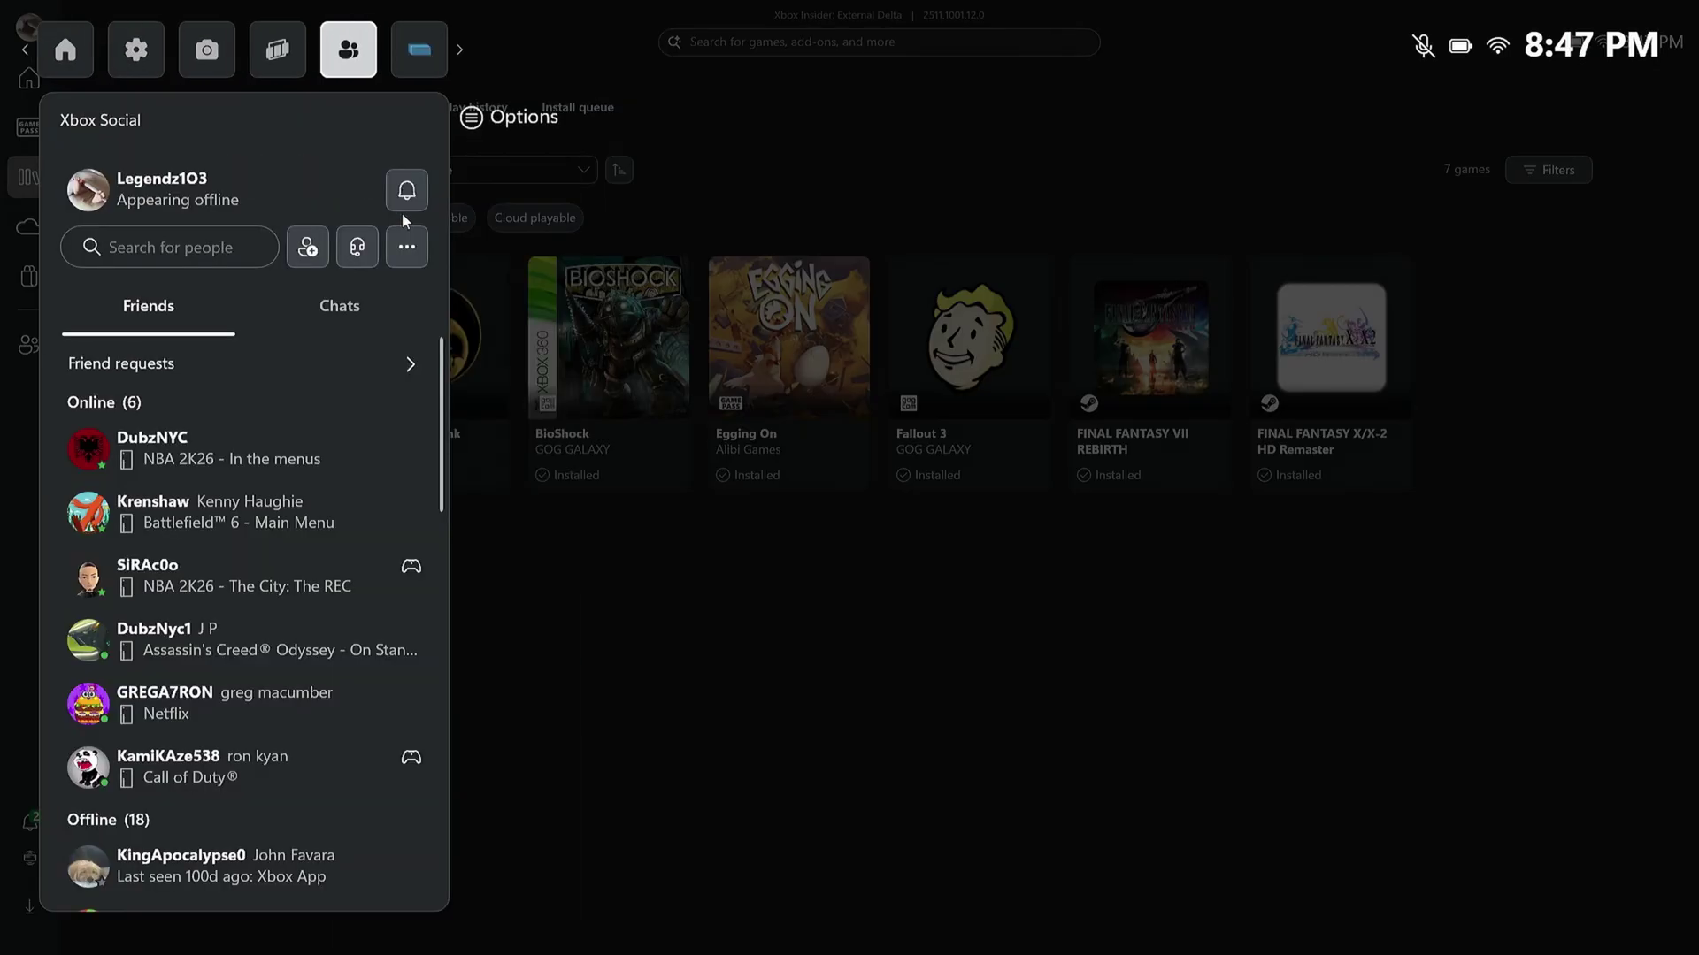
key("Right")
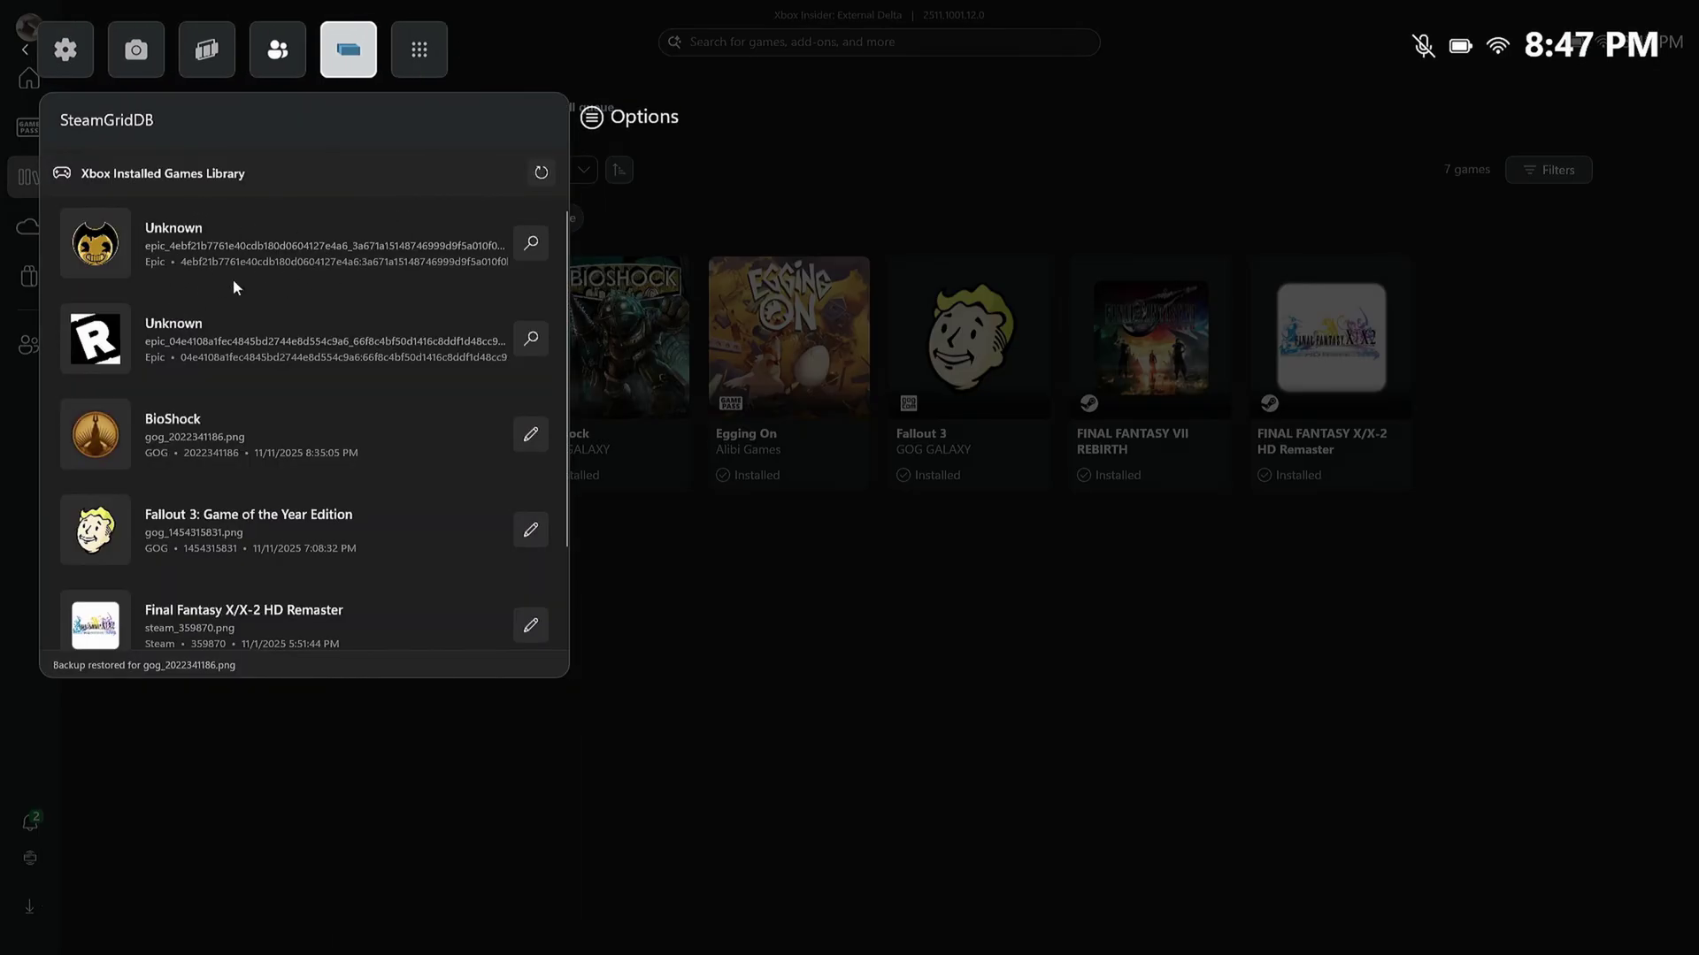
left_click(542, 173)
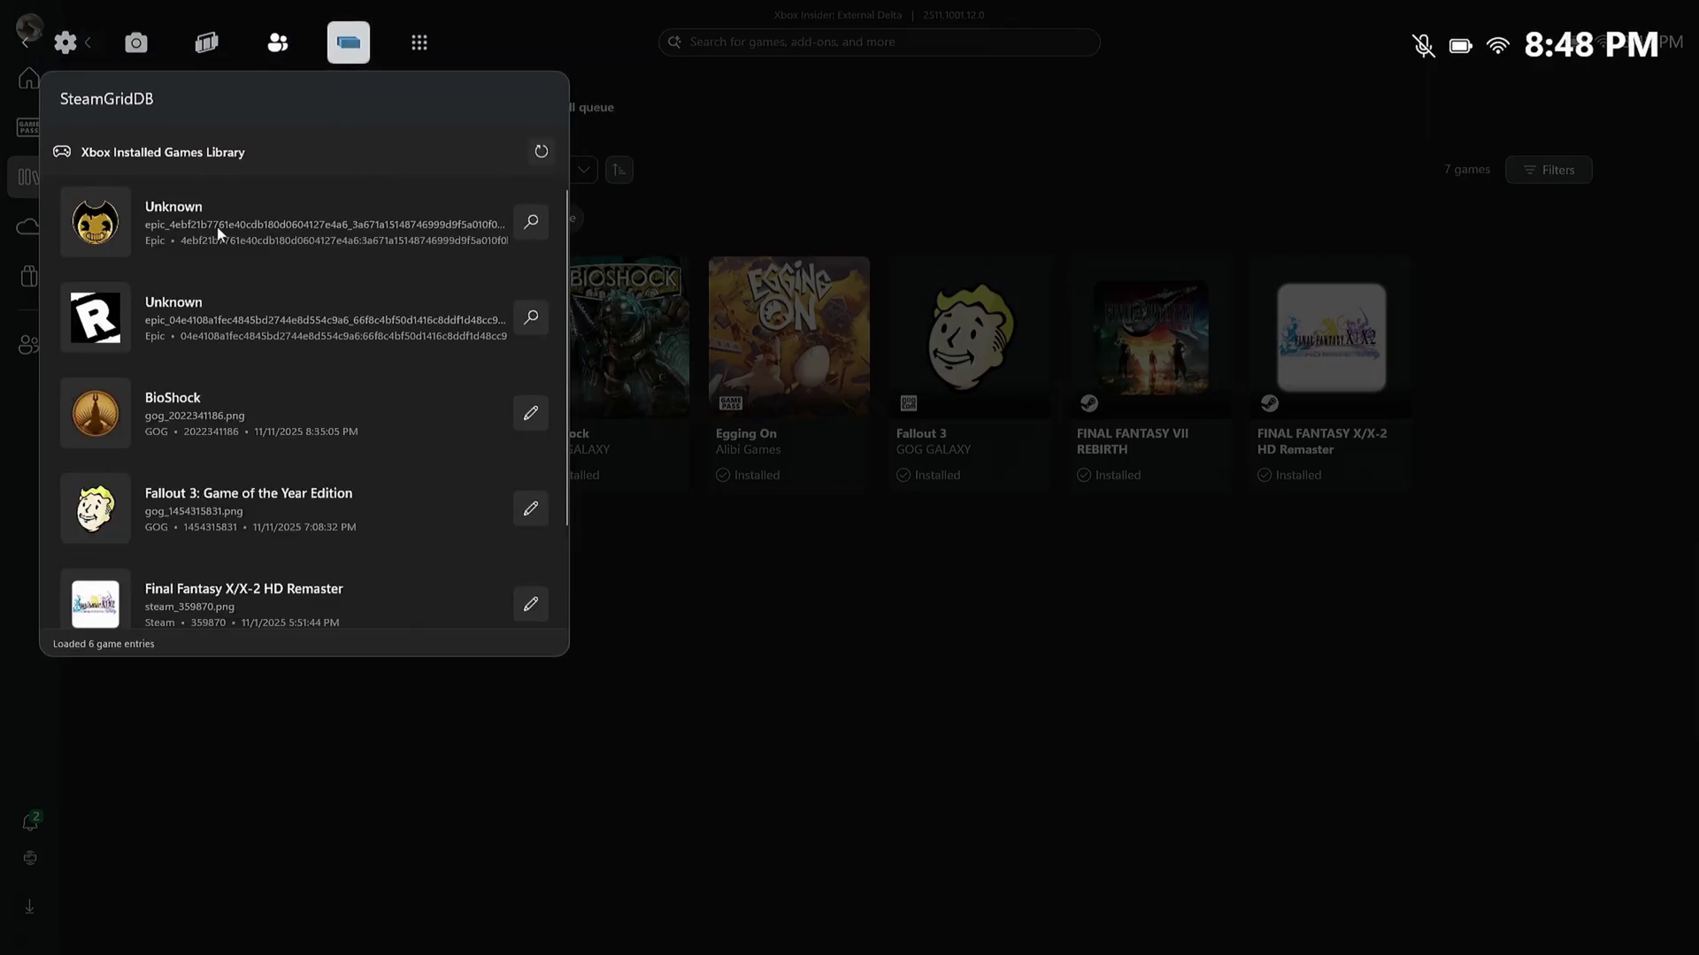
Search for 'Bendy' as the name of the first Unknown game
left_click(529, 223)
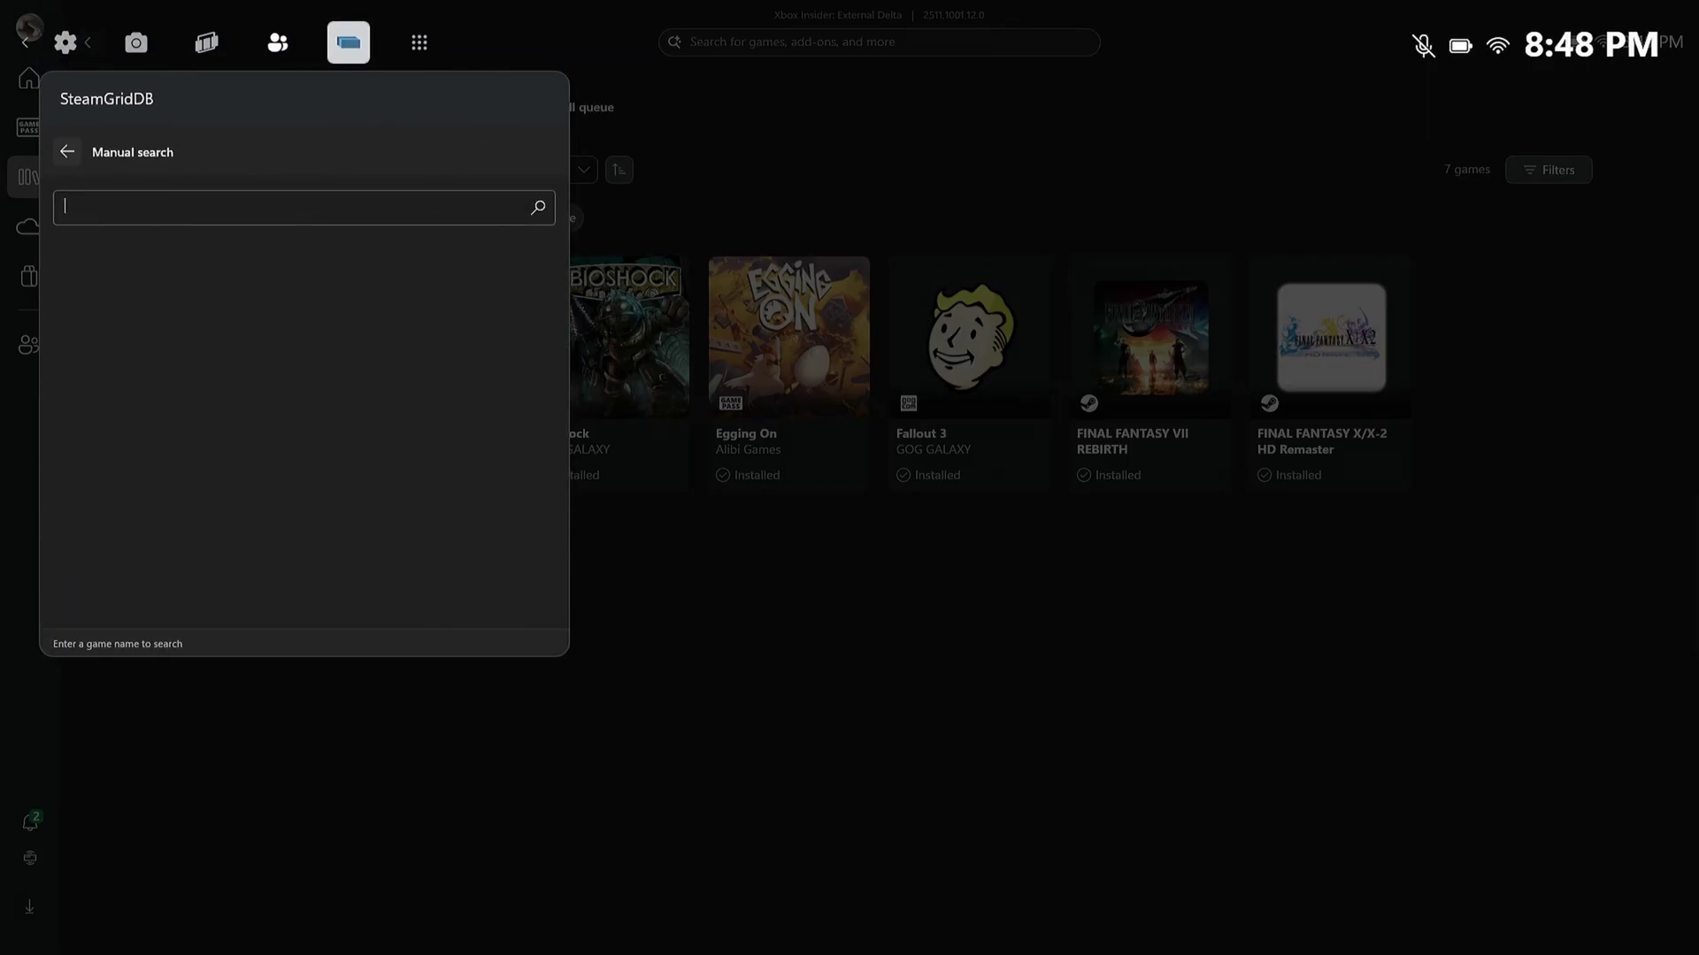
left_click(805, 832)
left_click(695, 713)
left_click(879, 828)
left_click(699, 768)
left_click(865, 717)
left_click(1214, 777)
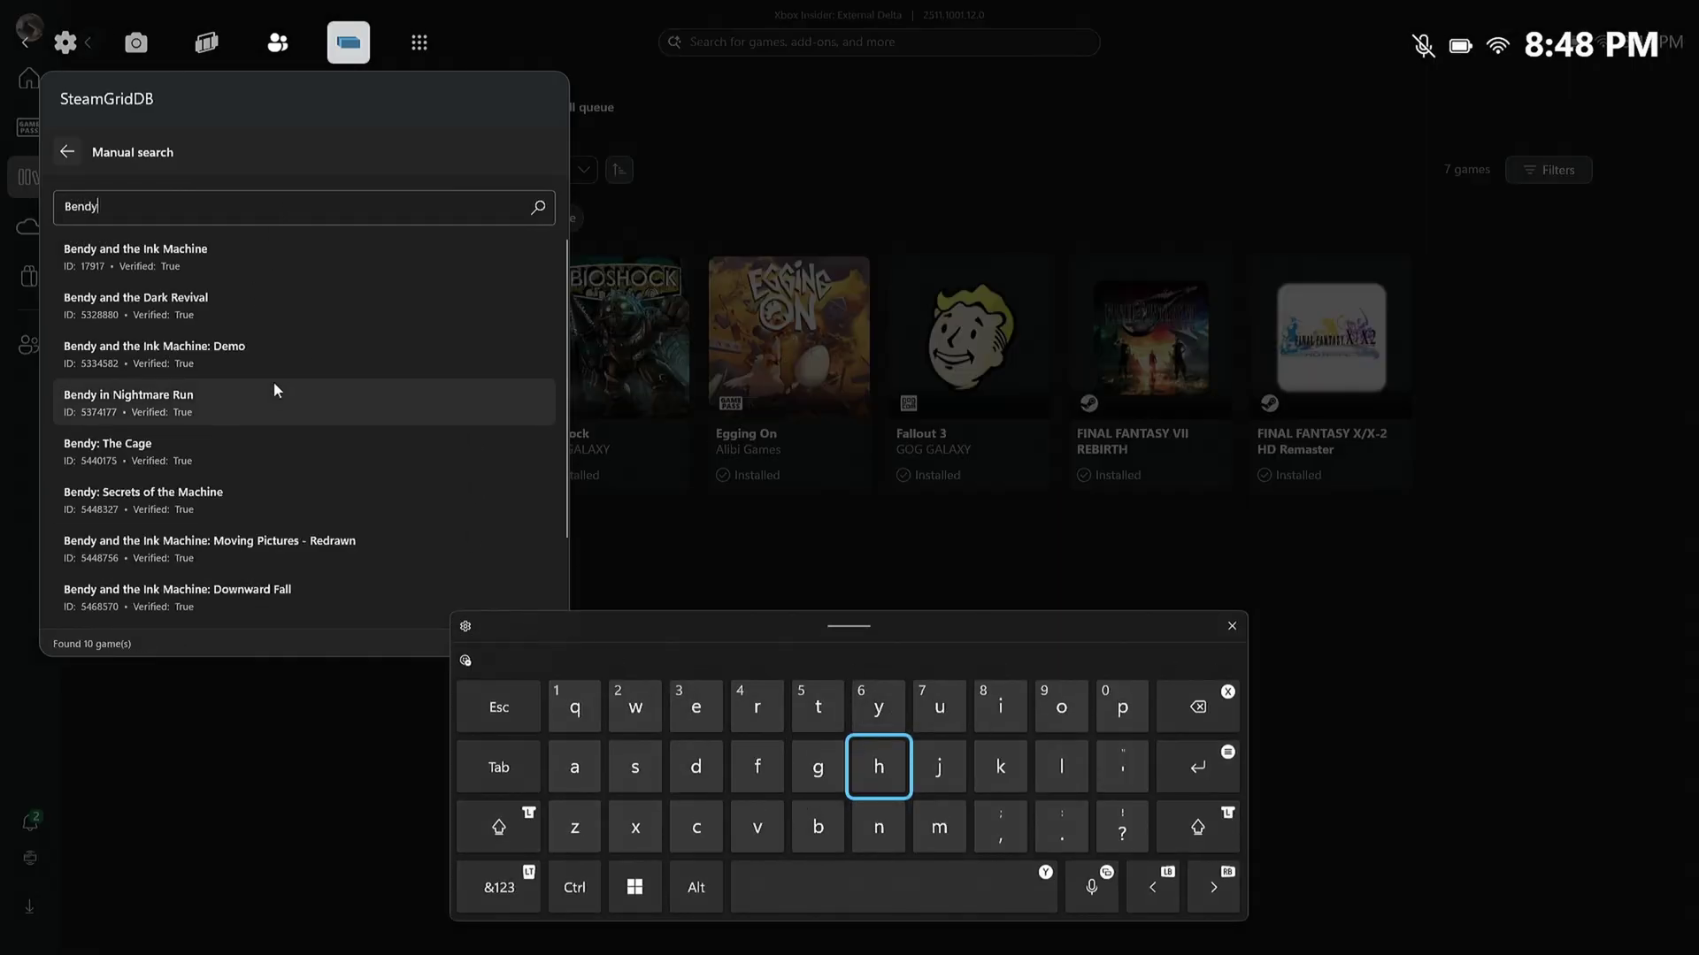
Try the first three Bendy and the Ink Machine artworks, then go back to the library list
left_click(125, 253)
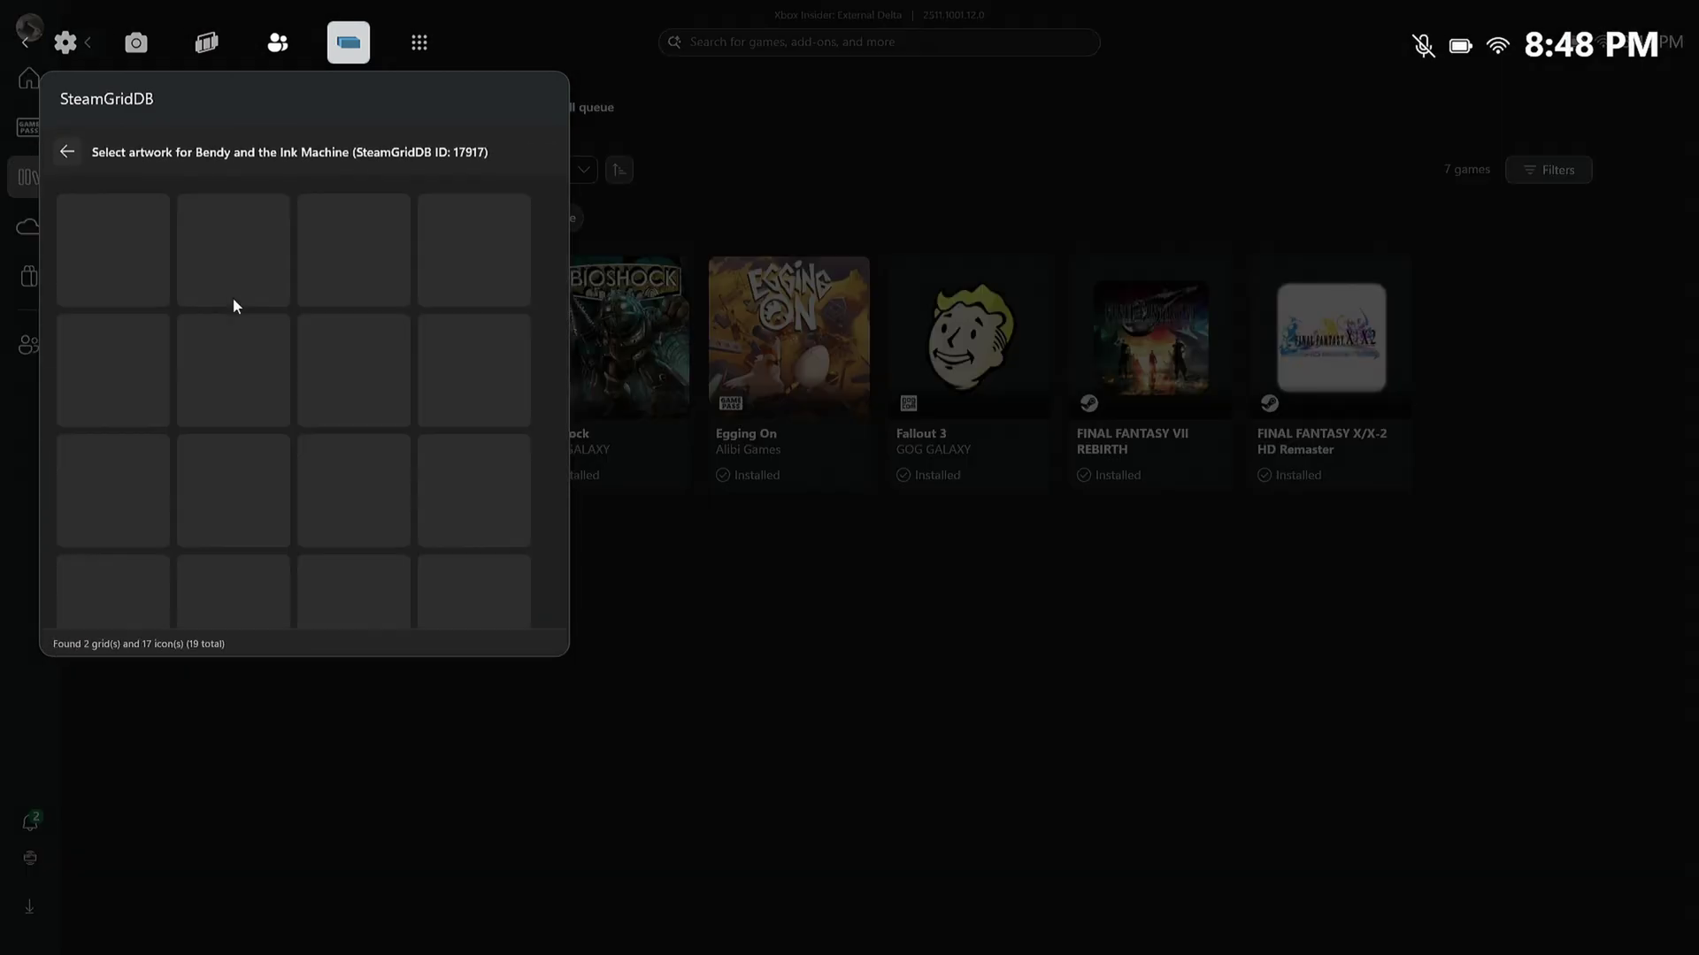
left_click(137, 246)
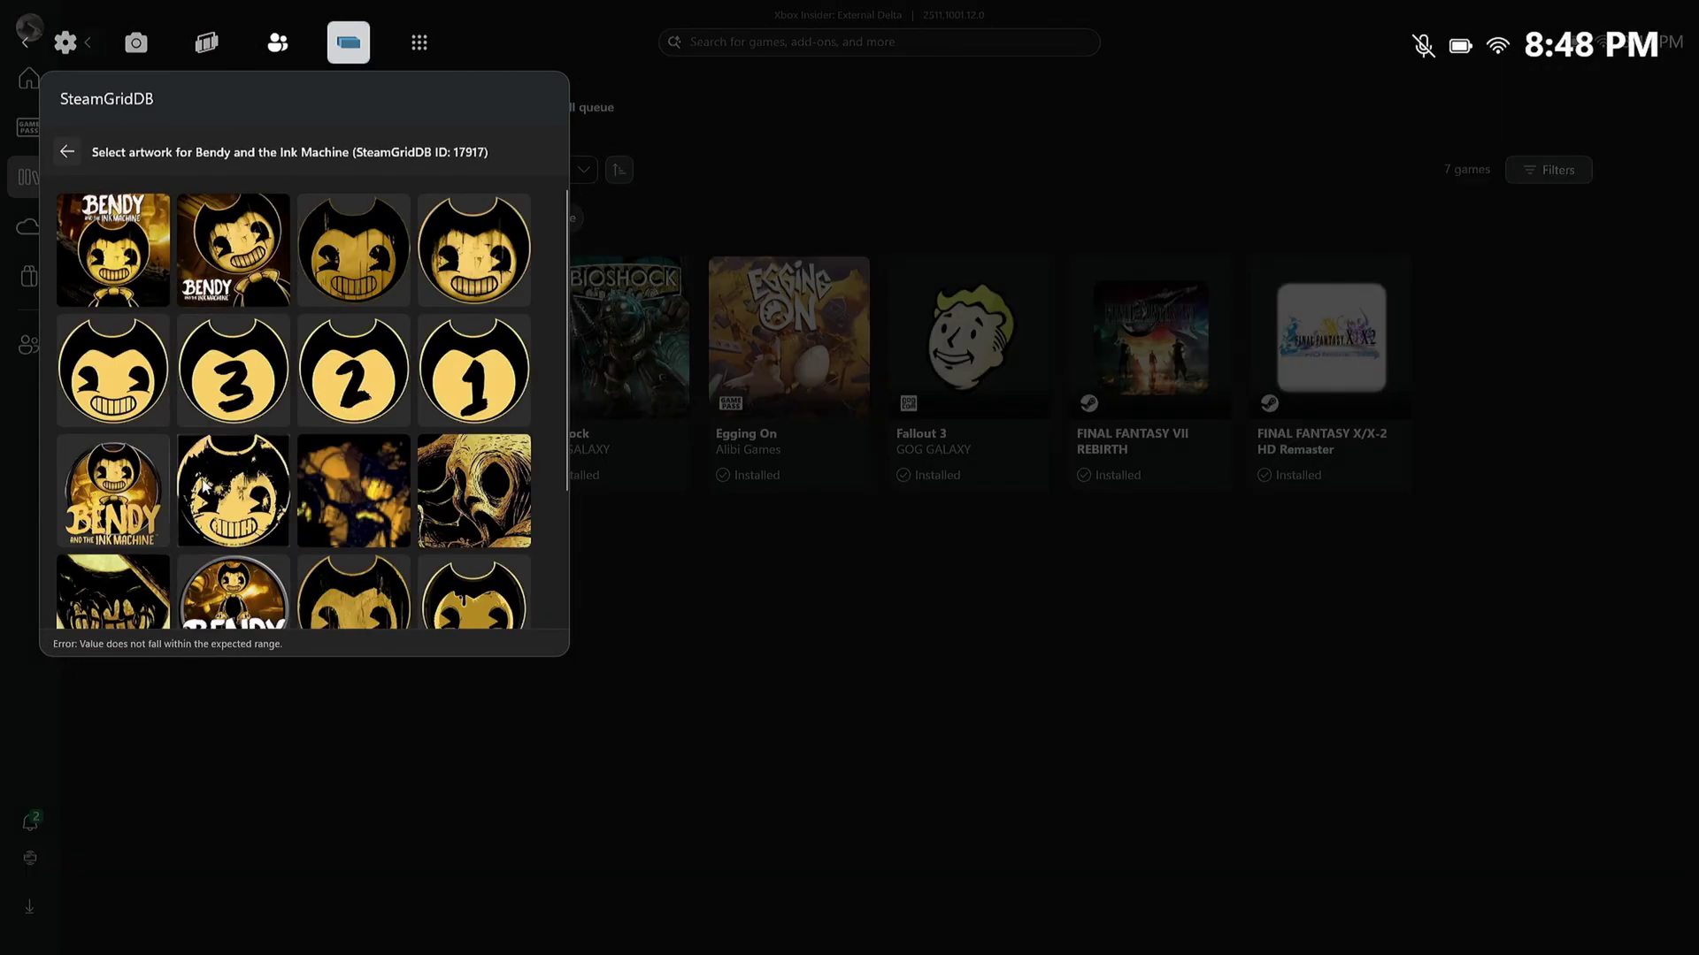
left_click(232, 250)
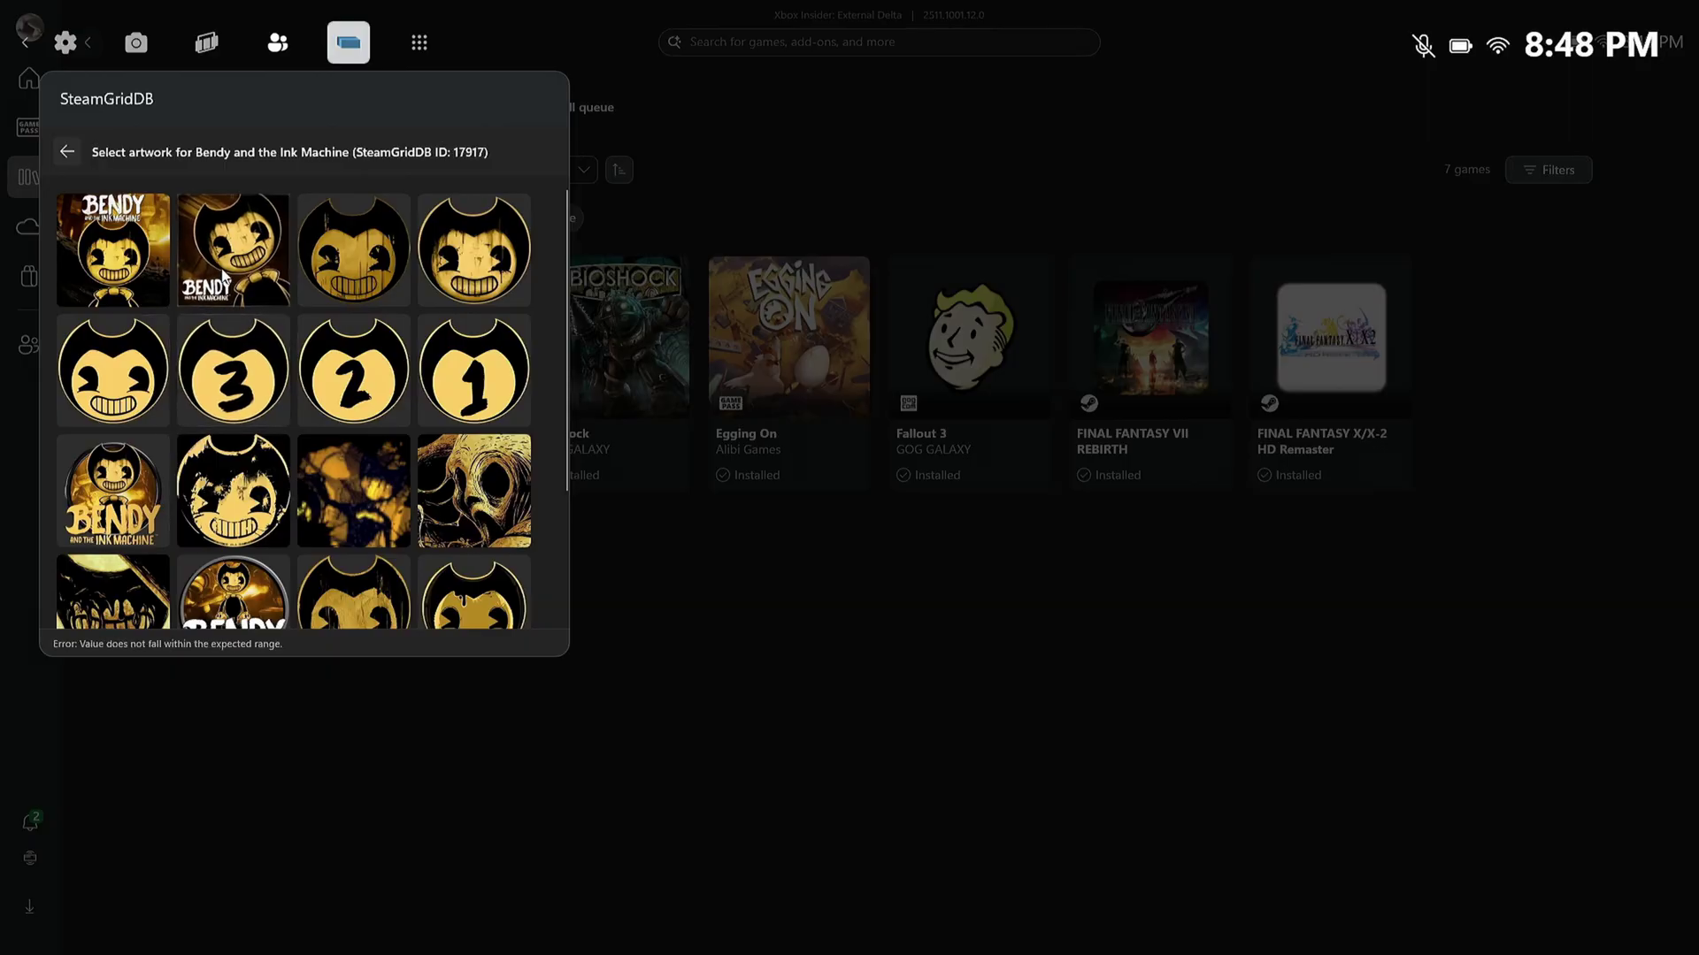
left_click(359, 237)
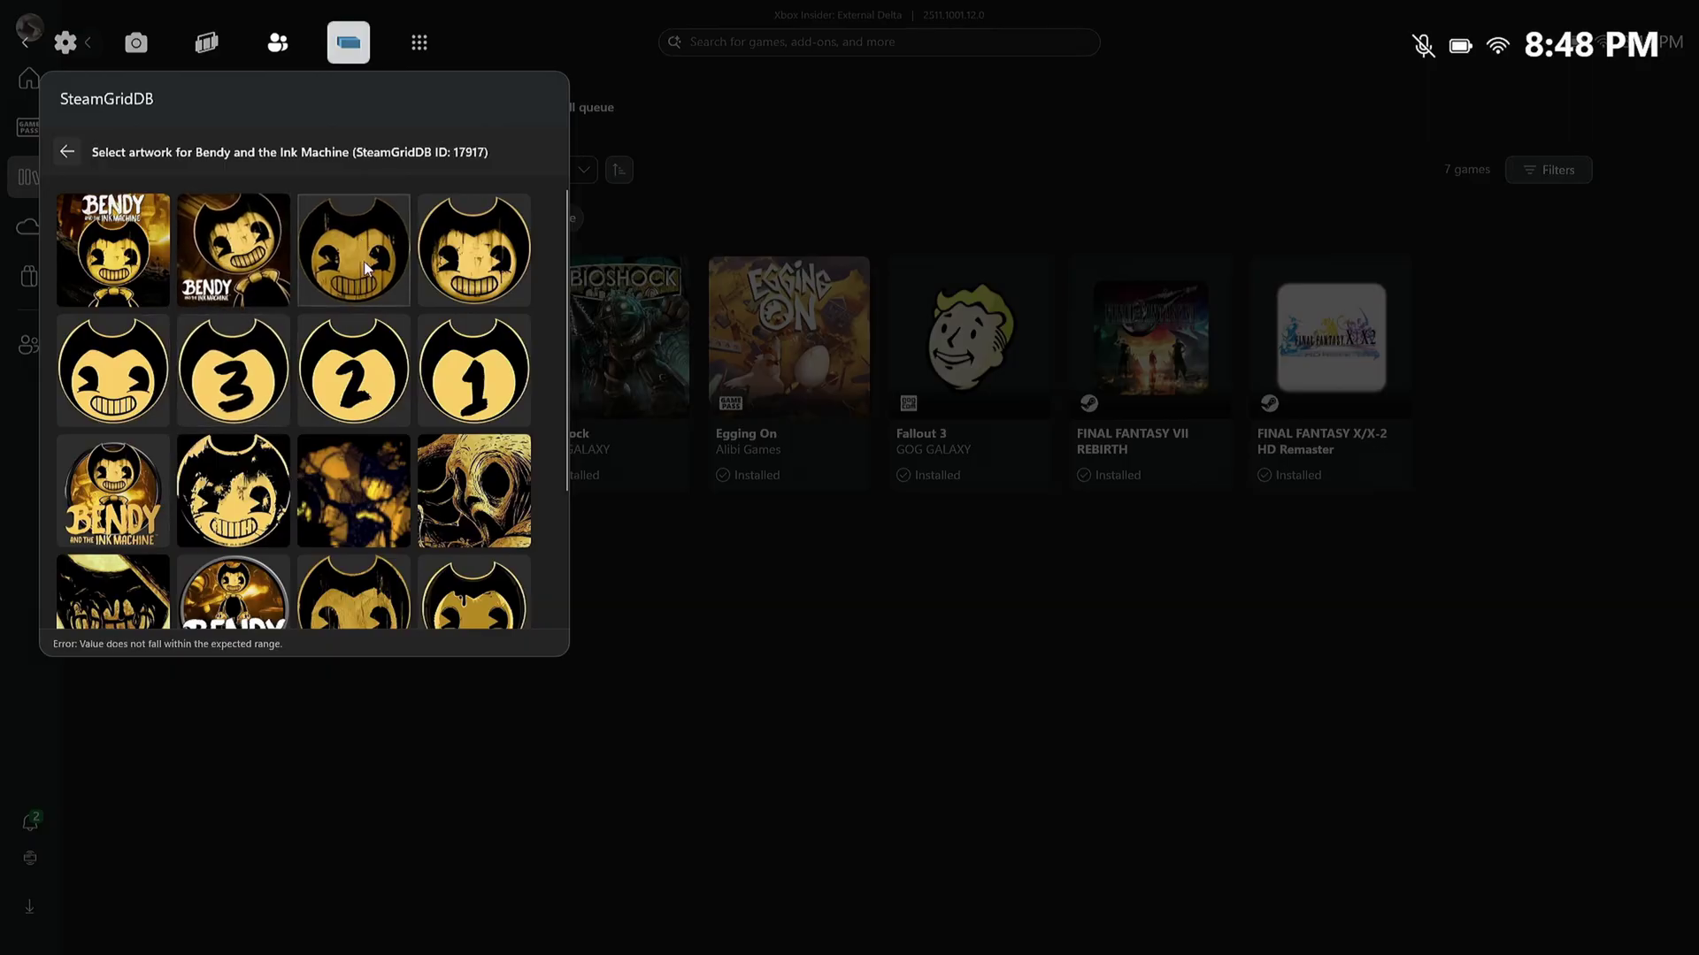
left_click(66, 152)
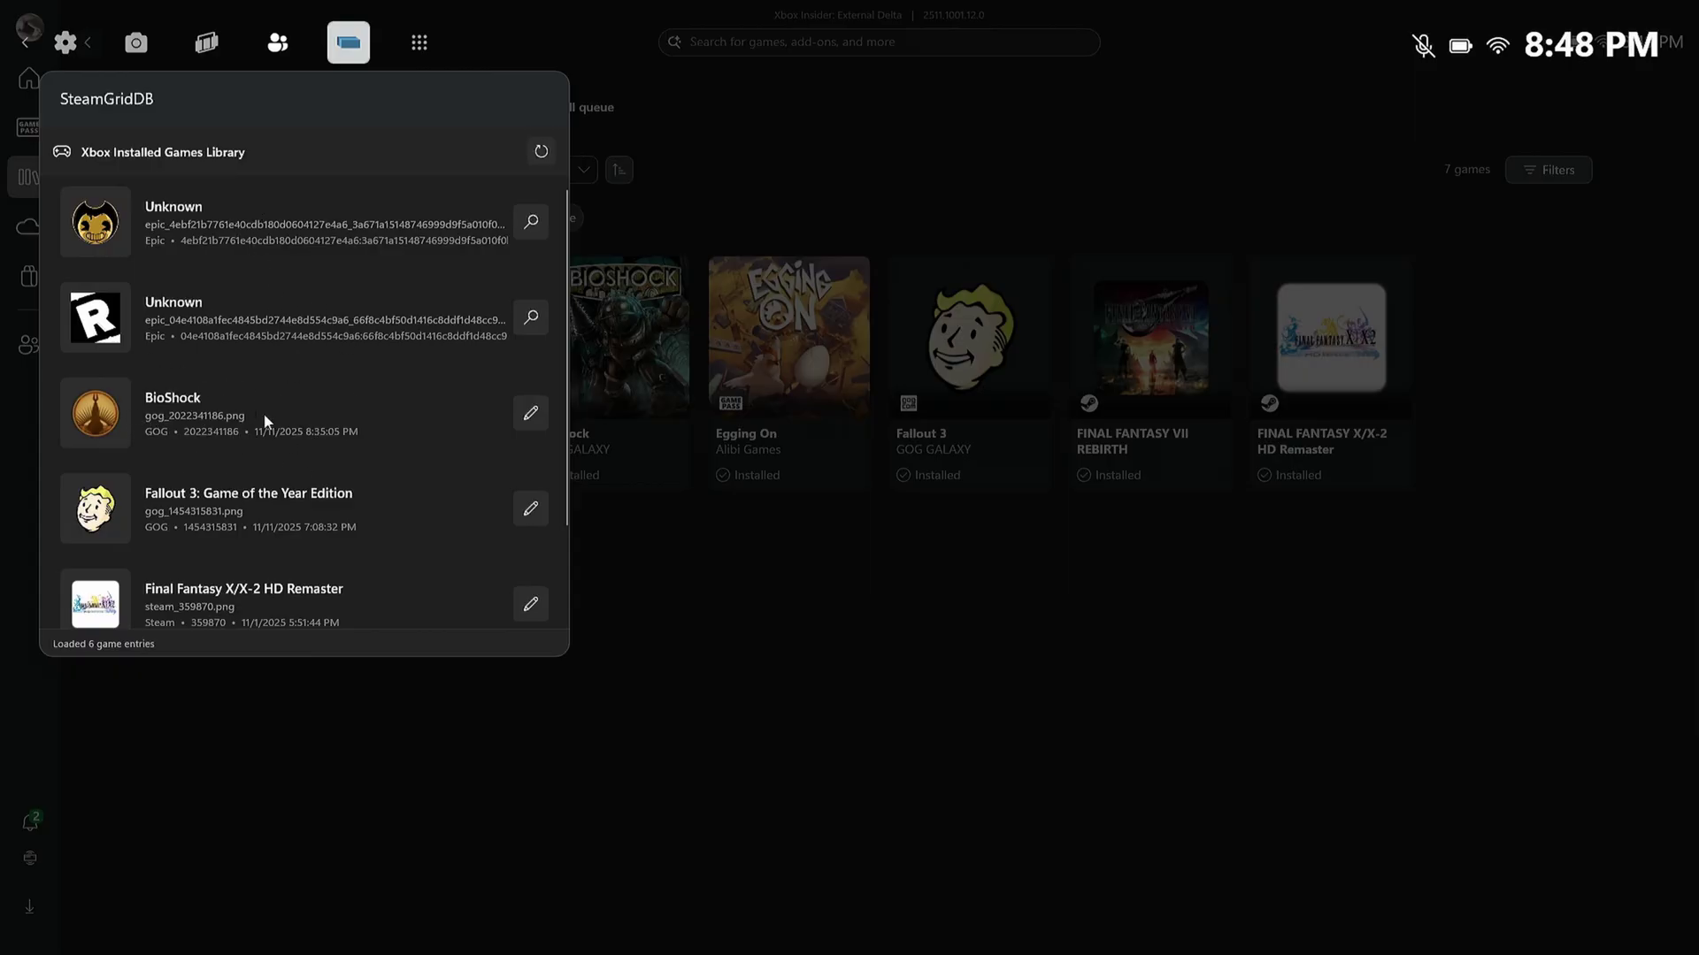
Replace BioShock's cover with the second SteamGridDB grid artwork and close Game Bar
left_click(534, 412)
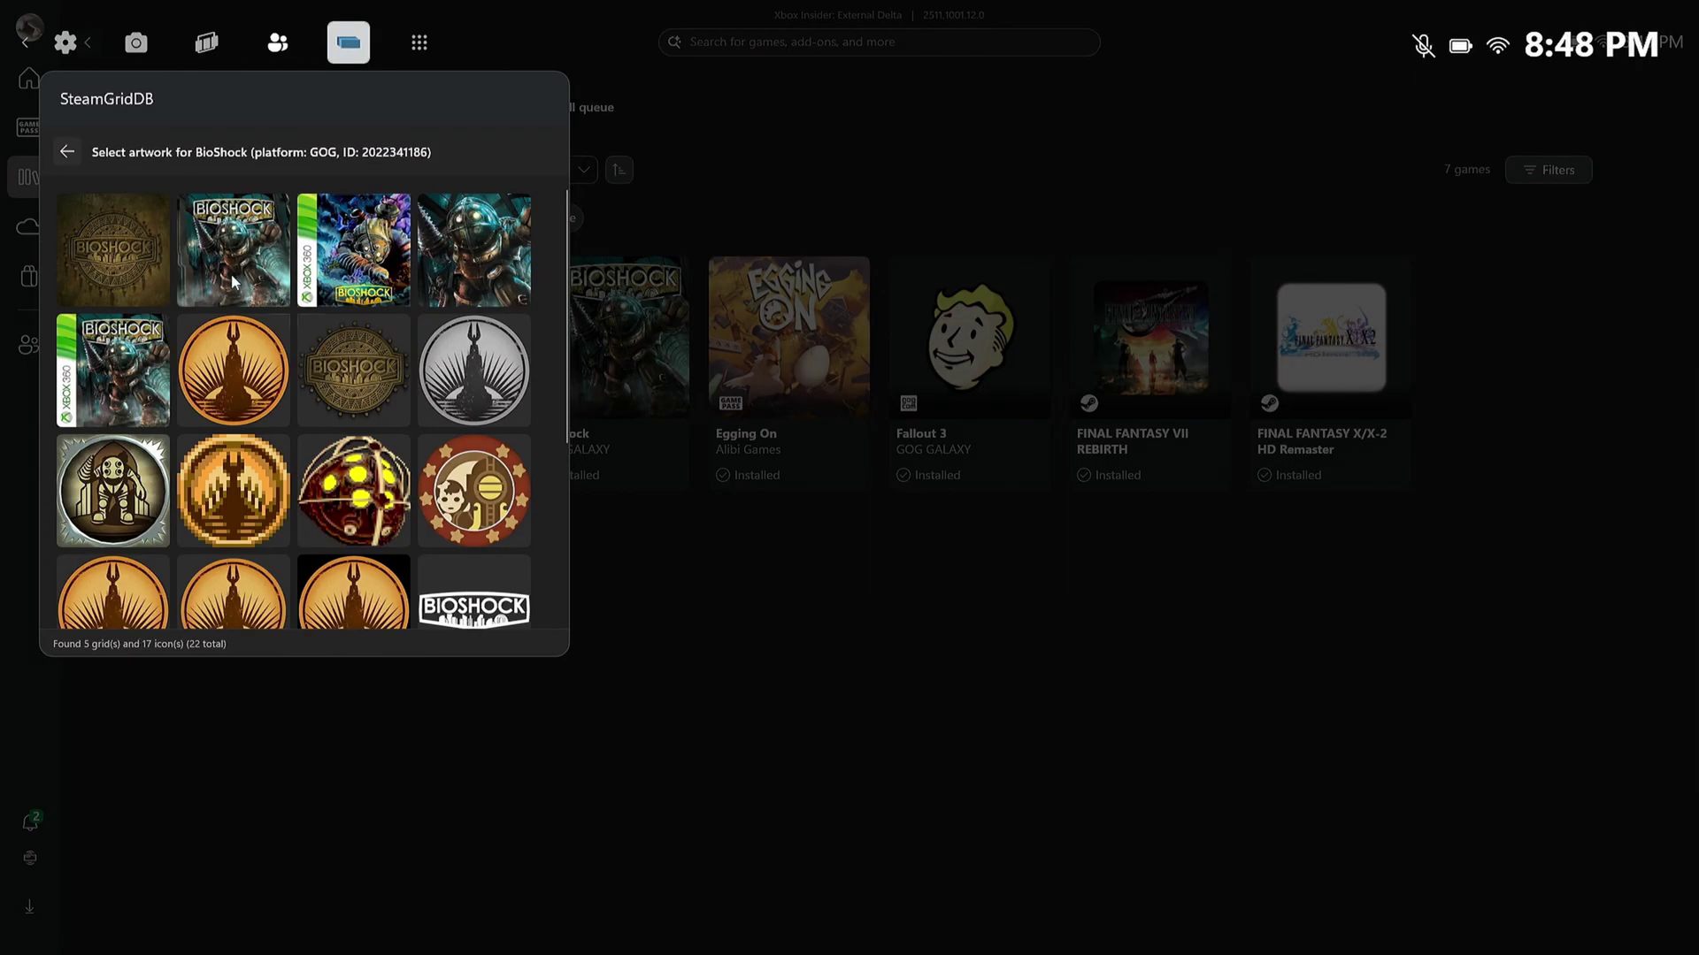
left_click(255, 250)
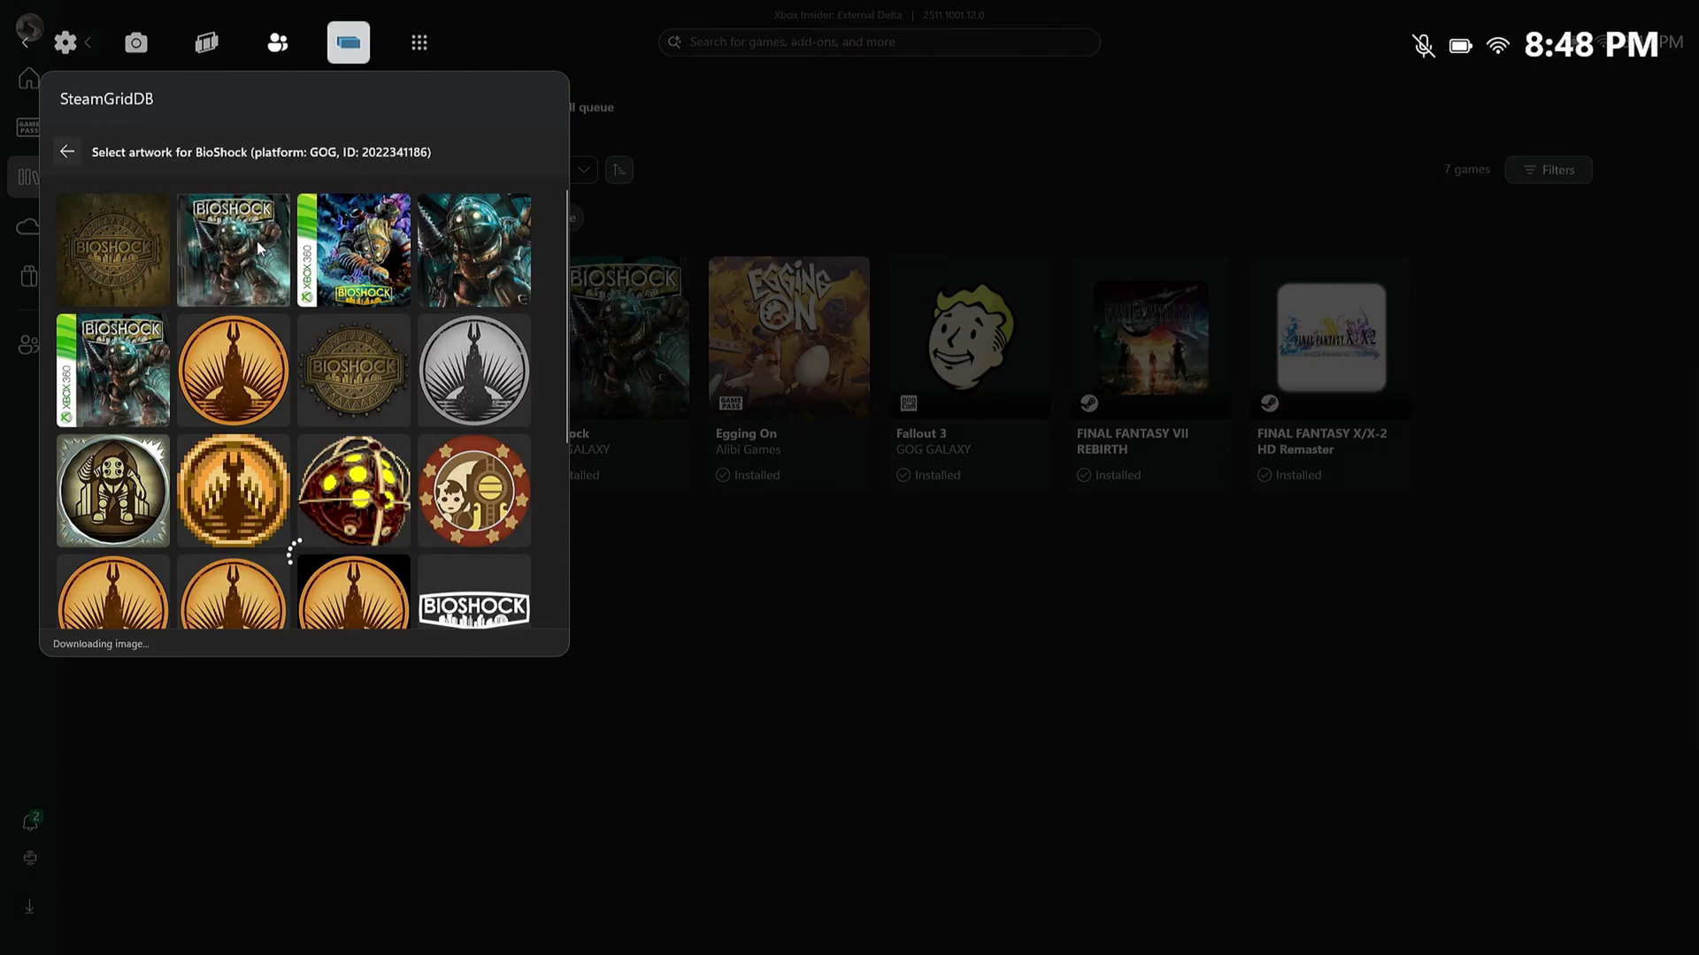
left_click(66, 155)
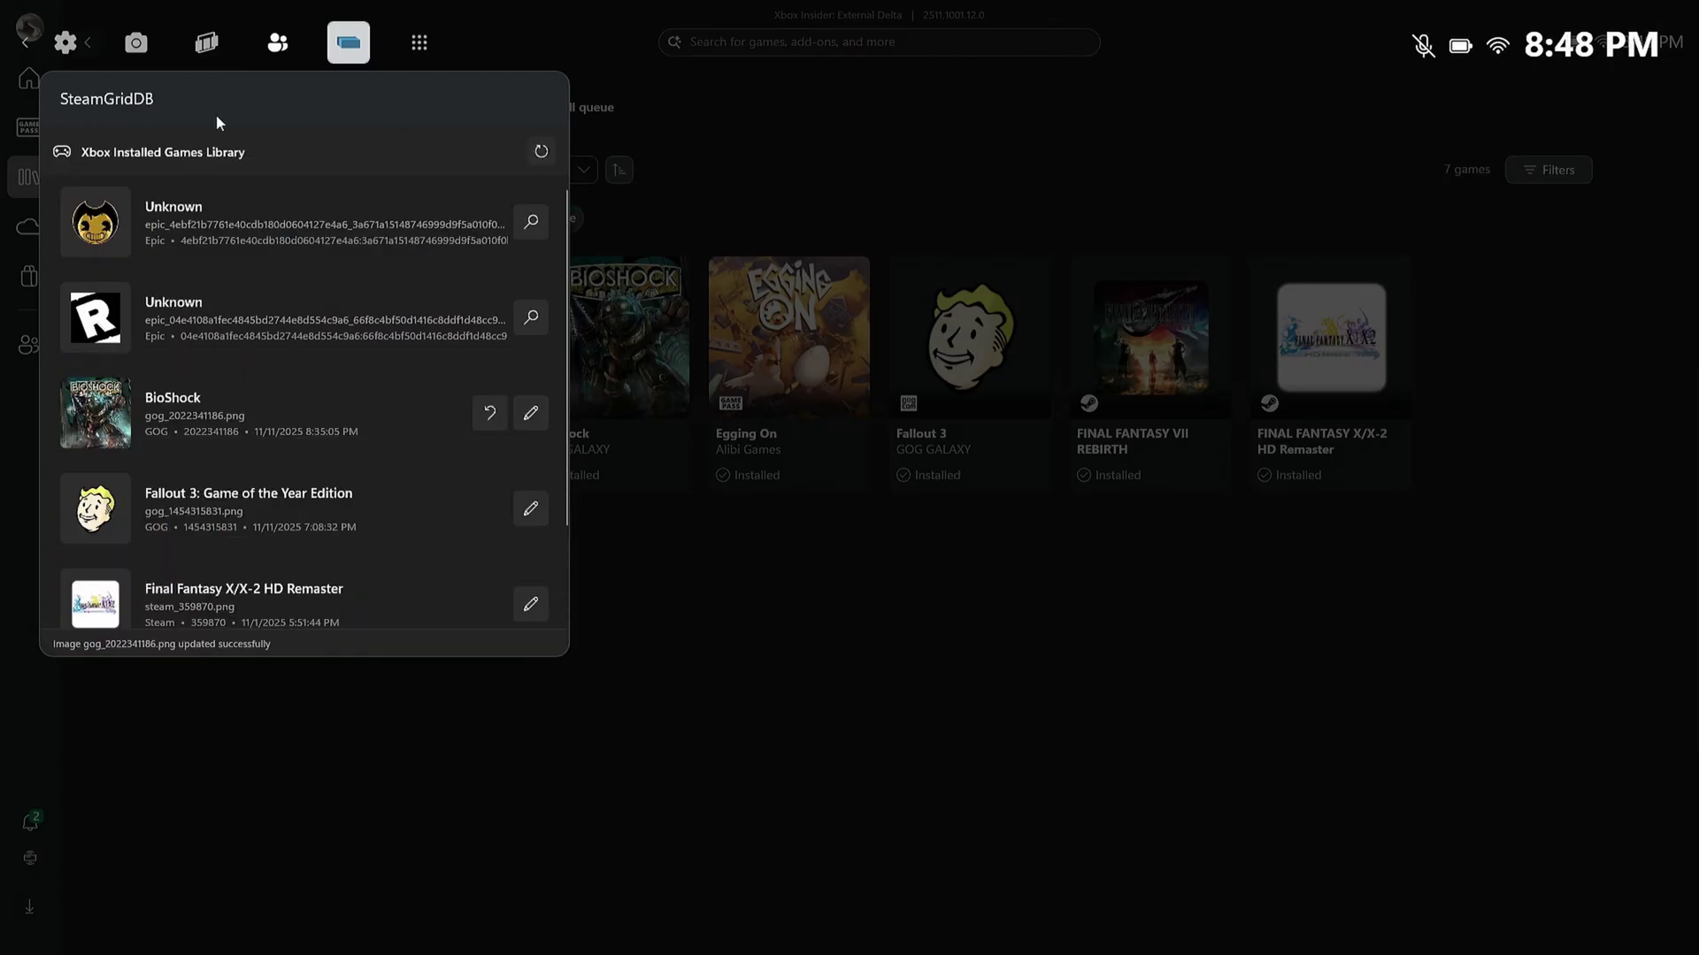
left_click(700, 598)
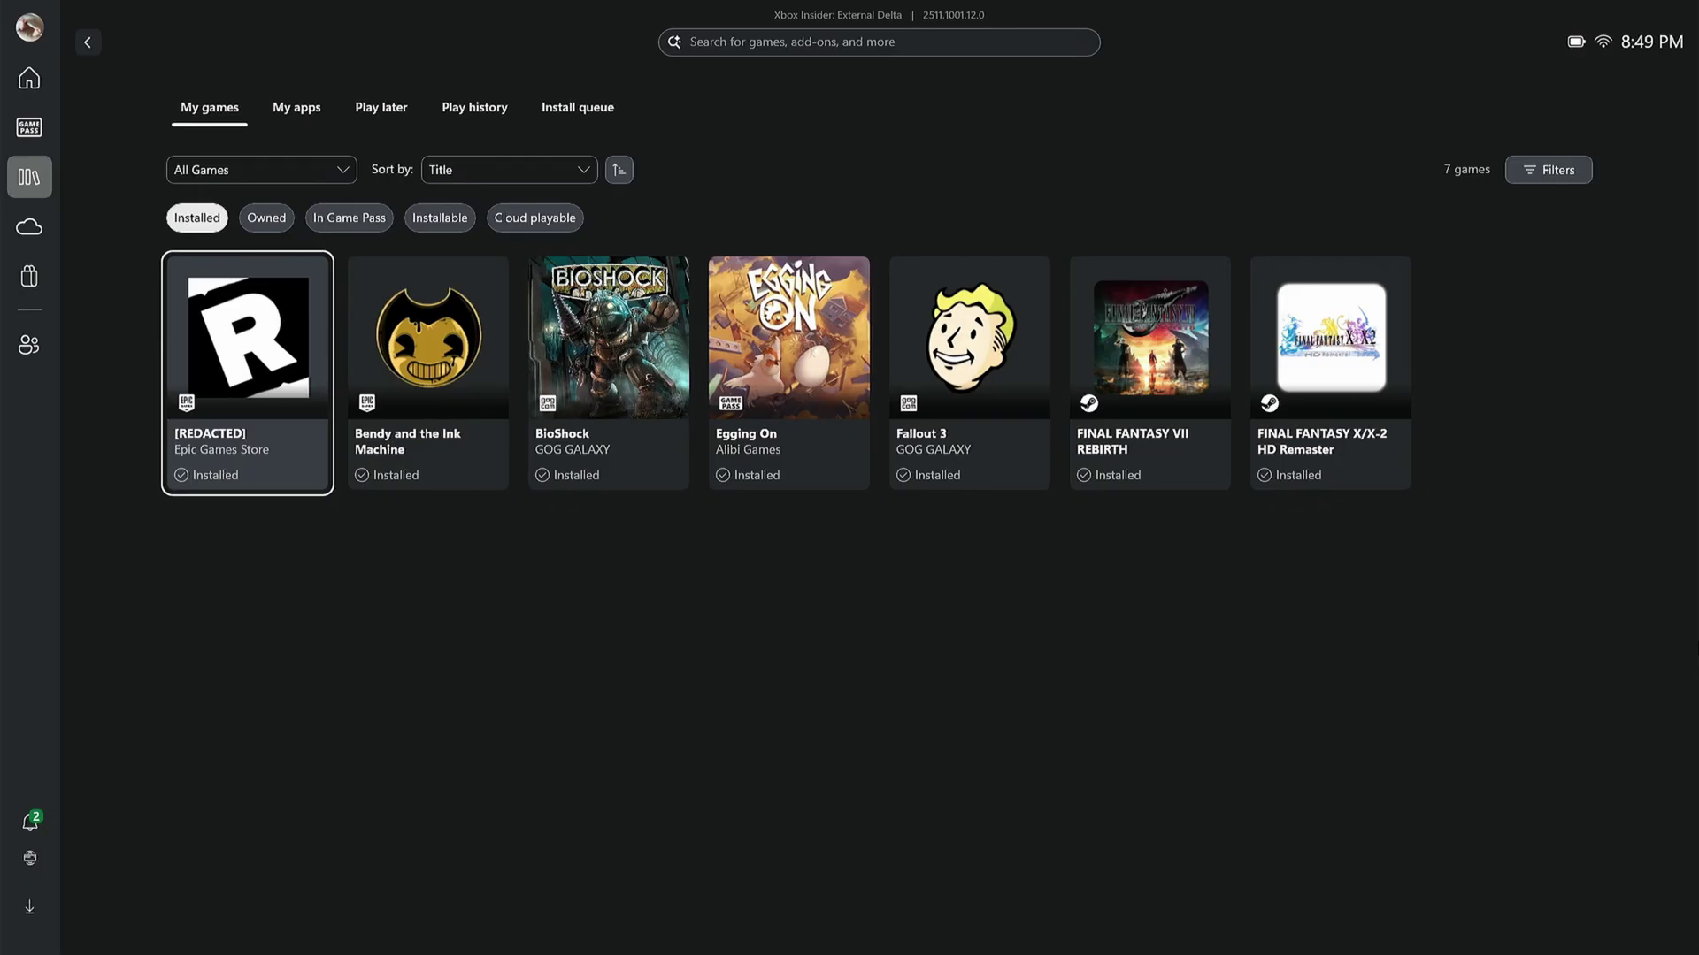
Open the games library and step across the tiles to check the new covers
key("Down")
key("Down")
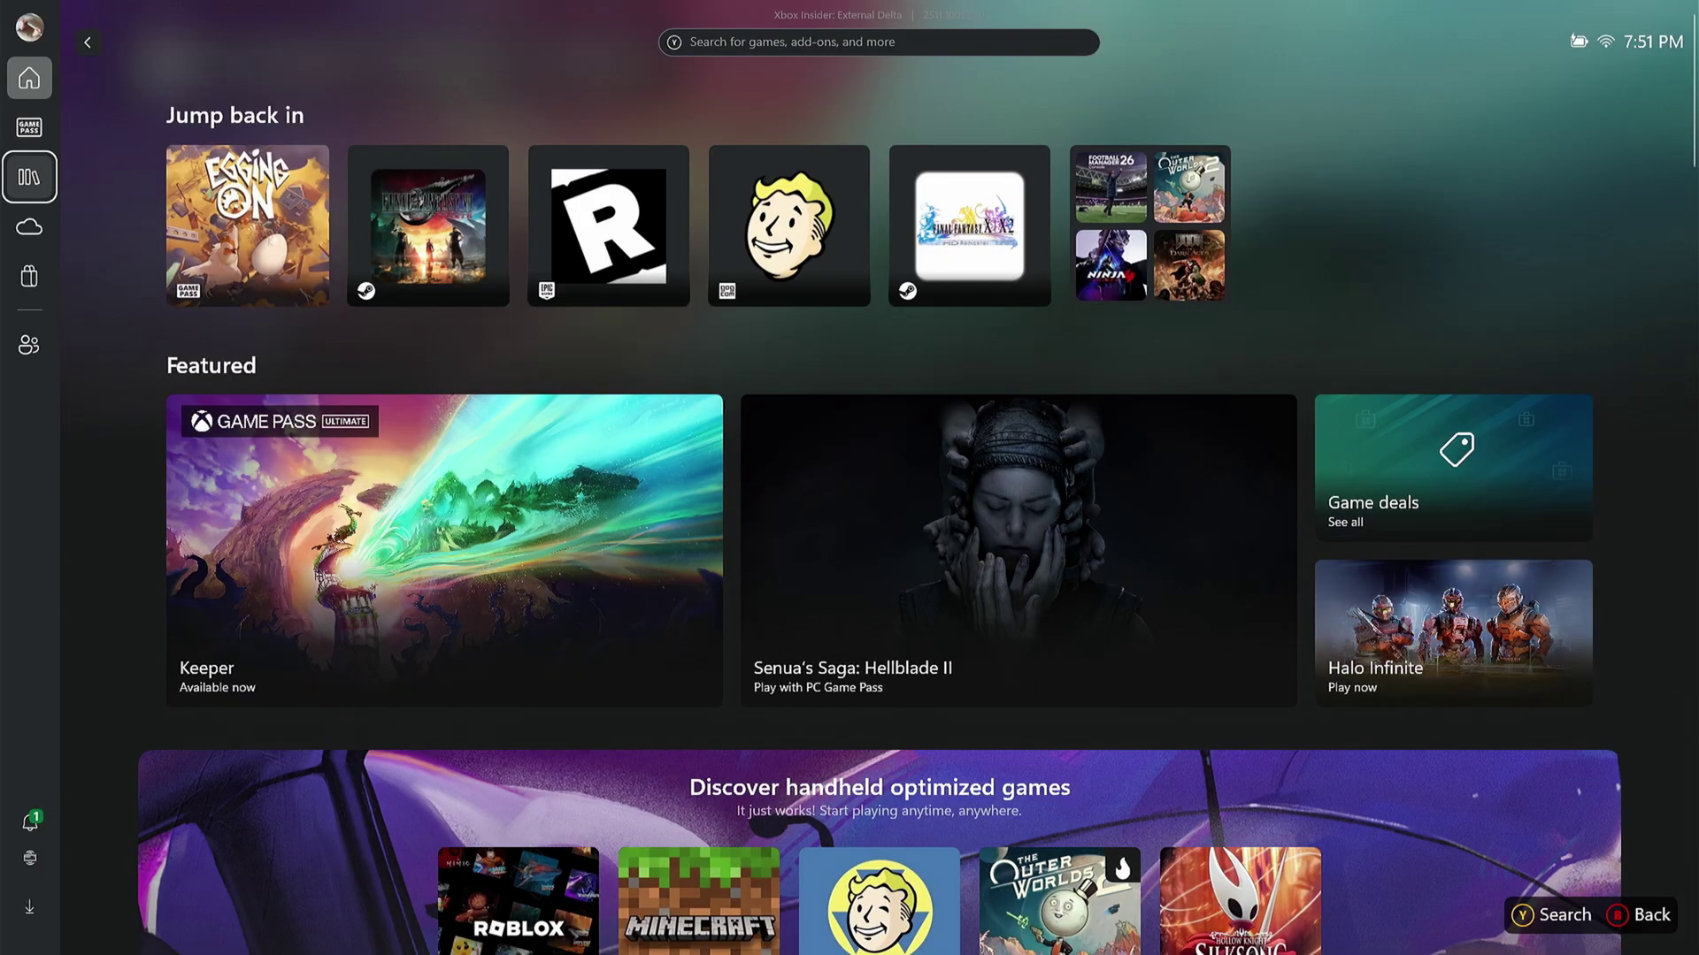
key("Return")
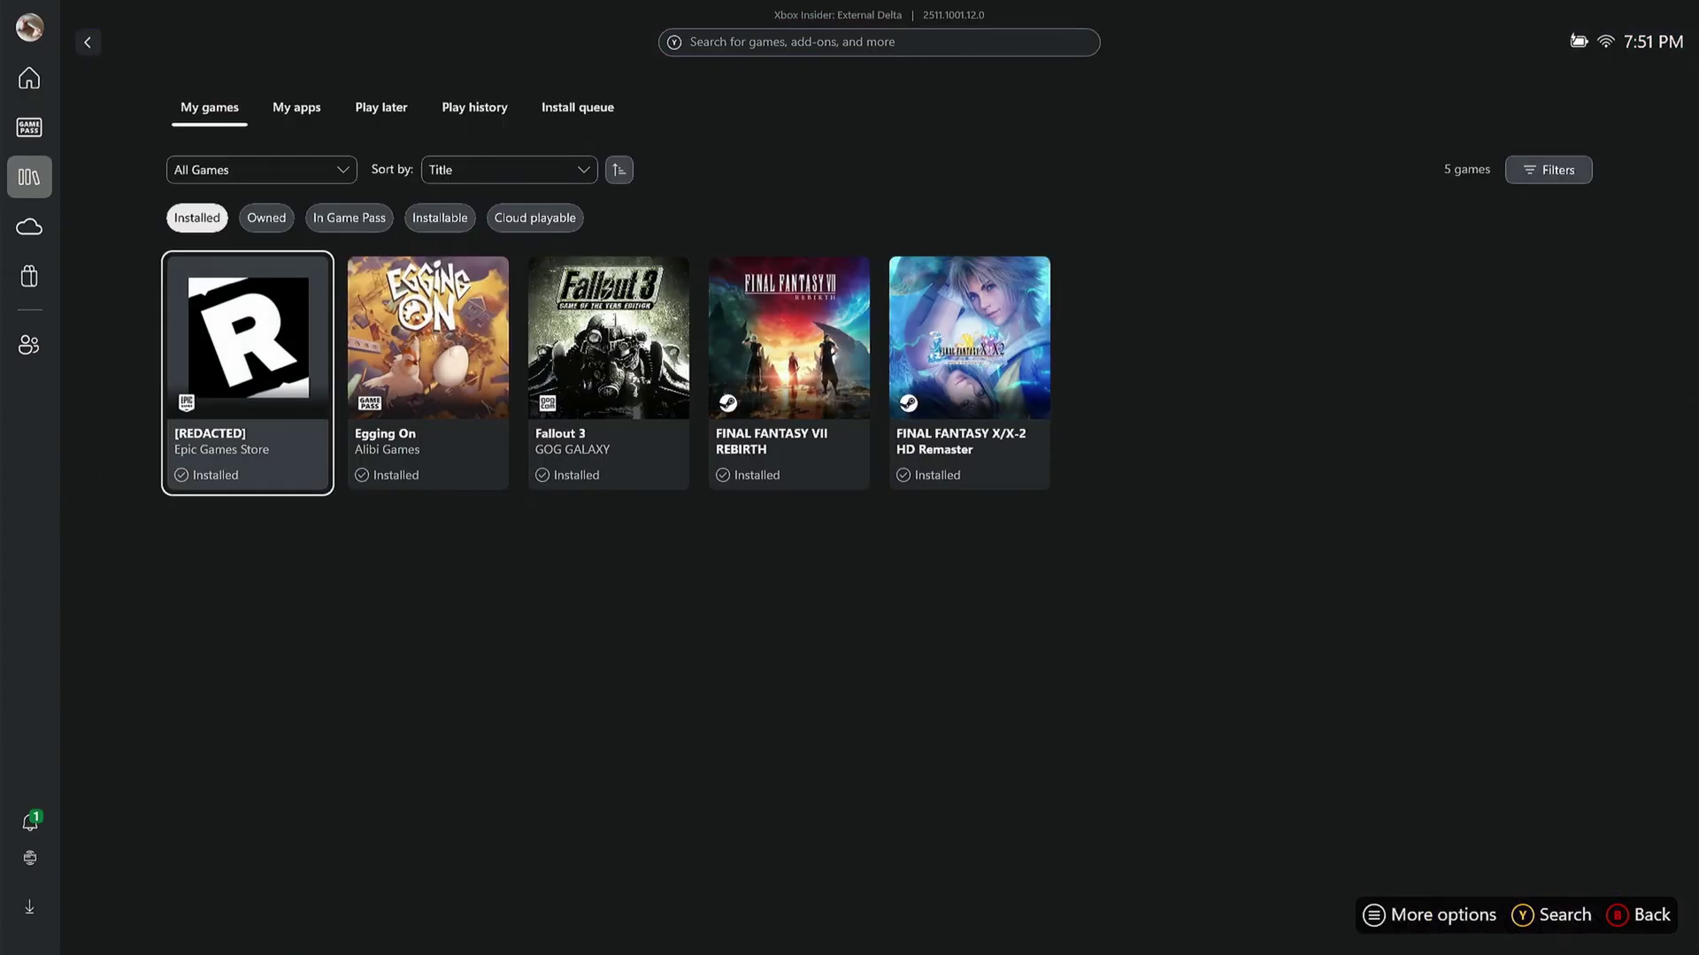
key("Right")
key("Right")
key("Right")
key("Right")
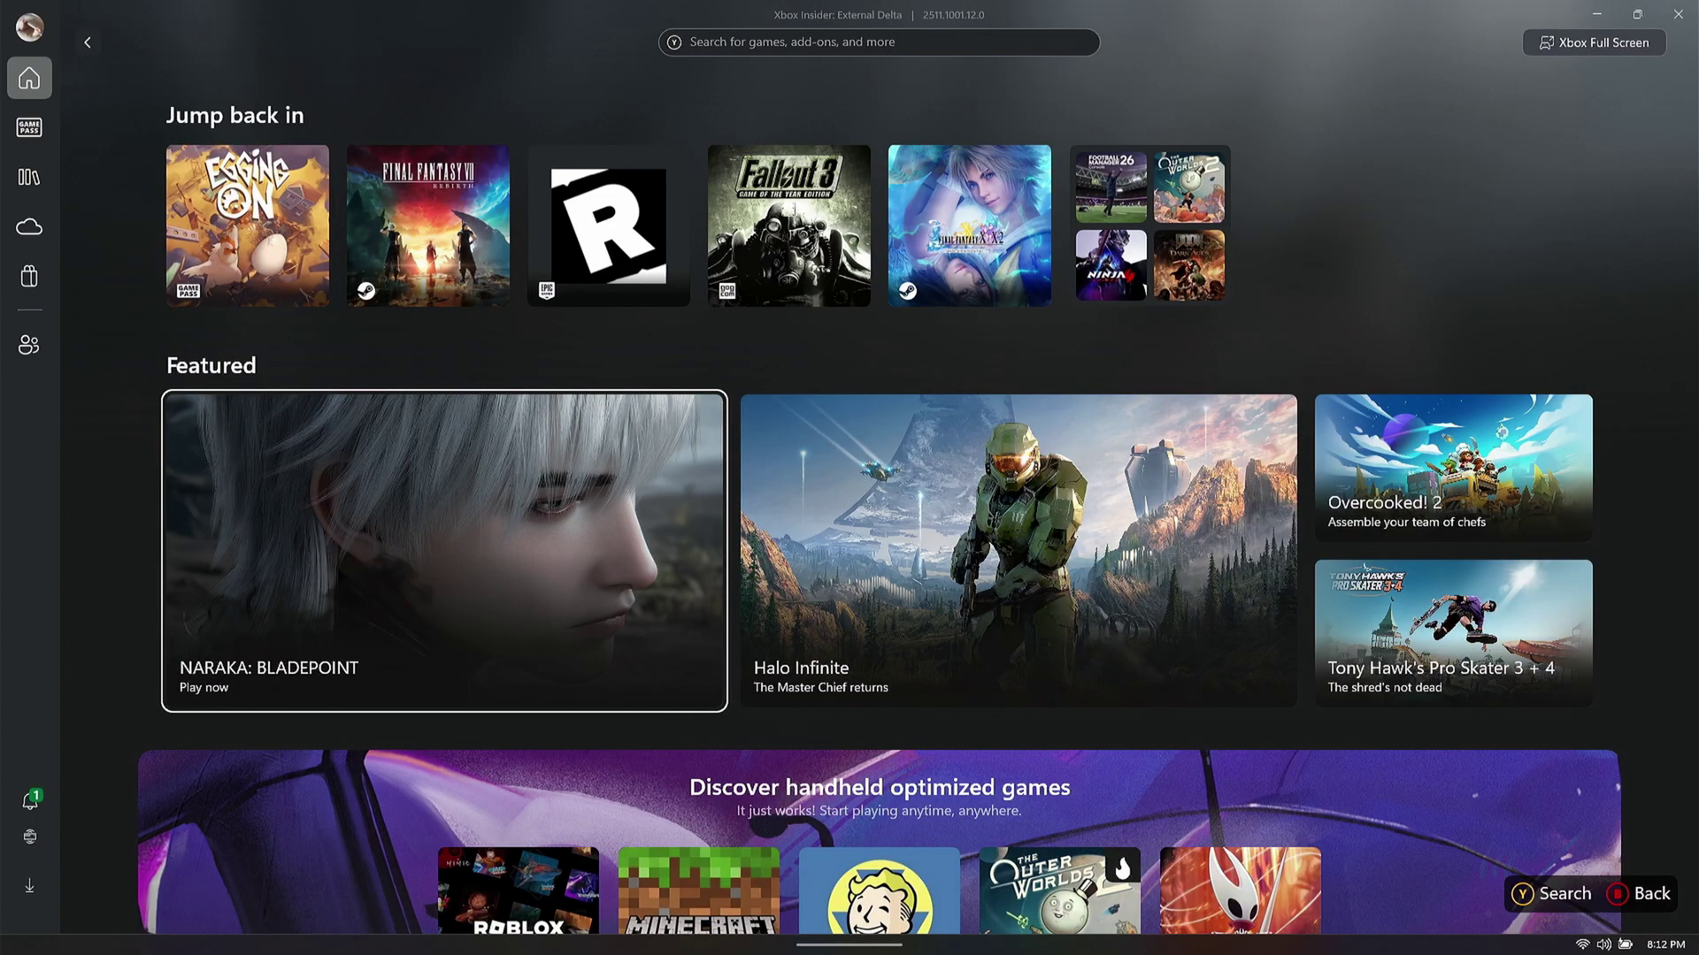
Restore the original artwork for Final Fantasy X/X-2 HD Remaster and Final Fantasy VII Rebirth from the SteamGridDB widget
key("super+g")
key("Right")
key("Right")
key("Right")
key("Right")
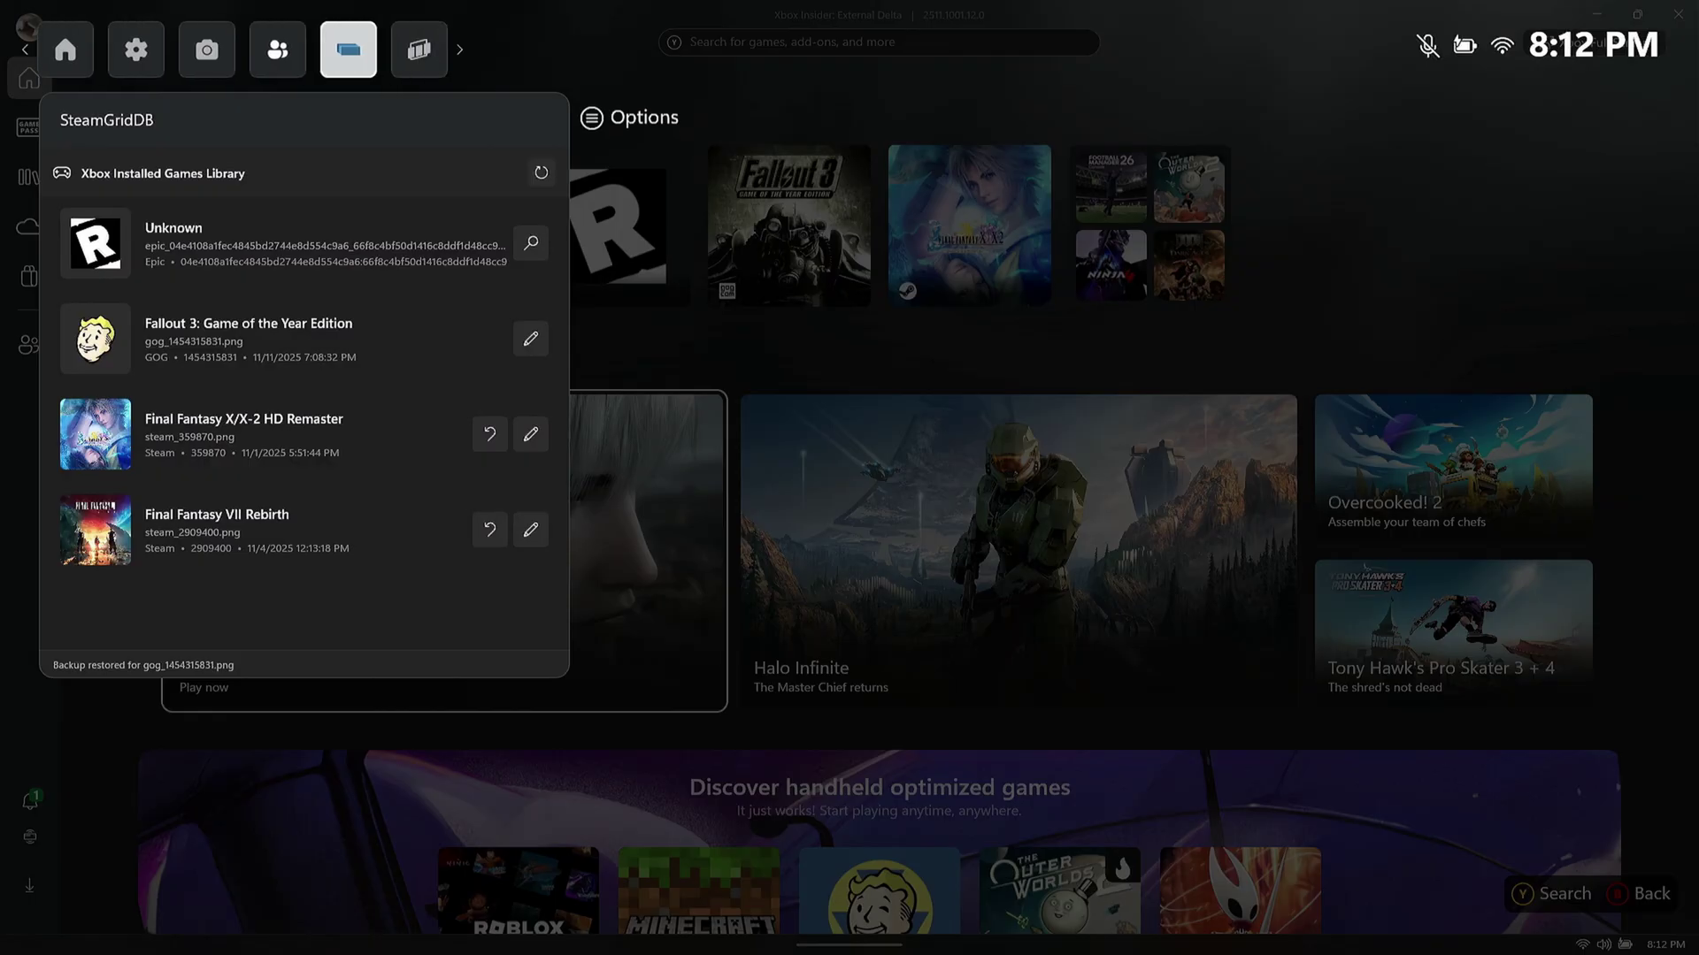
key("Down")
key("Down")
key("Down")
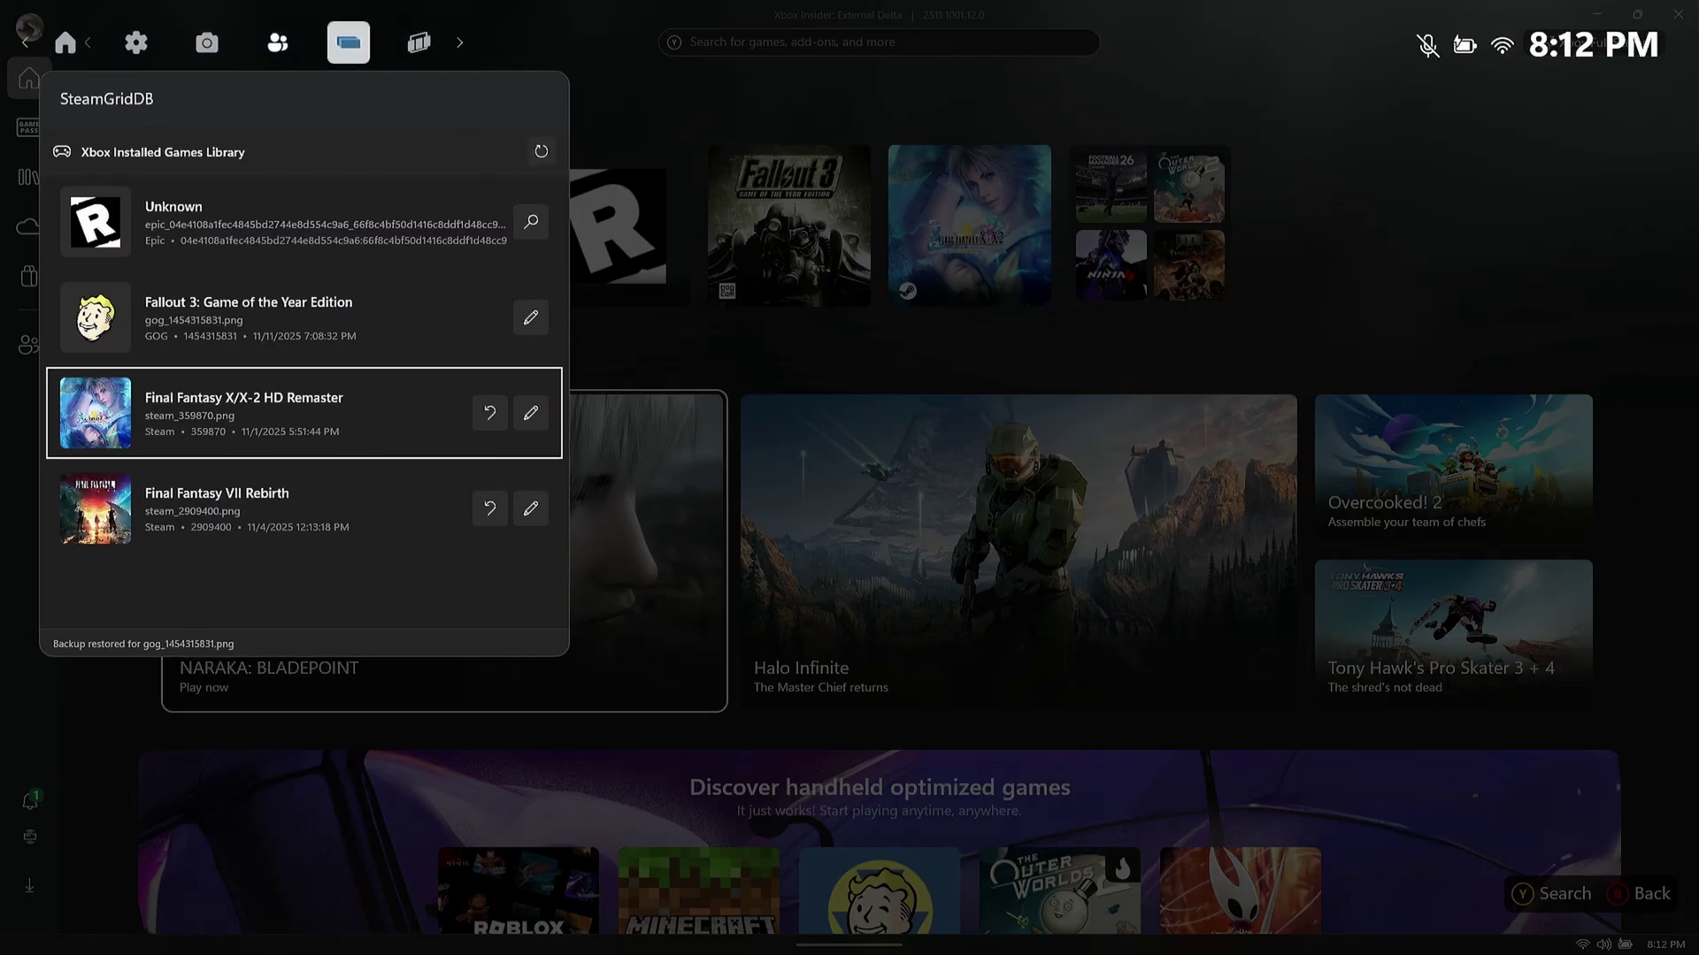
key("Right")
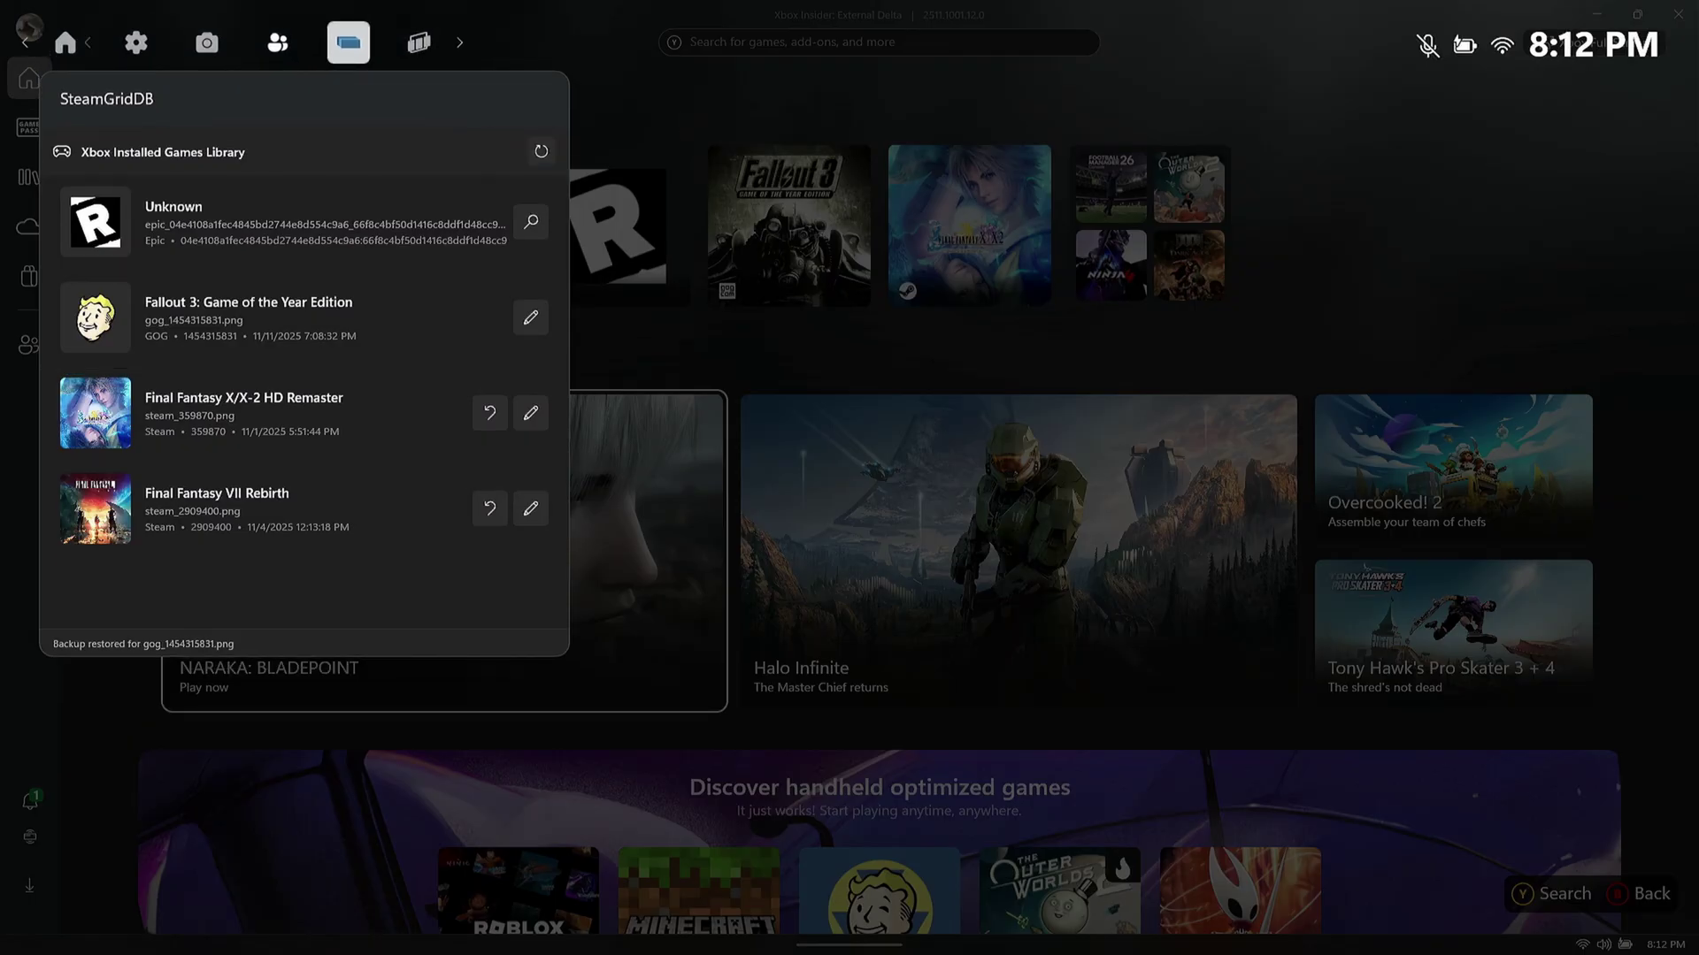
key("Return")
key("Down")
key("Return")
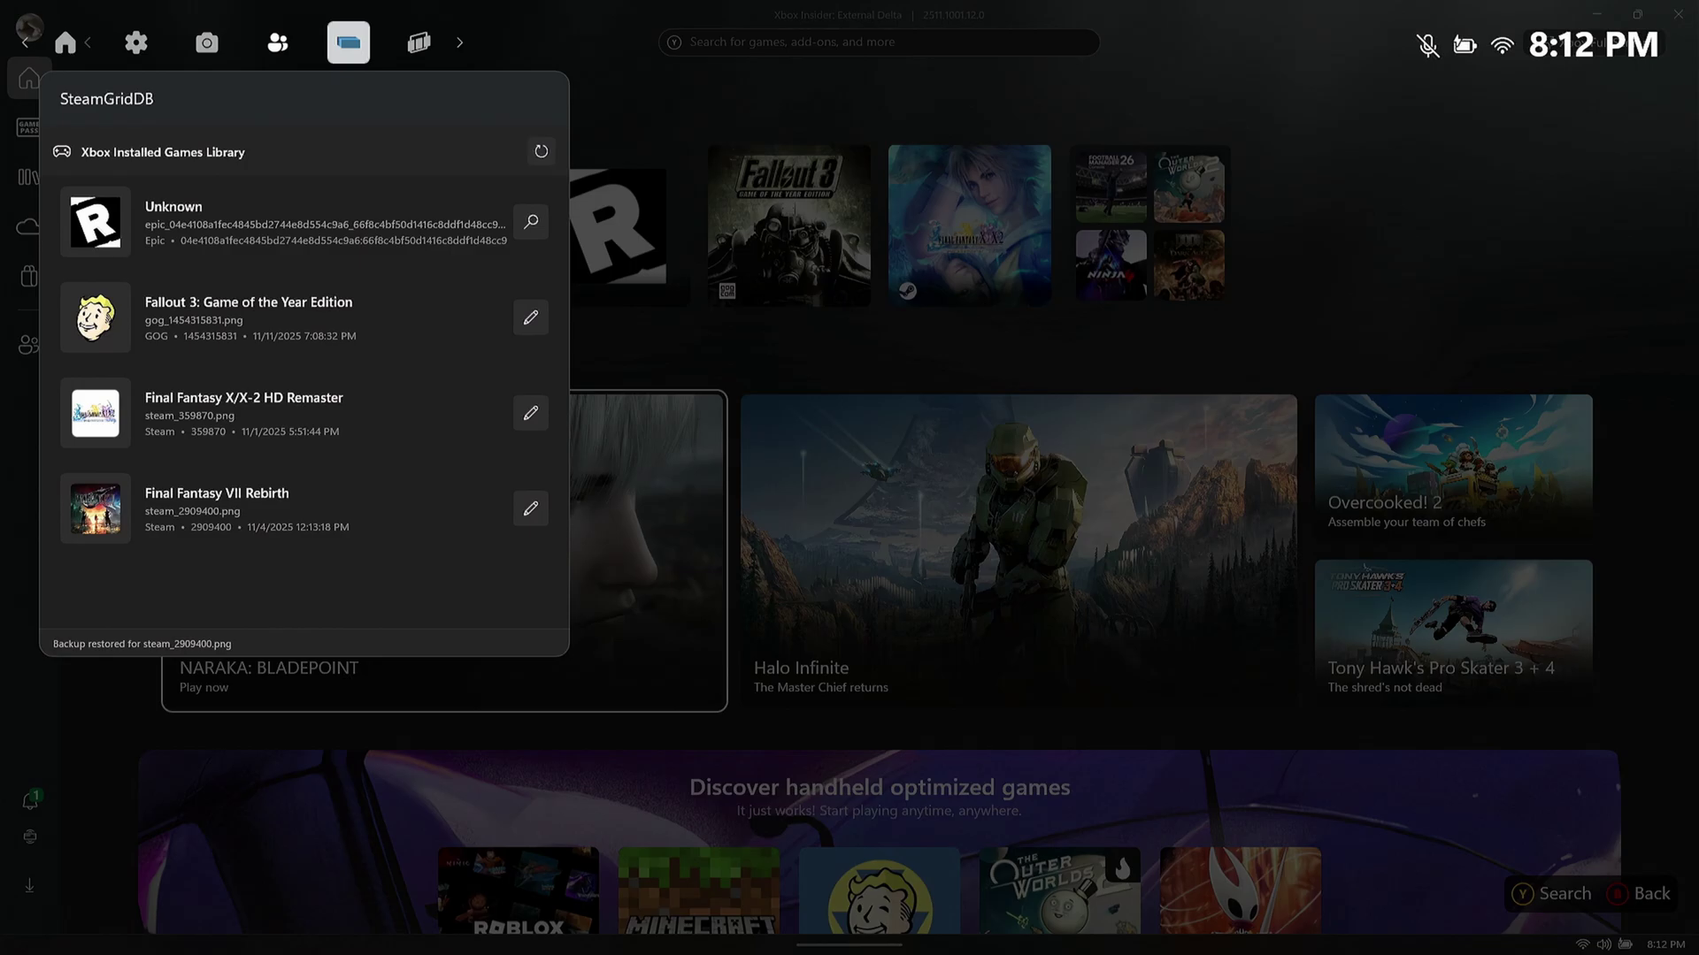
key("Escape")
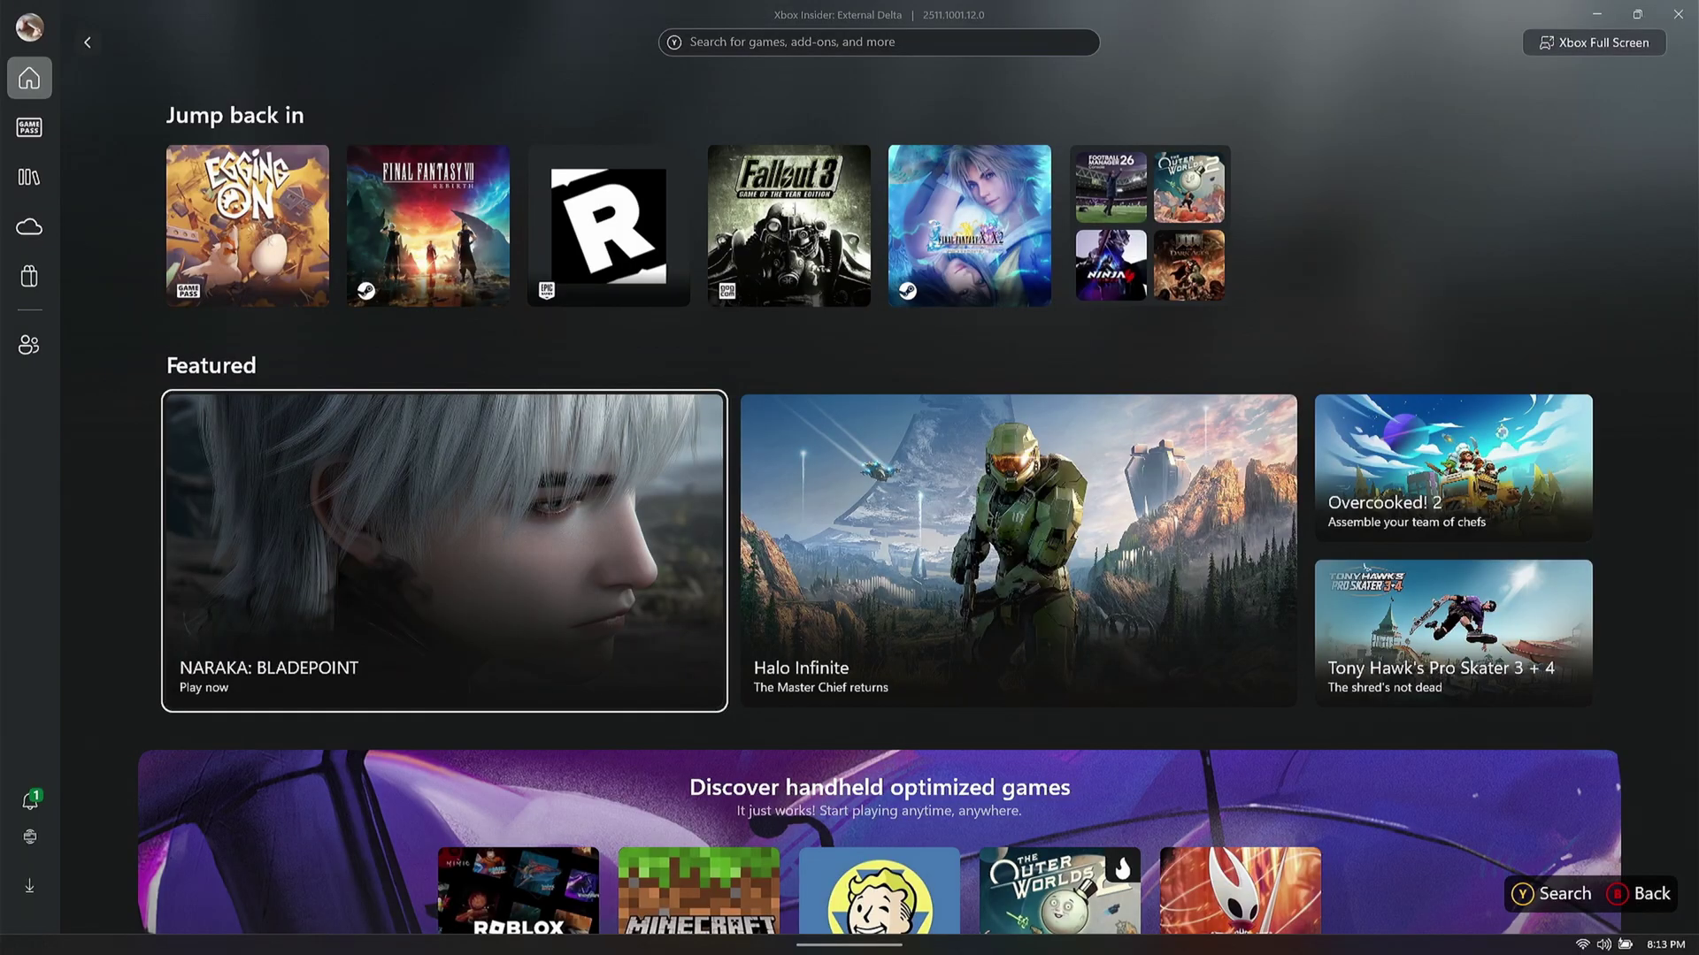
Open the SteamGridDB for Xbox details under the Widget Store's Installed list
key("super+g")
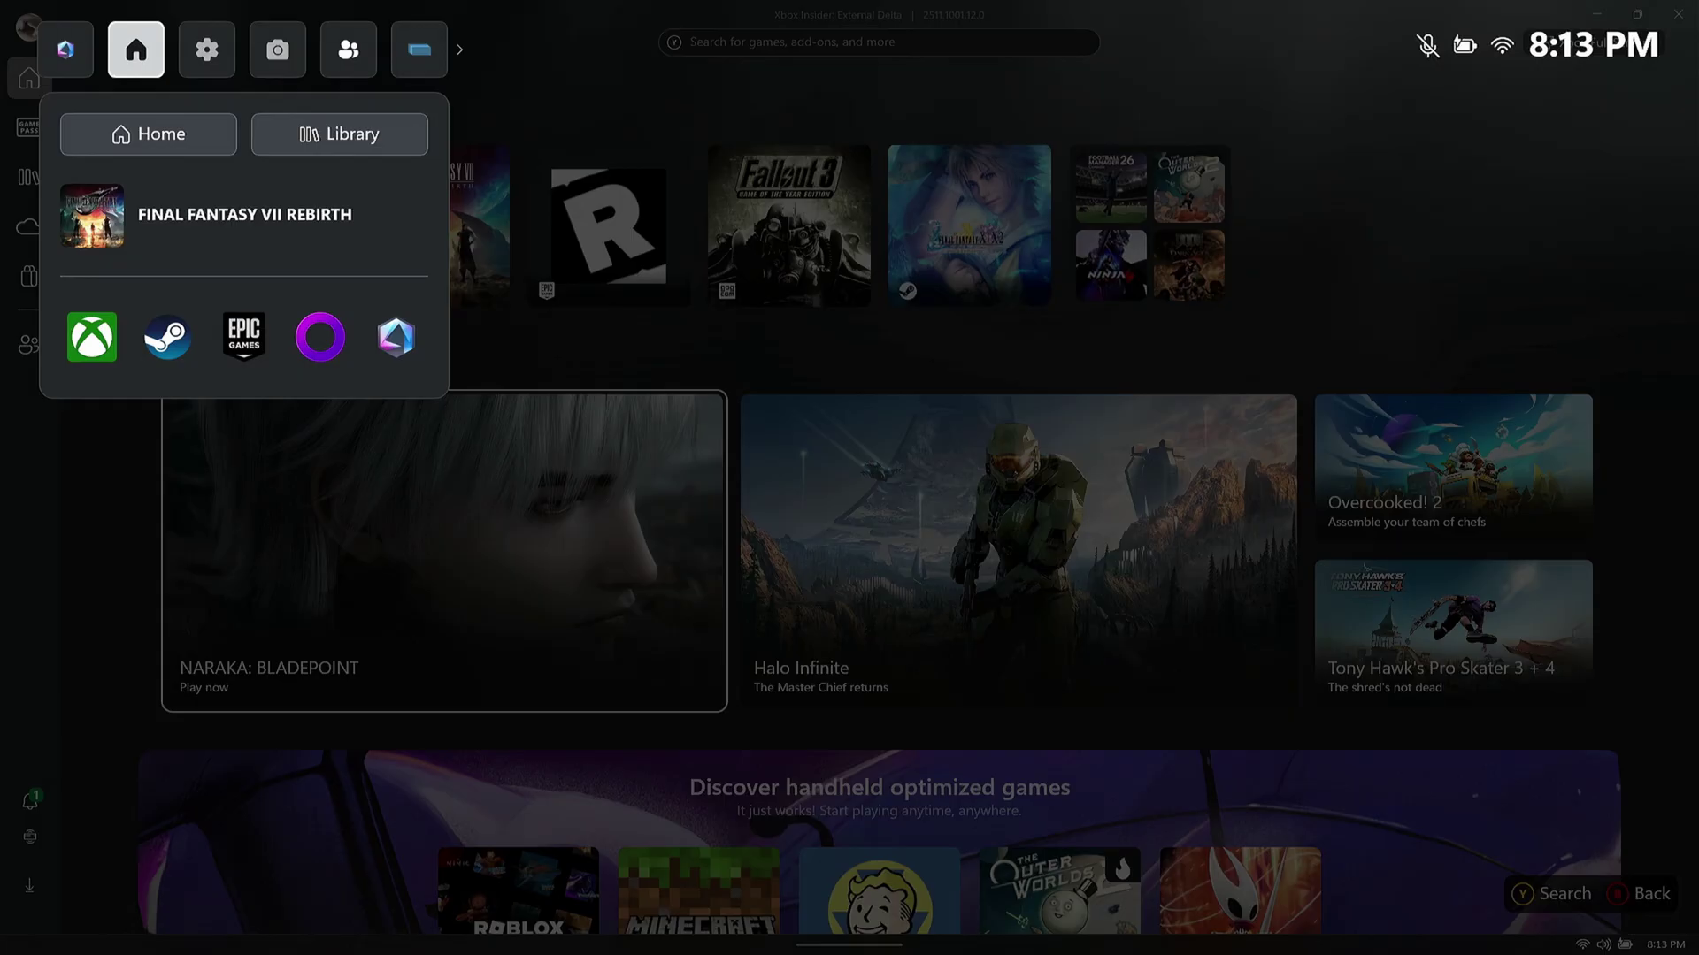
key("Right")
key("Right")
key("Right")
key("Right")
key("Right")
key("Right")
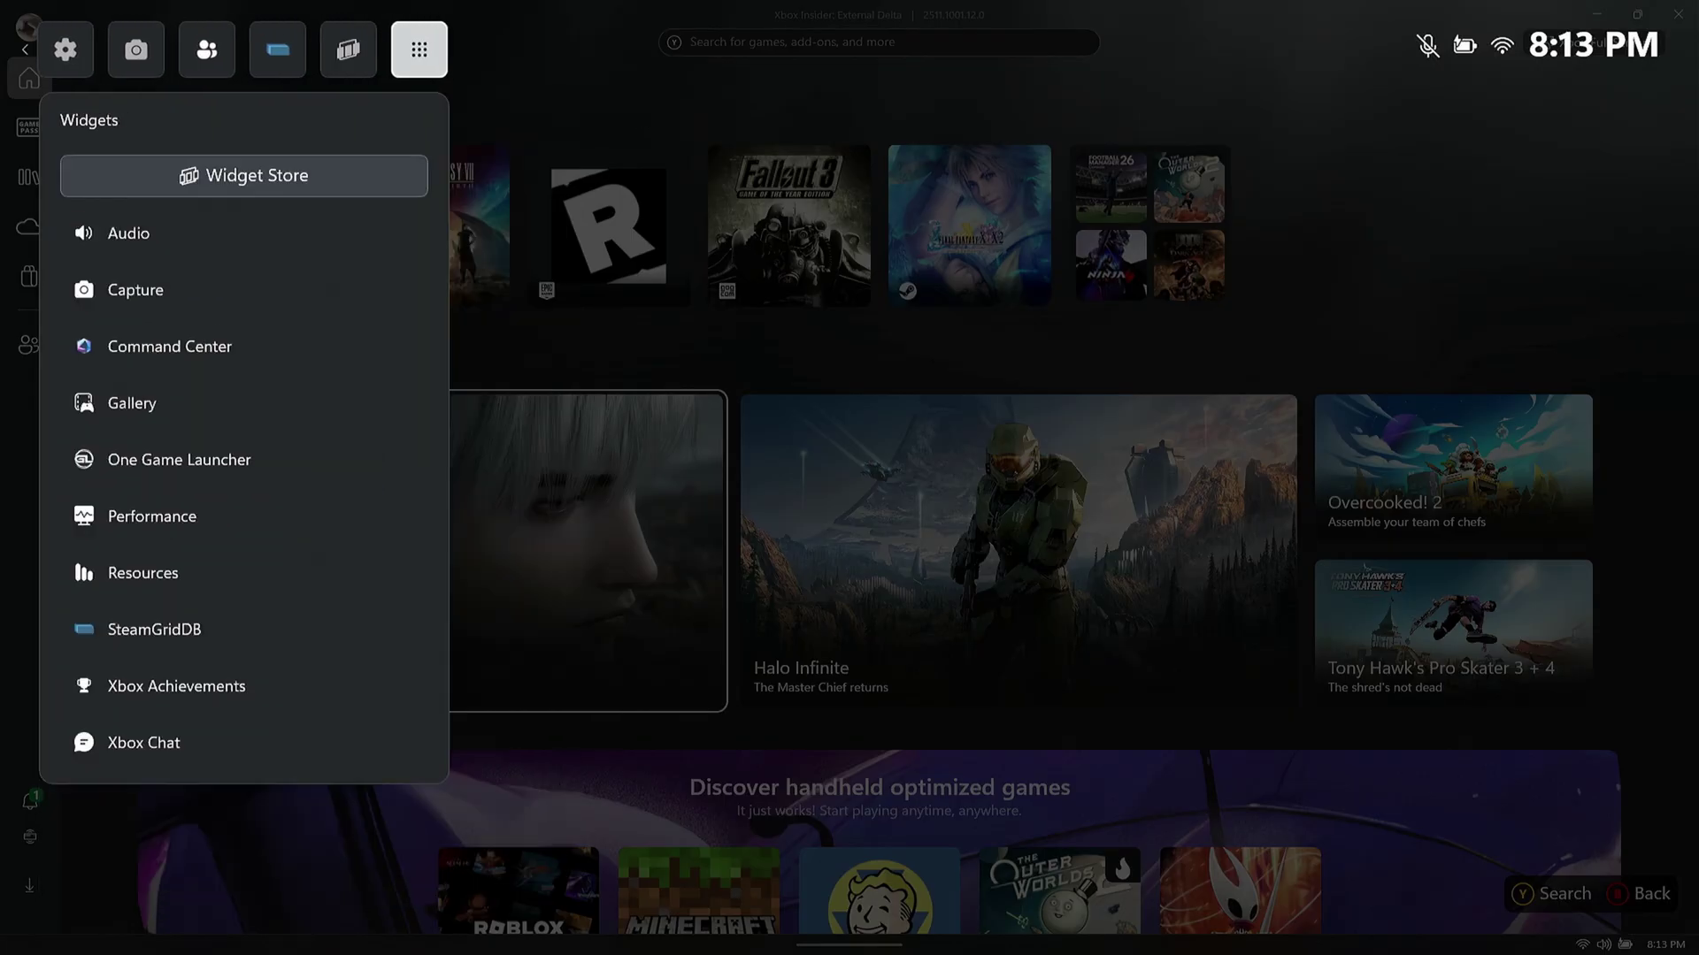
key("Down")
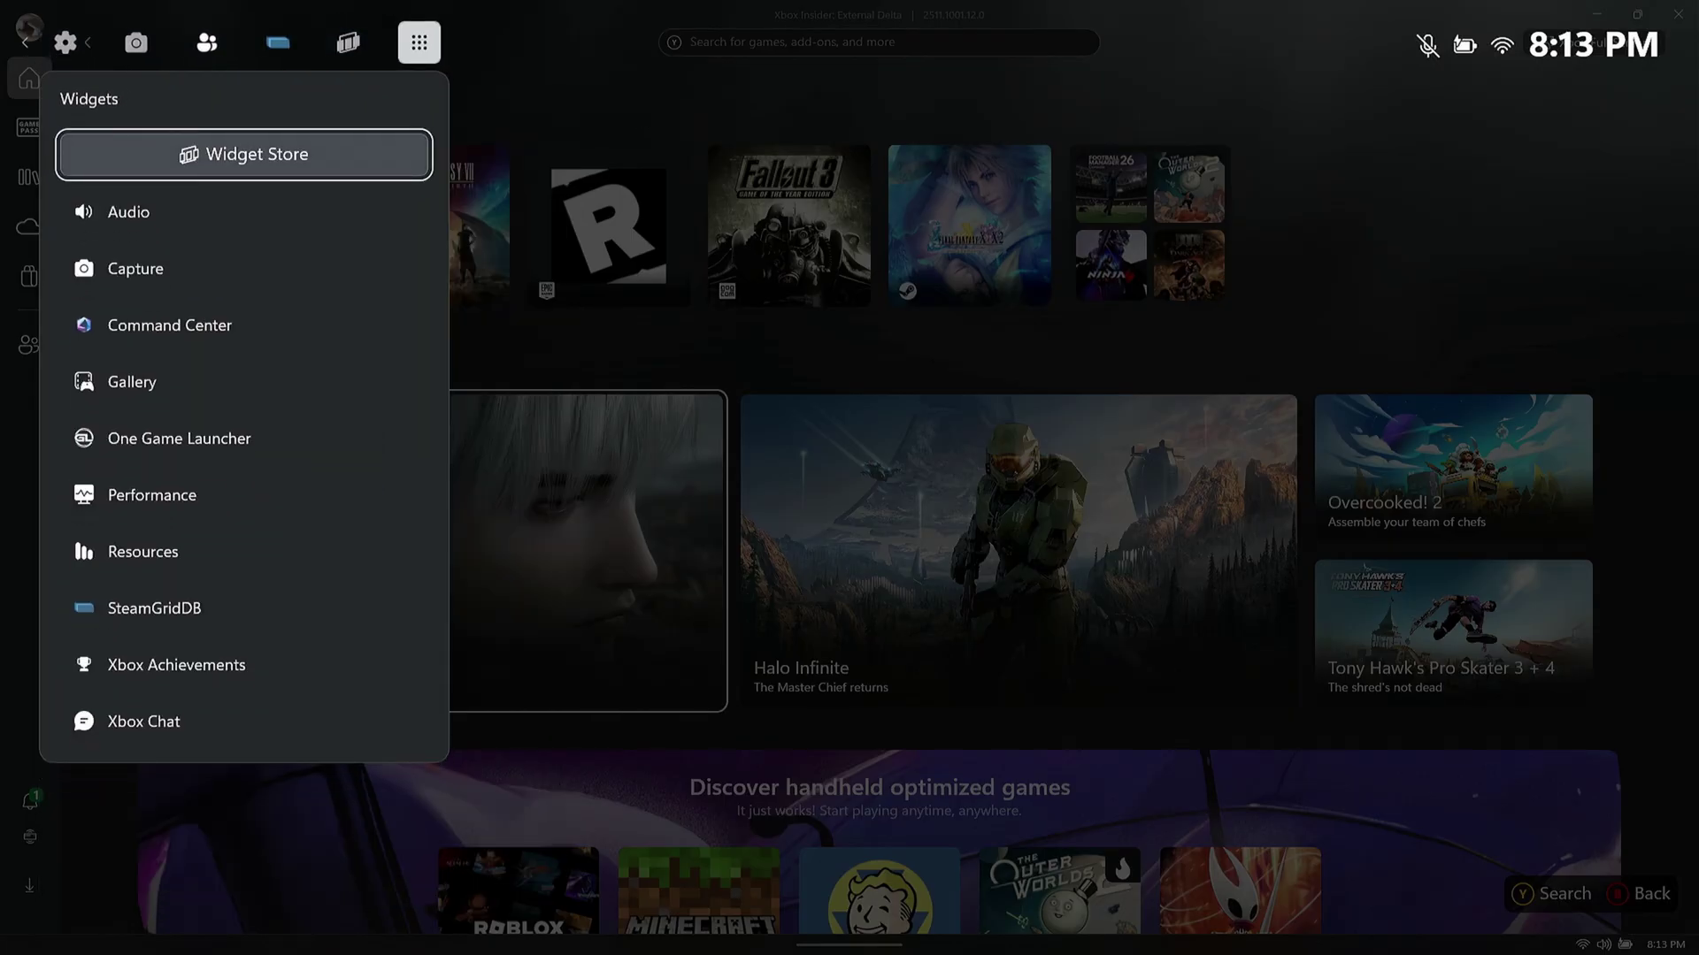
key("Return")
key("Right")
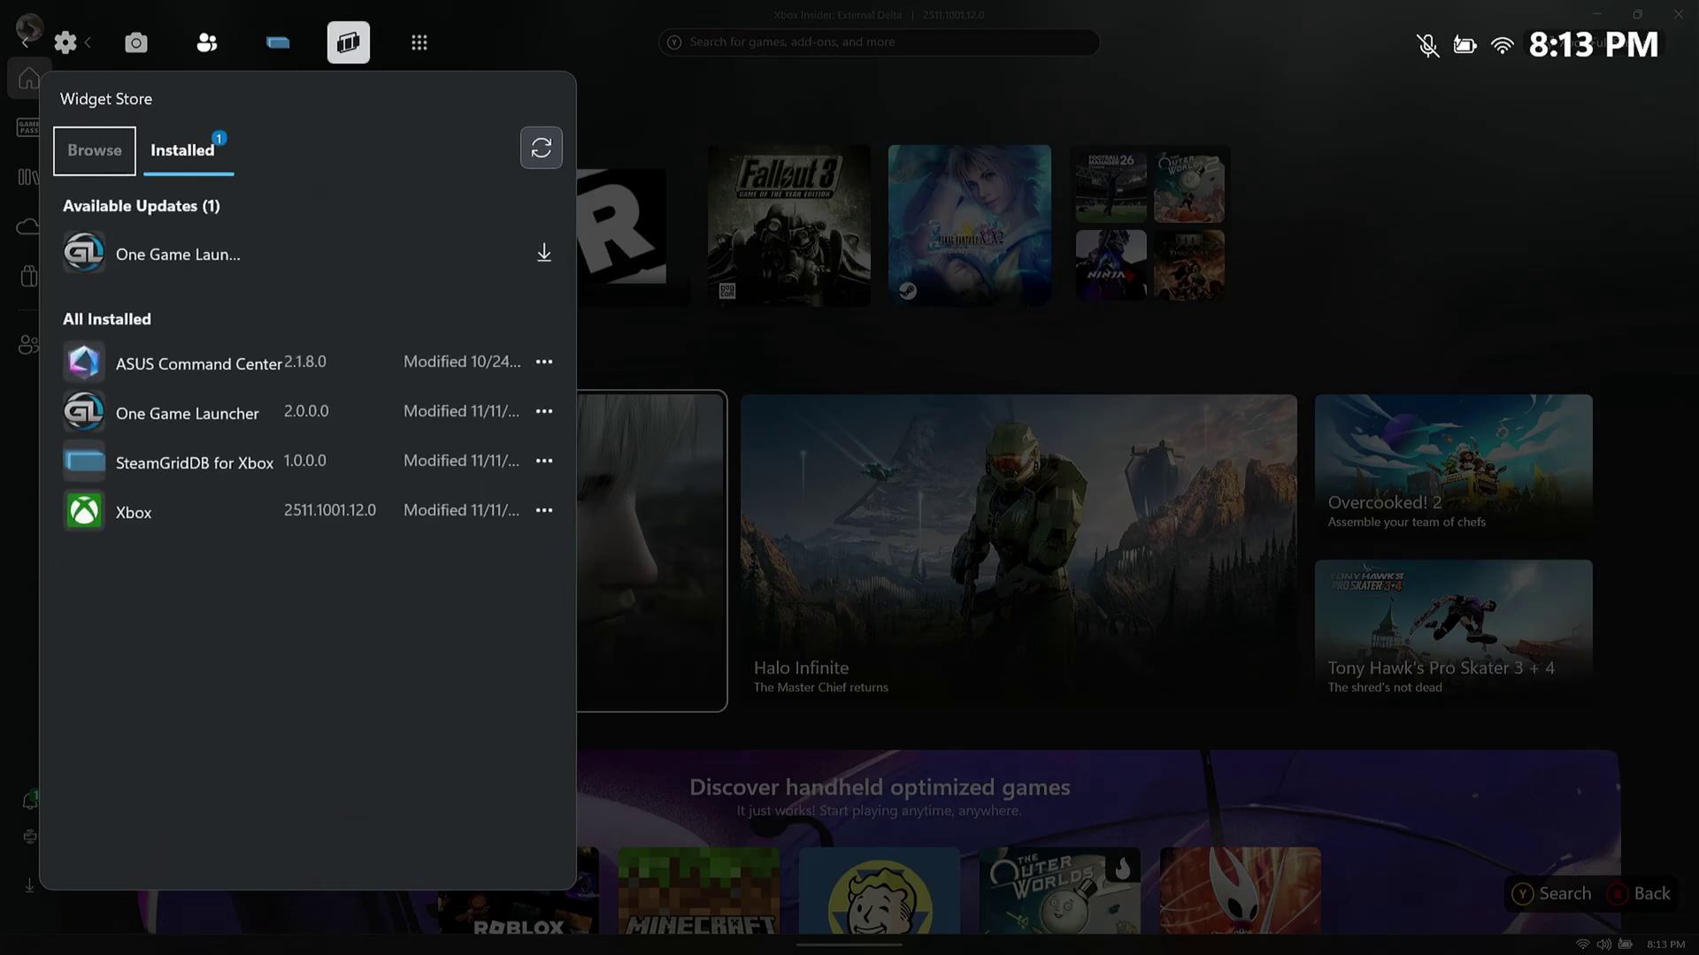
key("Down")
key("Down")
key("Down")
key("Down")
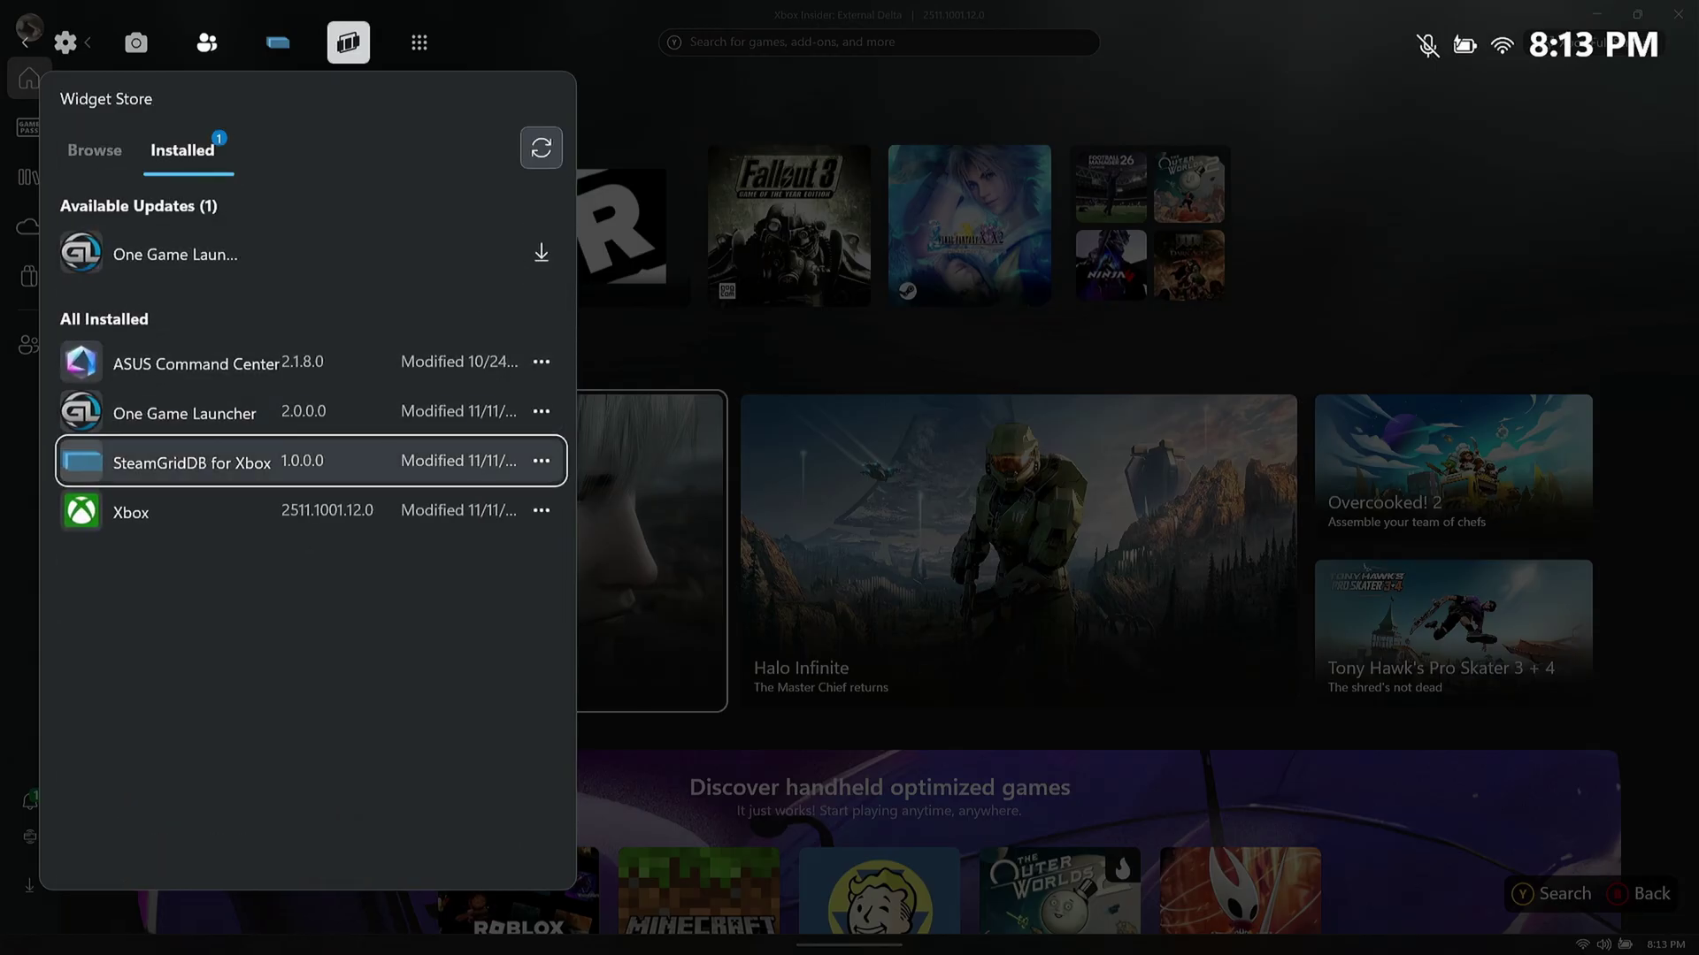
key("Return")
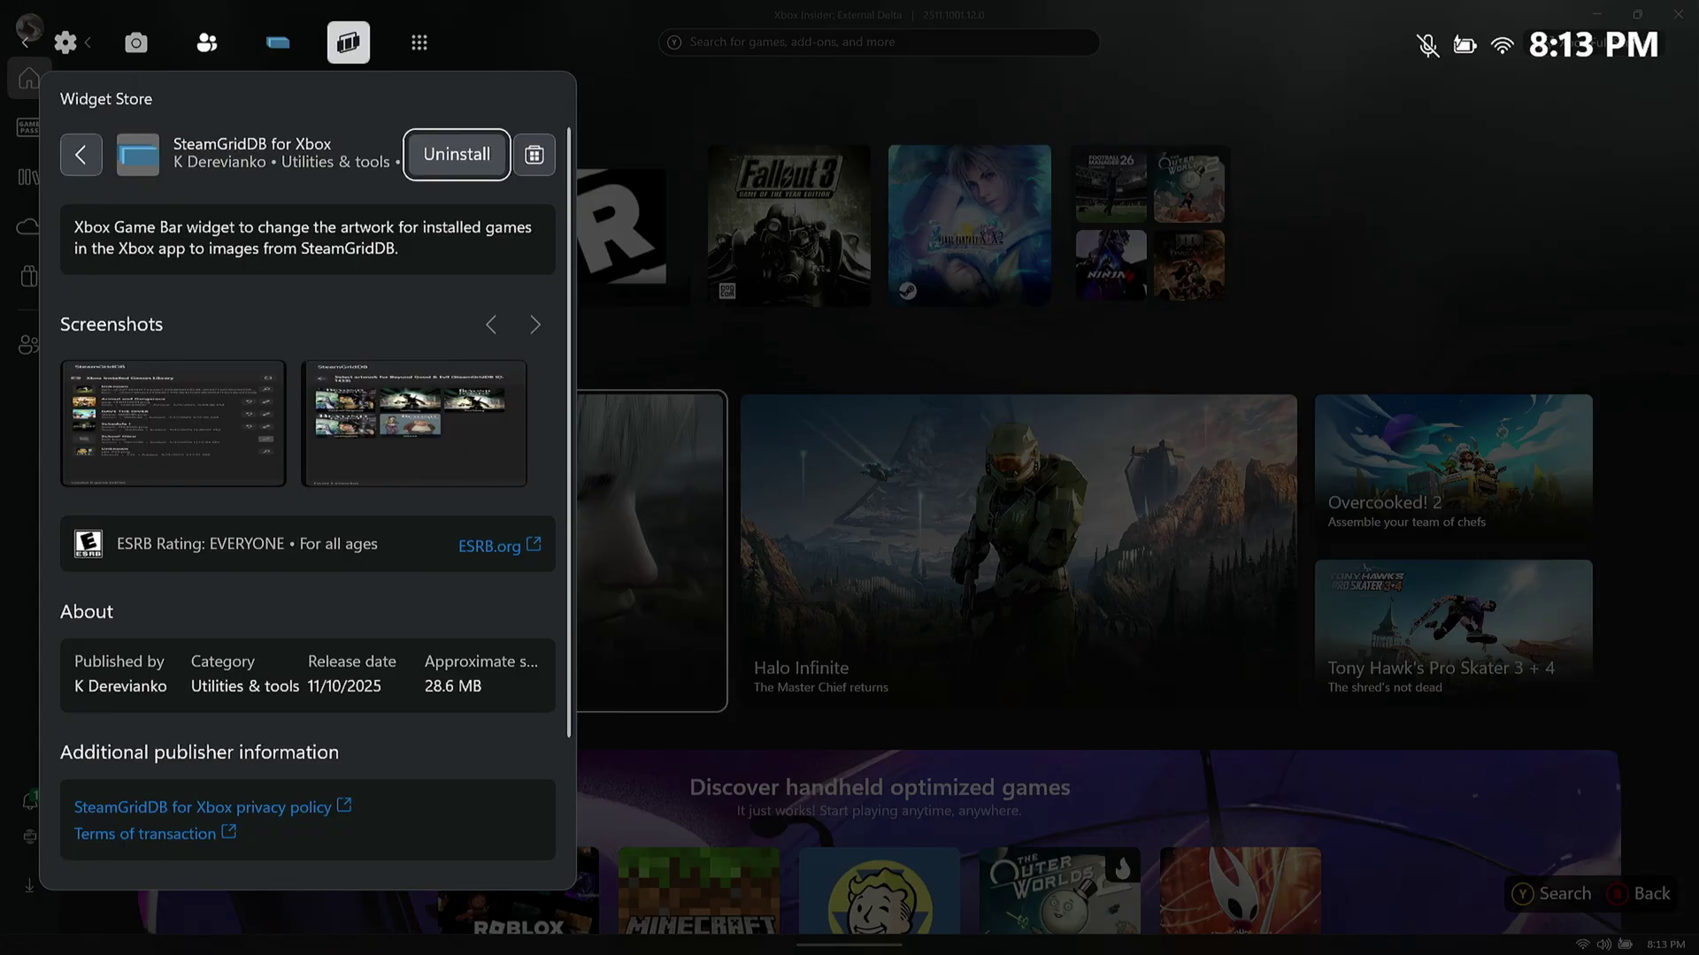
Uninstall SteamGridDB for Xbox, confirm 'Yes, I'm sure', and recheck the installed widgets list
key("Return")
key("Down")
key("Down")
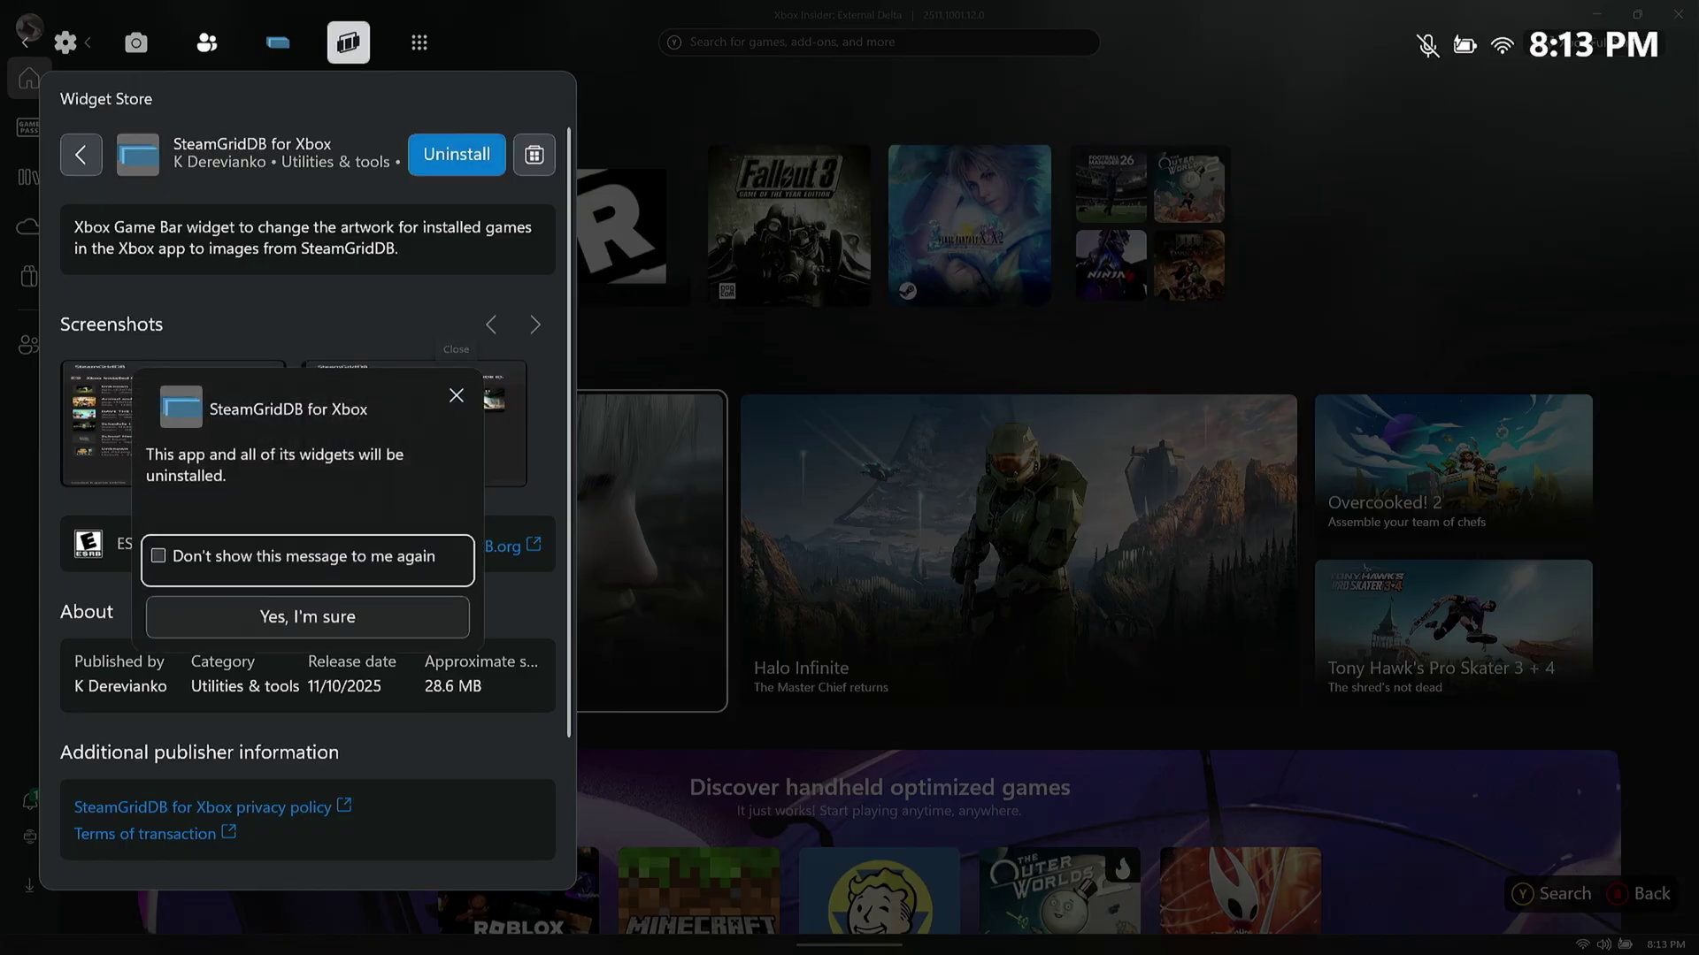
key("Return")
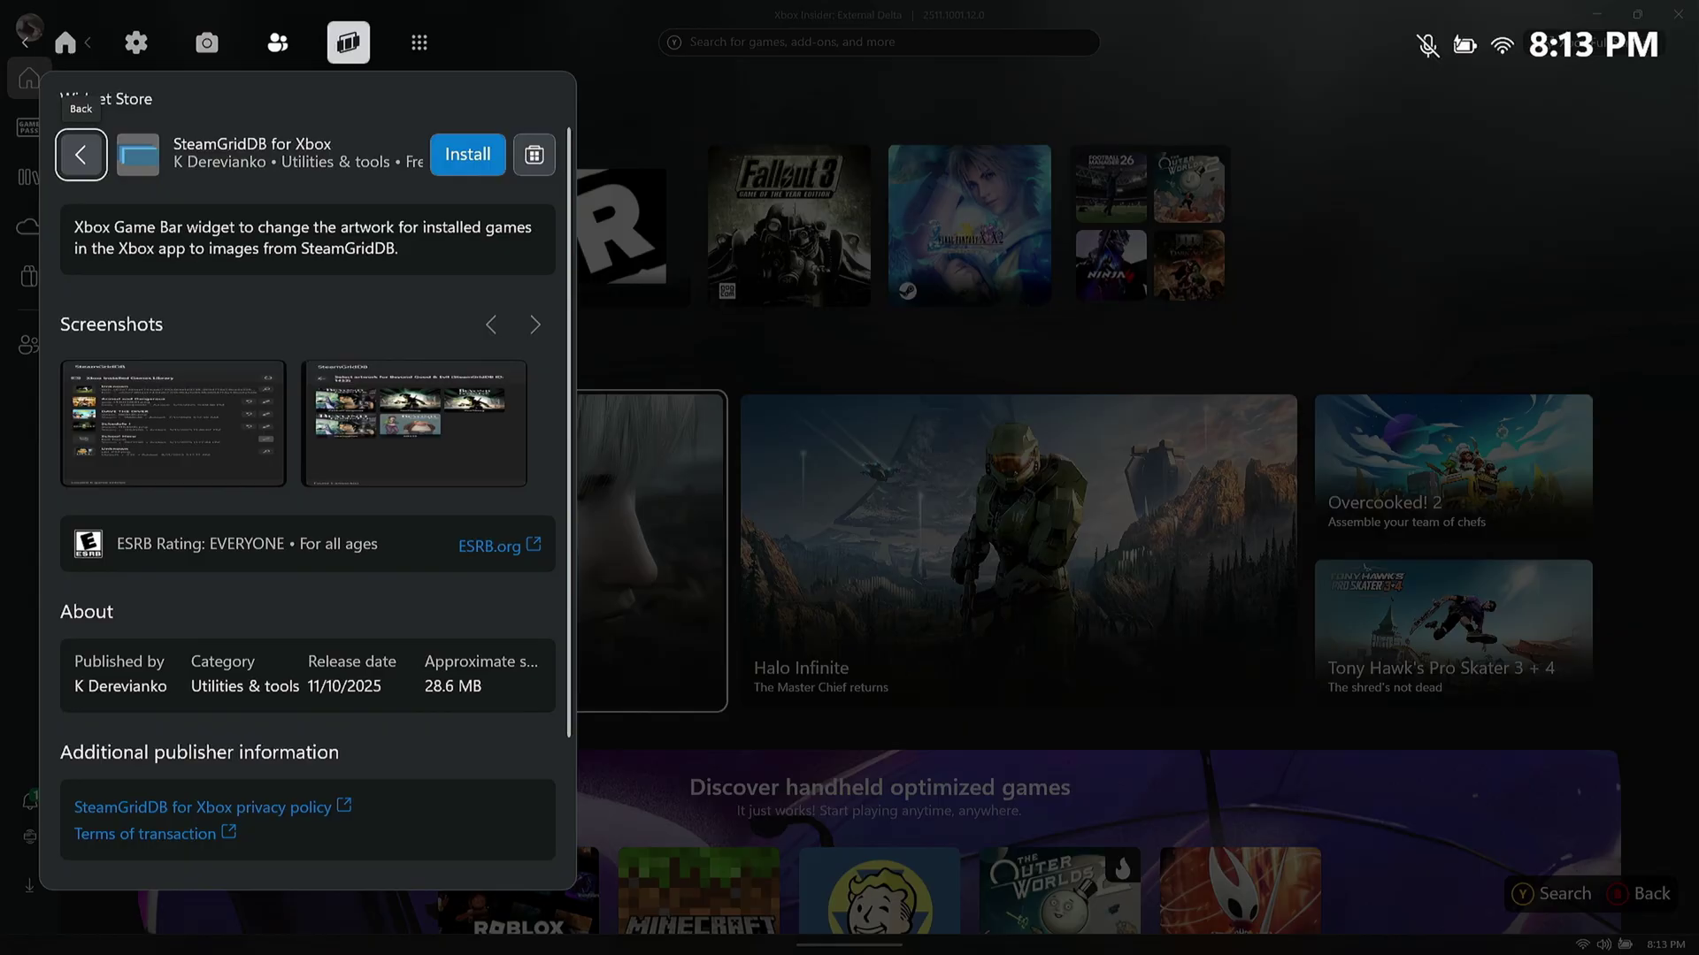
key("Return")
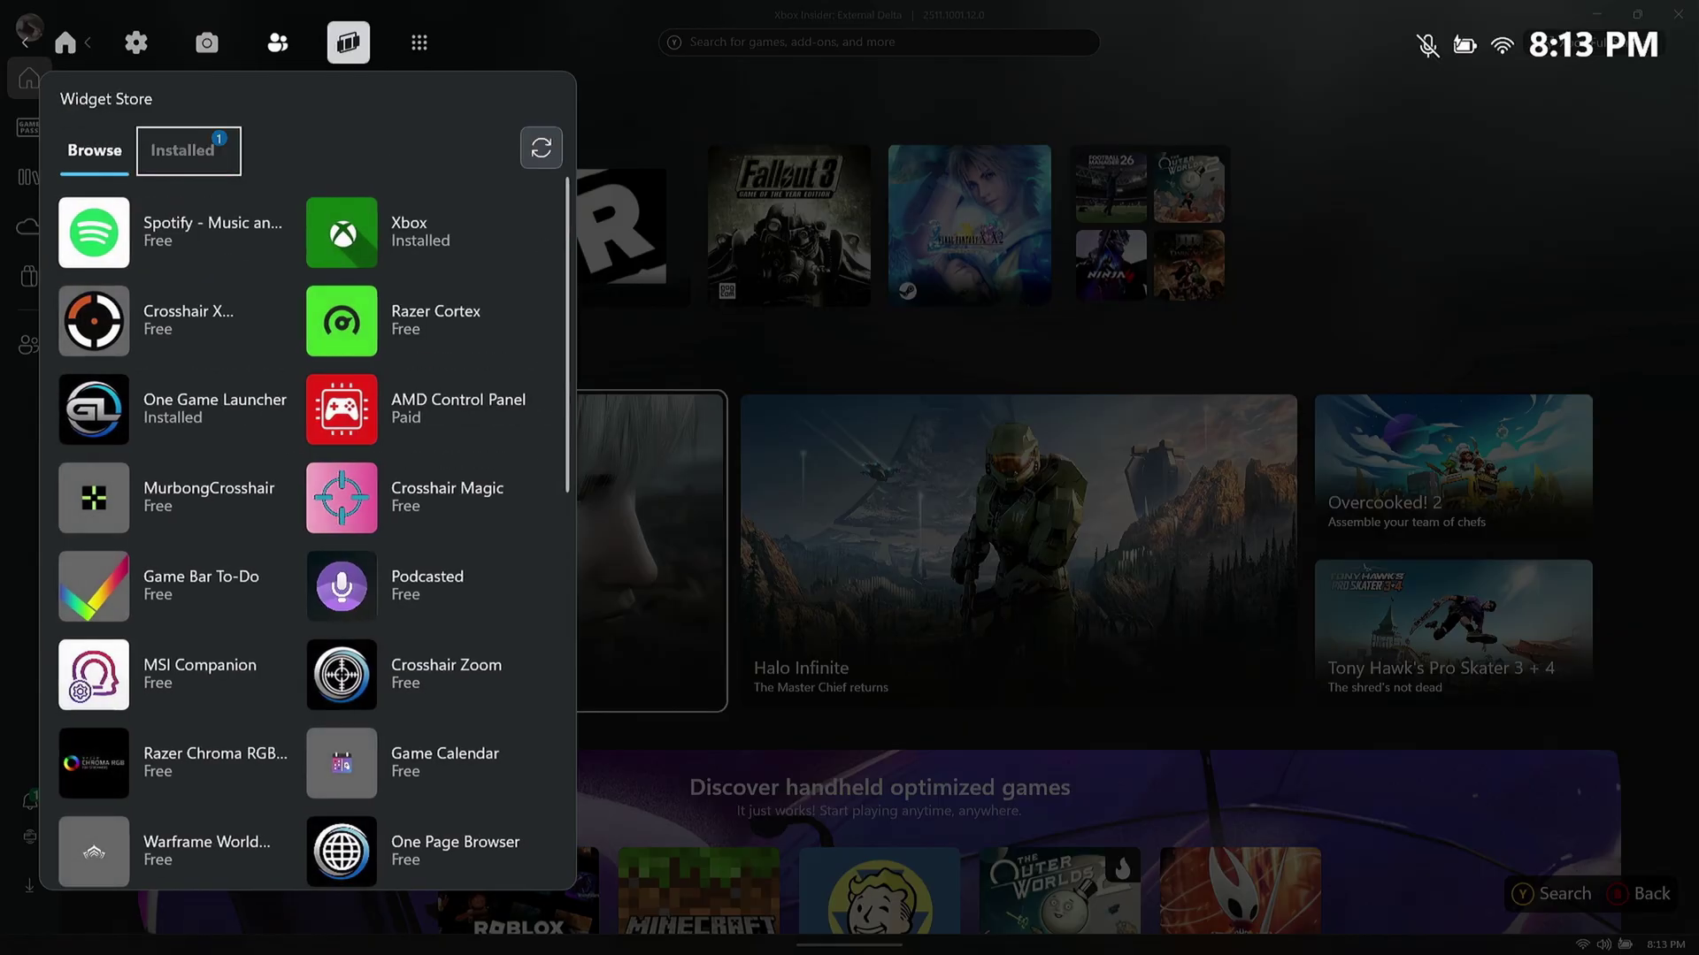
key("Left")
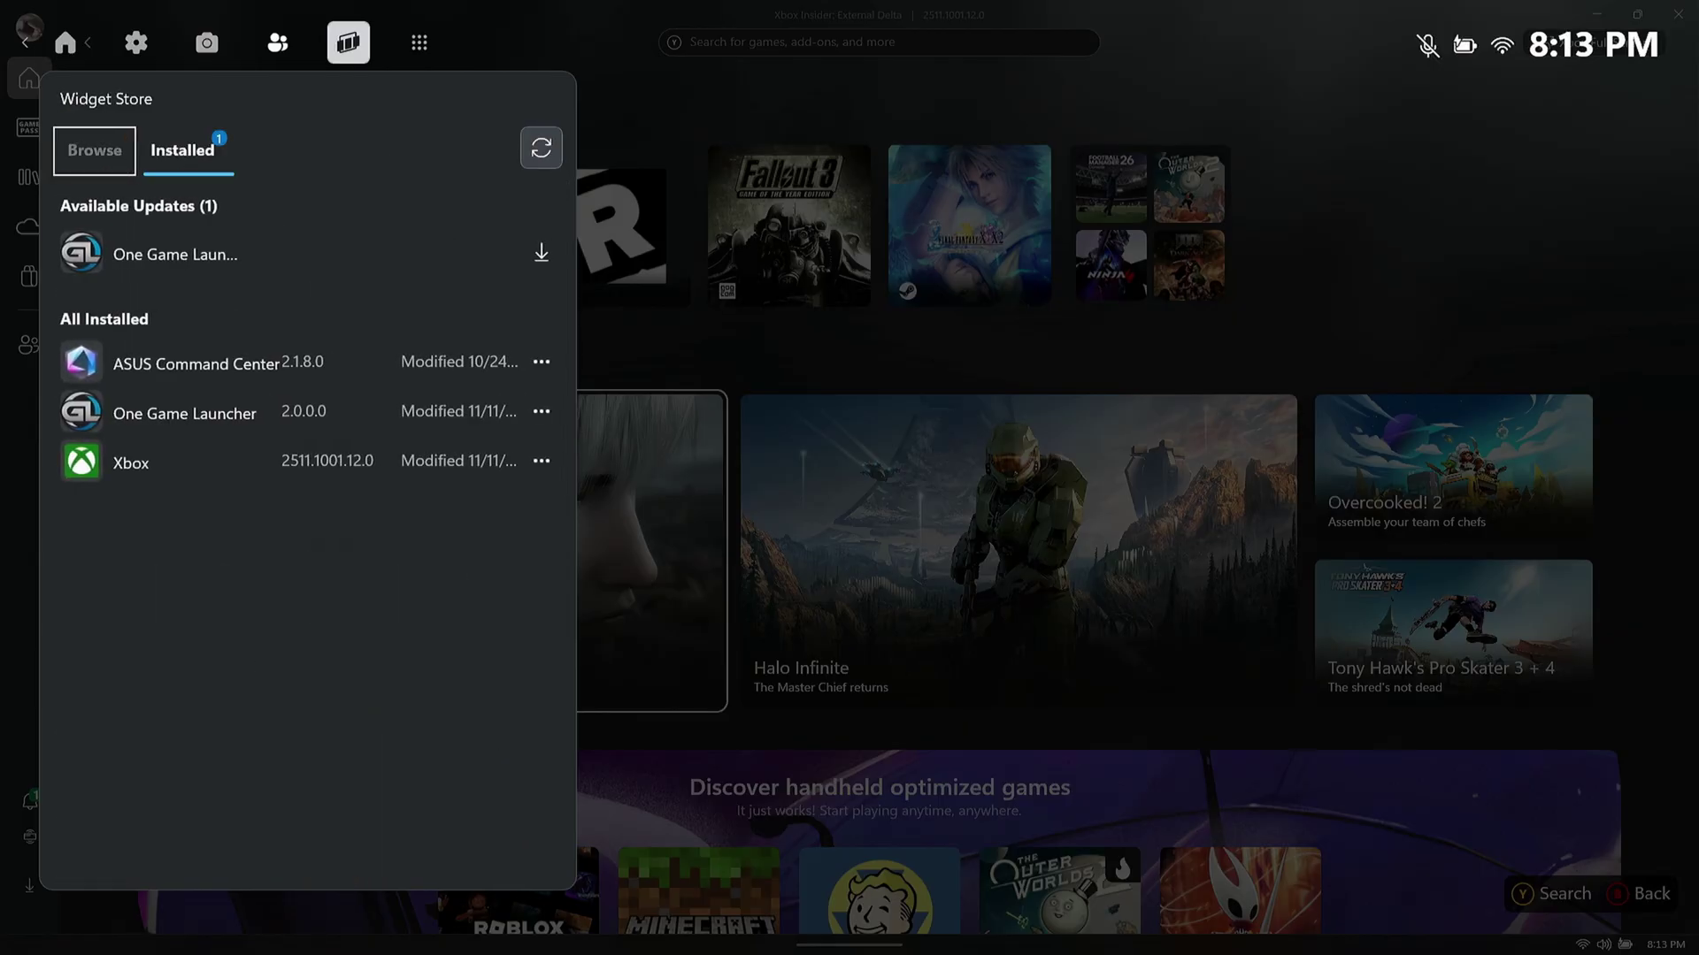
key("Right")
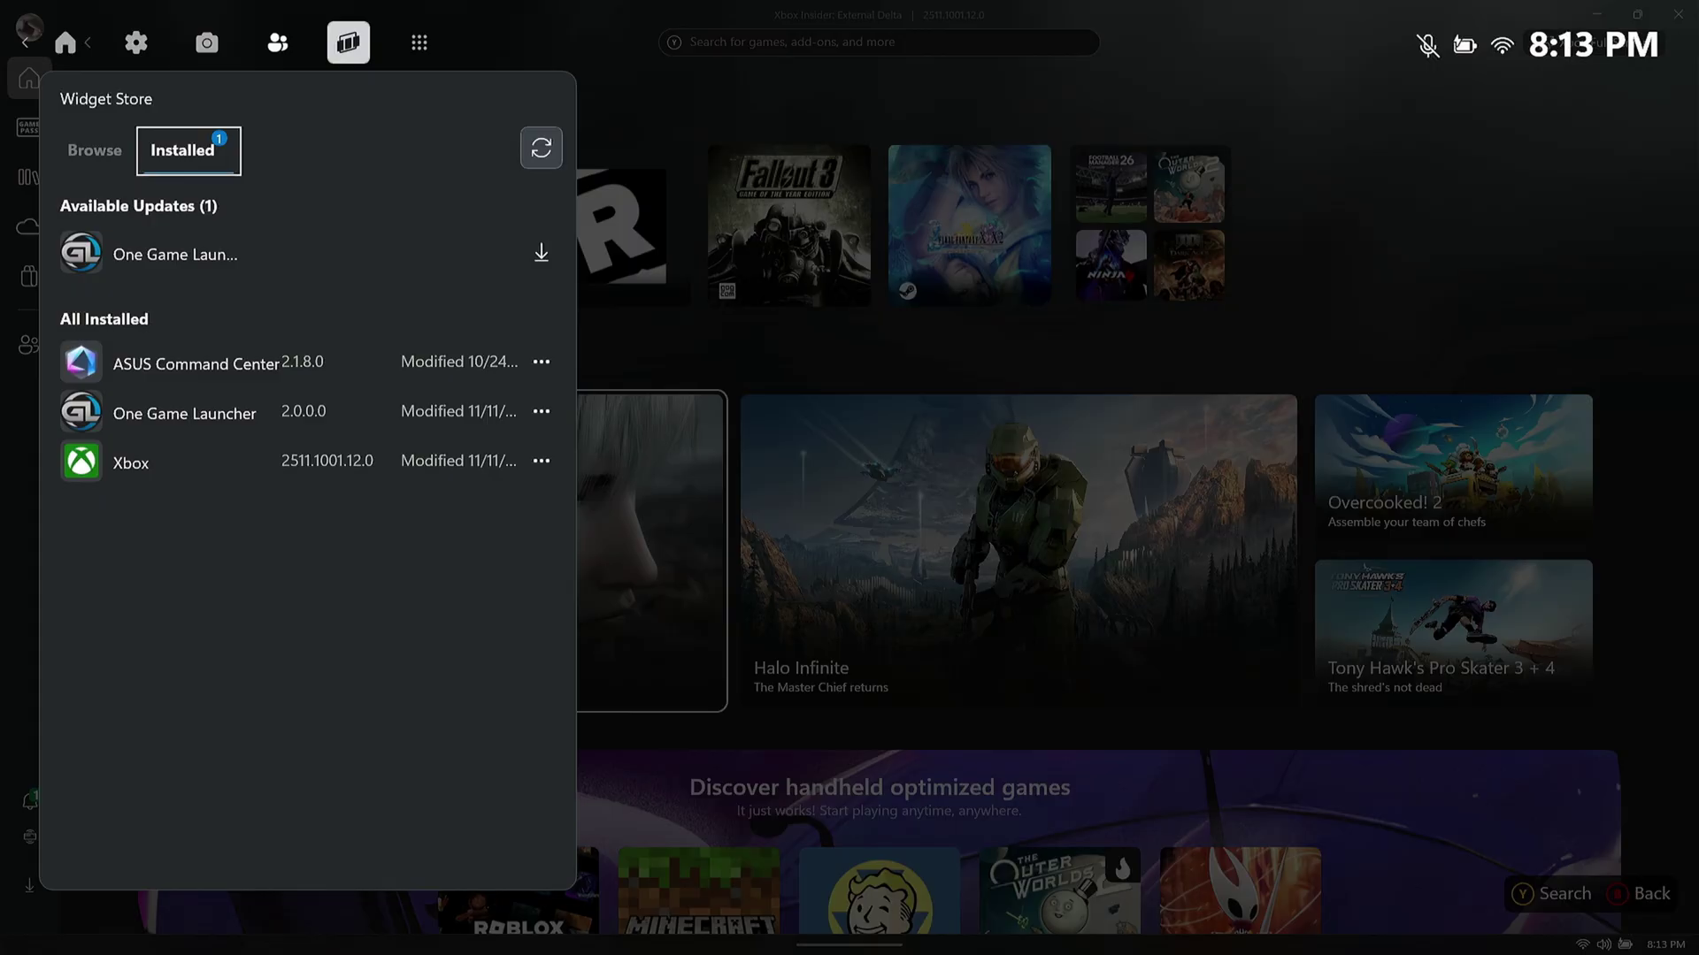
Close the Widget Store overlay to return to the Xbox app home page
key("Escape")
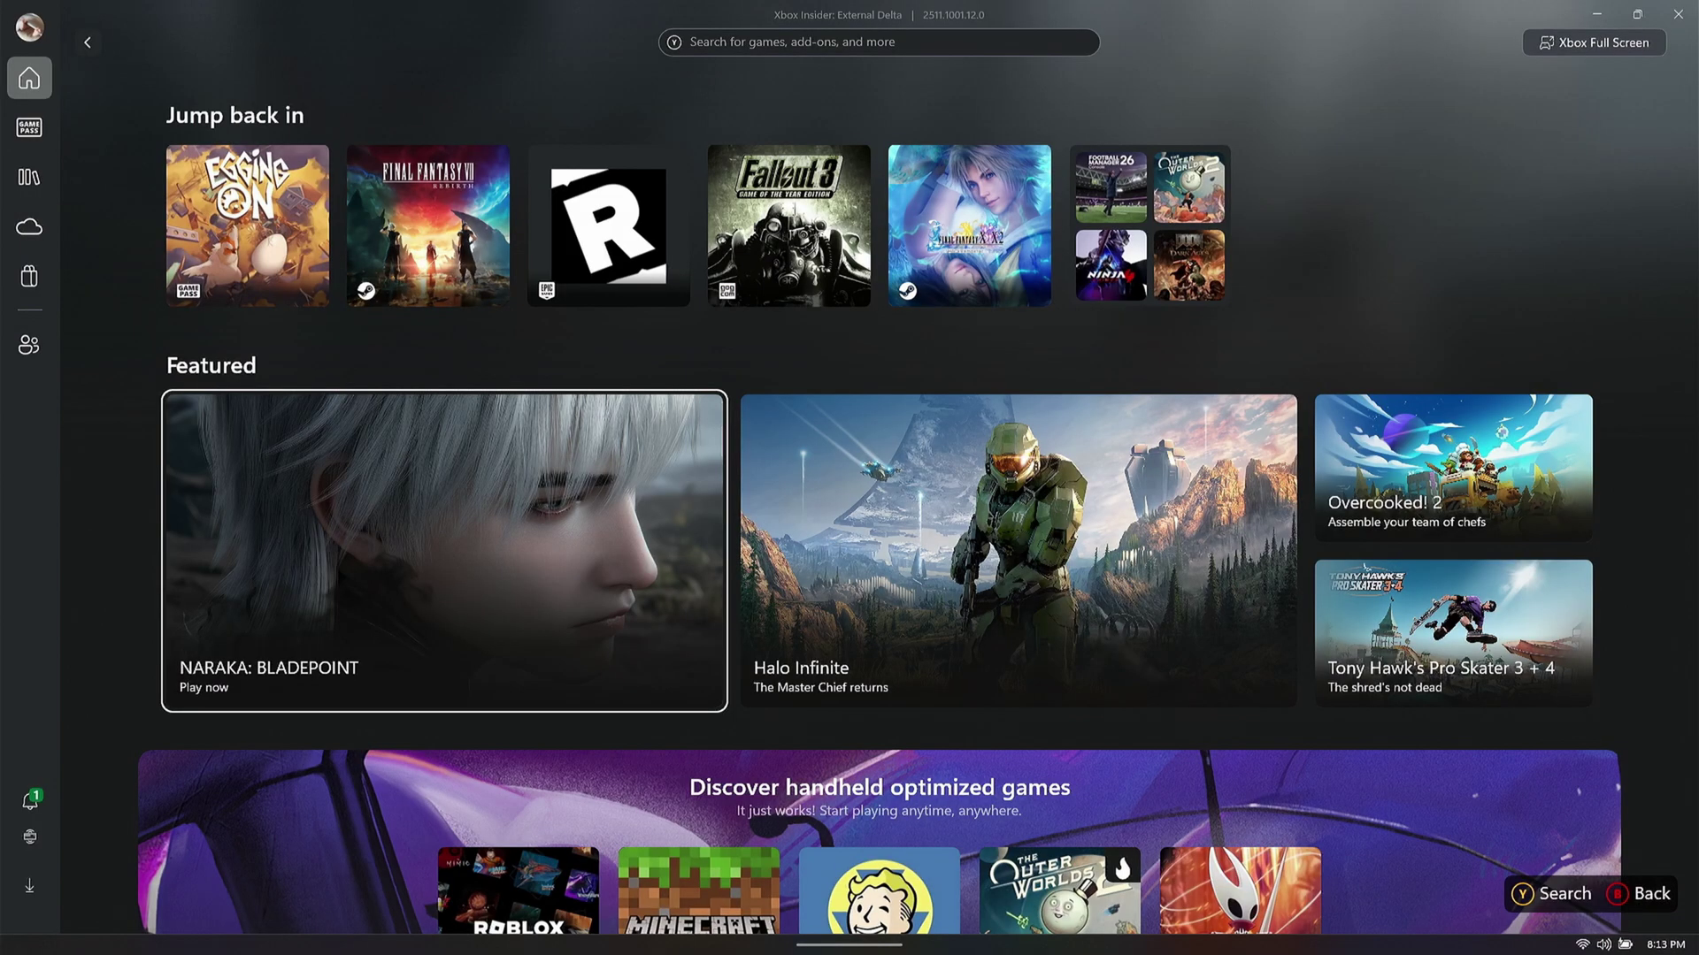